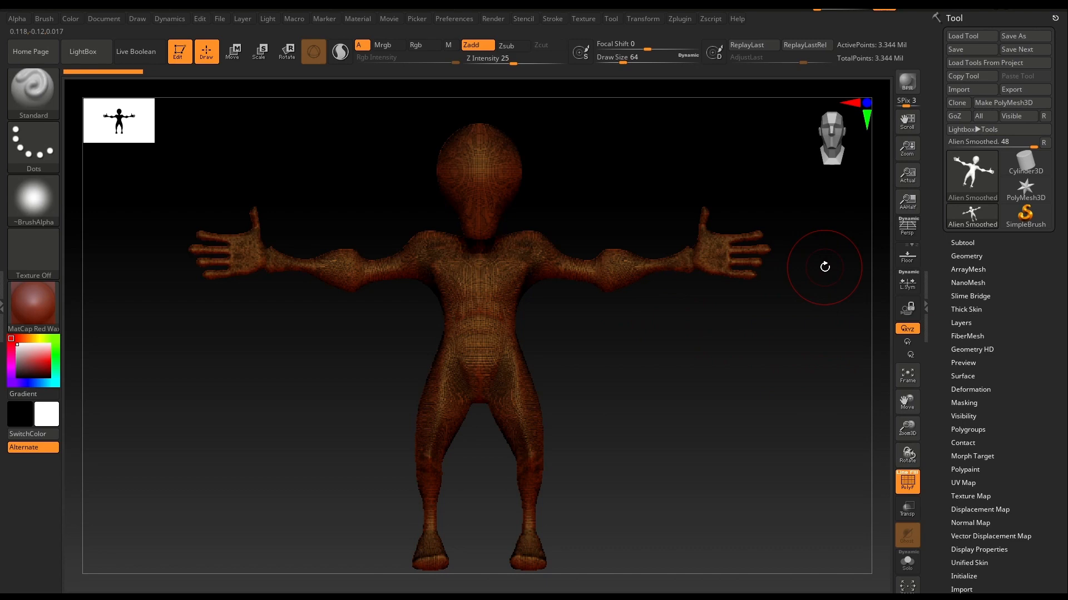
# - Examine the chest and abdomen of the early Alien Smoothed and V2 sculpts up close from the front
pyautogui.click(834, 144)
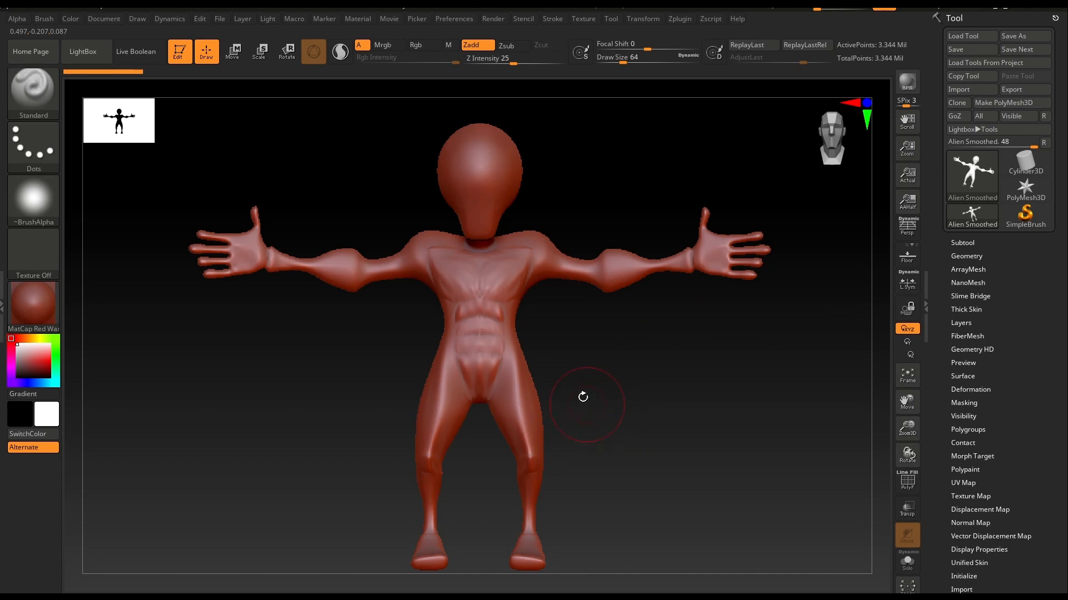
pyautogui.moveTo(583, 396); pyautogui.dragTo(409, 362)
pyautogui.keyDown('ctrl'); pyautogui.moveTo(562, 348); pyautogui.dragTo(769, 350, button='right'); pyautogui.keyUp('ctrl')
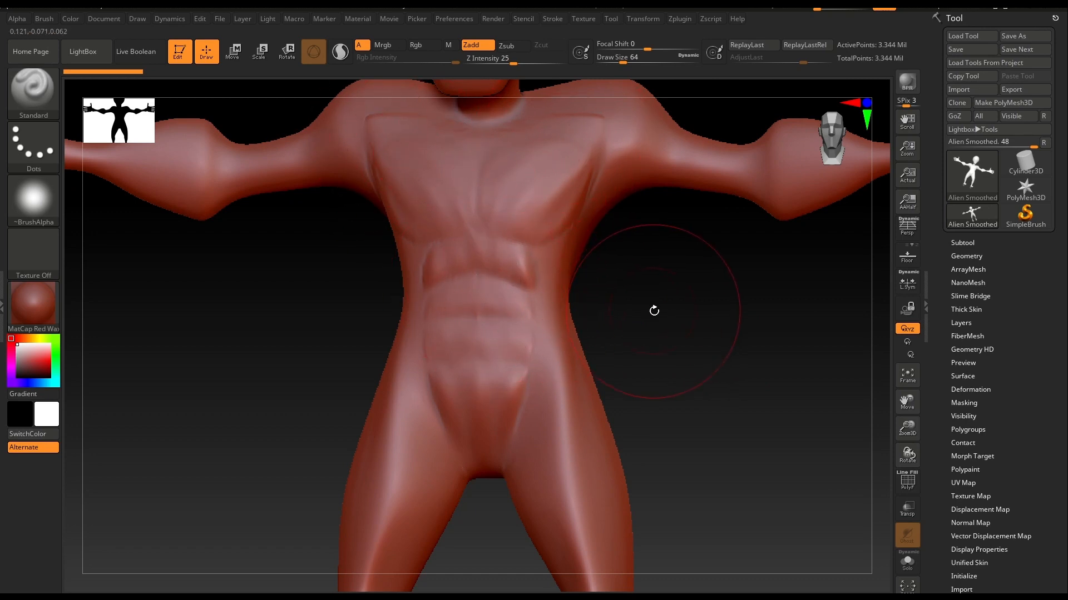
pyautogui.moveTo(654, 310); pyautogui.dragTo(660, 316)
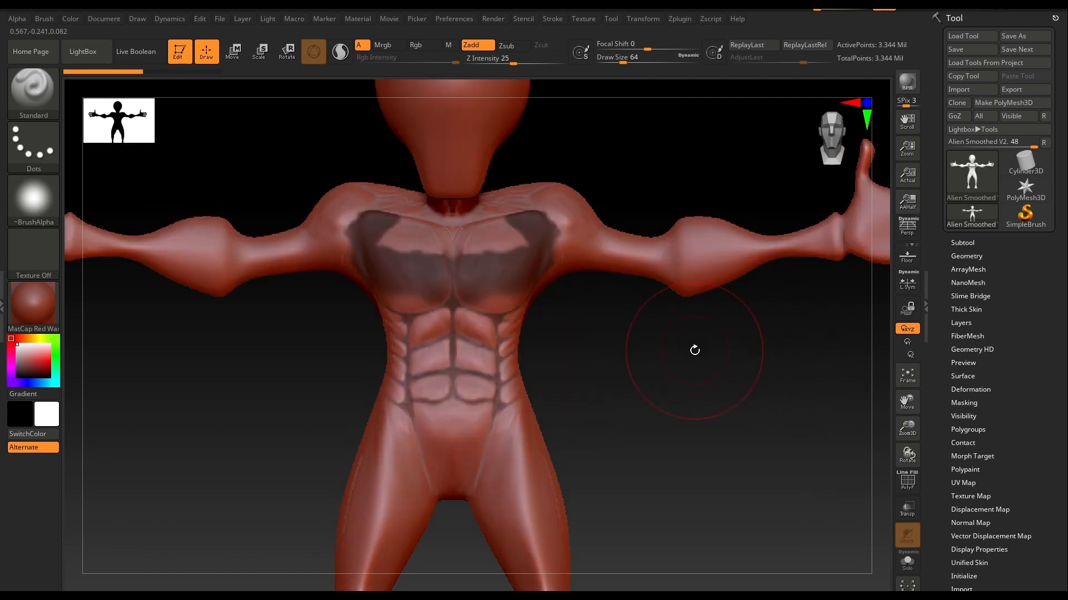
pyautogui.moveTo(608, 318); pyautogui.dragTo(596, 343)
pyautogui.moveTo(599, 343)
pyautogui.keyDown('ctrl'); pyautogui.mouseDown(button='right')
pyautogui.moveTo(729, 310)
pyautogui.moveTo(730, 423)
pyautogui.mouseUp(button='right'); pyautogui.keyUp('ctrl')
pyautogui.moveTo(734, 401); pyautogui.dragTo(733, 381)
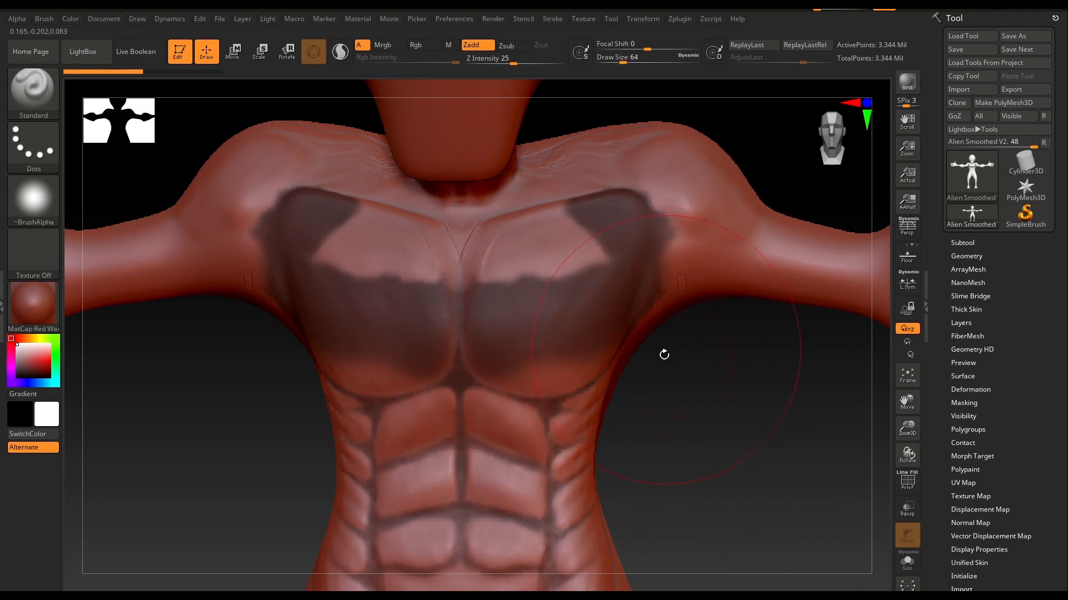
pyautogui.moveTo(664, 354)
pyautogui.mouseDown()
pyautogui.moveTo(684, 382)
pyautogui.moveTo(698, 374)
pyautogui.moveTo(679, 374)
pyautogui.moveTo(693, 419)
pyautogui.moveTo(695, 398)
pyautogui.moveTo(732, 404)
pyautogui.moveTo(672, 381)
pyautogui.moveTo(686, 379)
pyautogui.moveTo(606, 381)
pyautogui.moveTo(694, 381)
pyautogui.moveTo(636, 373)
pyautogui.moveTo(618, 461)
pyautogui.moveTo(660, 326)
pyautogui.moveTo(539, 324)
pyautogui.moveTo(651, 322)
pyautogui.mouseUp()
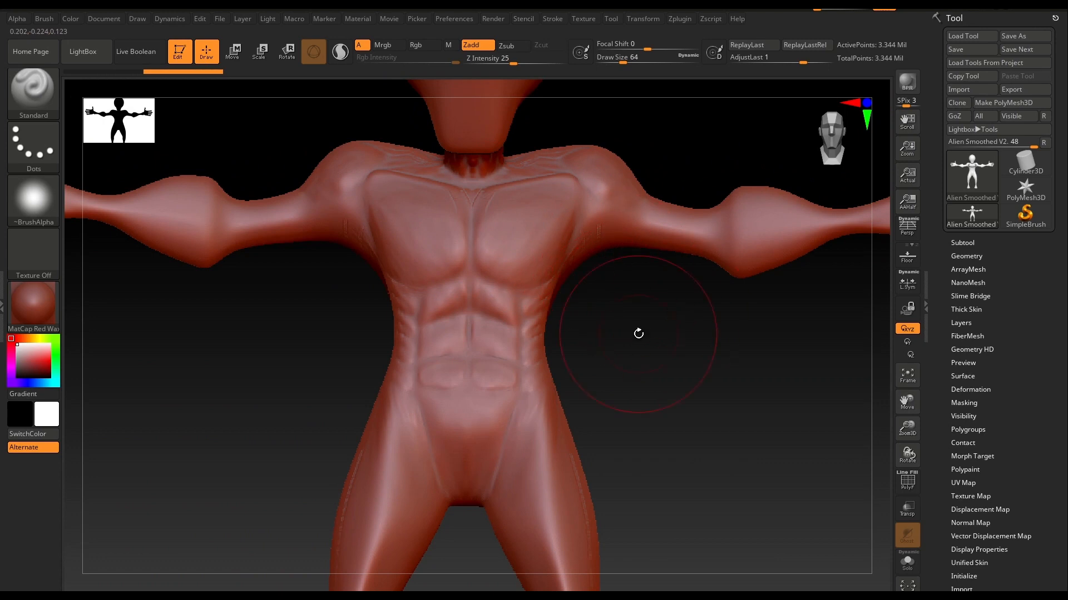
pyautogui.moveTo(638, 334)
pyautogui.mouseDown()
pyautogui.moveTo(662, 331)
pyautogui.moveTo(633, 336)
pyautogui.mouseUp()
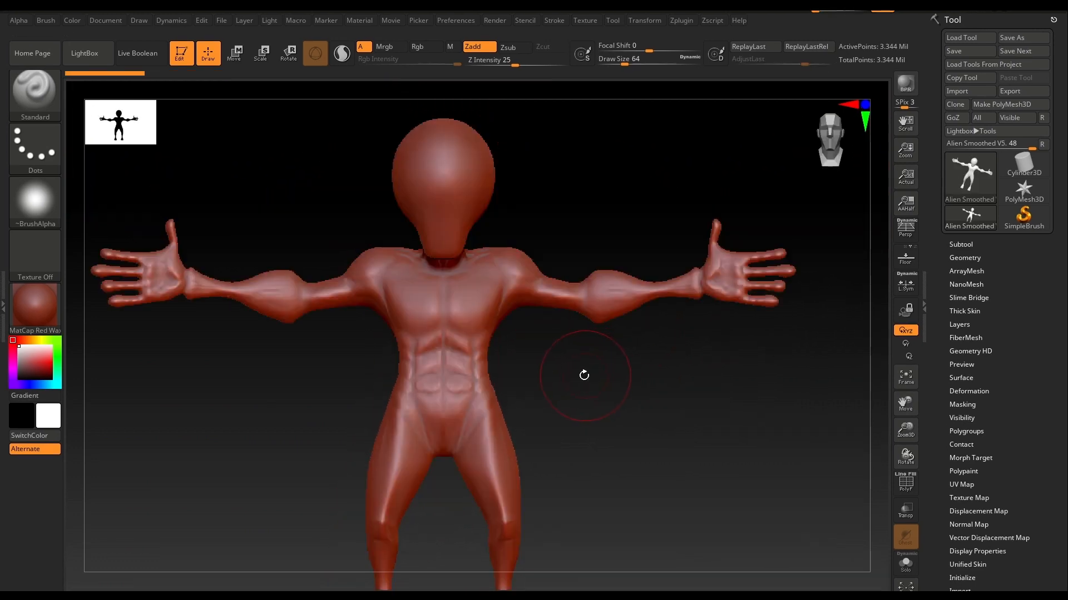
# - Examine the Alien Smoothed V5 figure from front and back, focusing on the torso, shoulders and upper arms
pyautogui.keyDown('alt'); pyautogui.moveTo(584, 376); pyautogui.dragTo(613, 371); pyautogui.keyUp('alt')
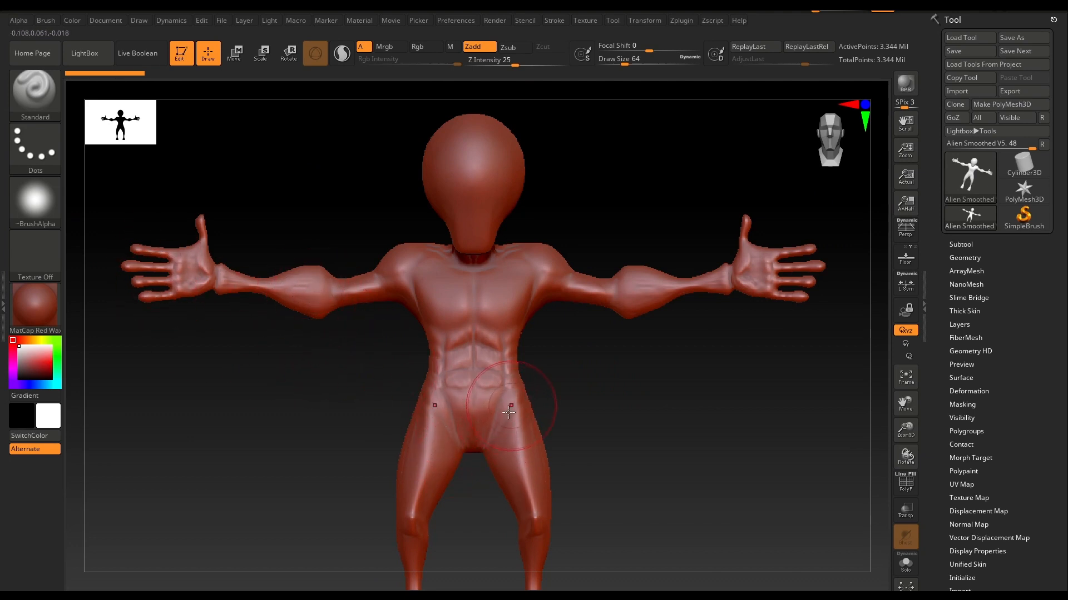
pyautogui.moveTo(561, 355)
pyautogui.mouseDown()
pyautogui.moveTo(541, 369)
pyautogui.moveTo(449, 328)
pyautogui.mouseUp()
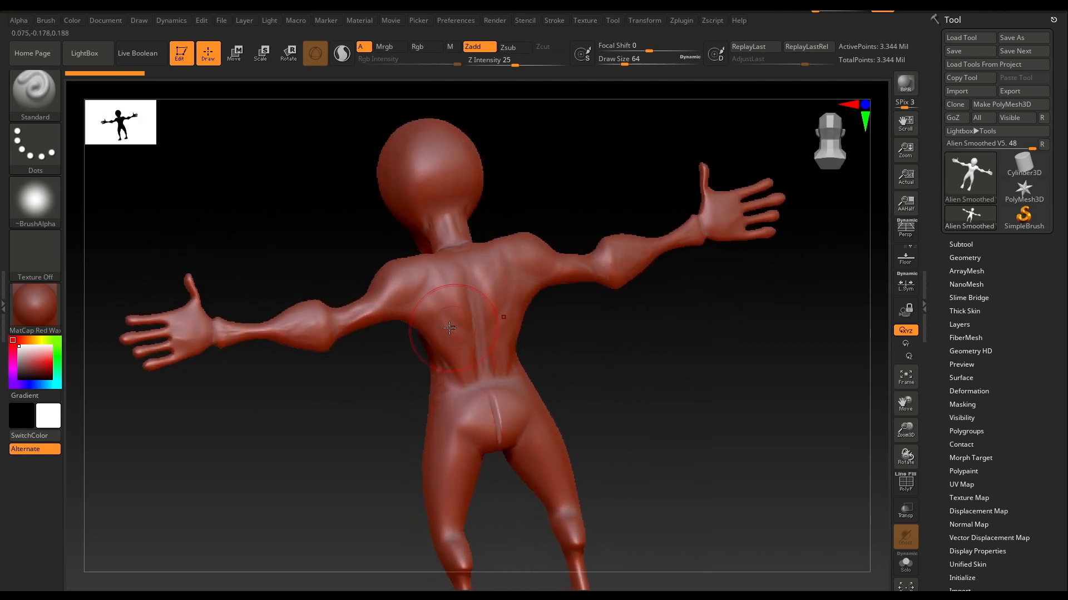
pyautogui.moveTo(317, 243); pyautogui.dragTo(481, 224)
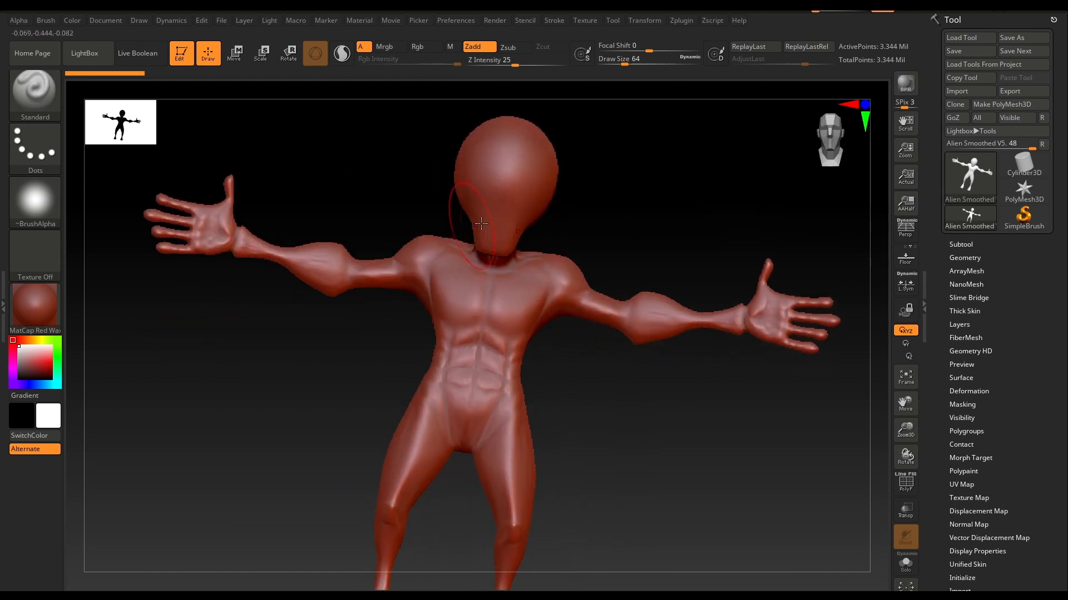
pyautogui.click(831, 138)
pyautogui.keyDown('alt'); pyautogui.moveTo(600, 205); pyautogui.dragTo(649, 225); pyautogui.keyUp('alt')
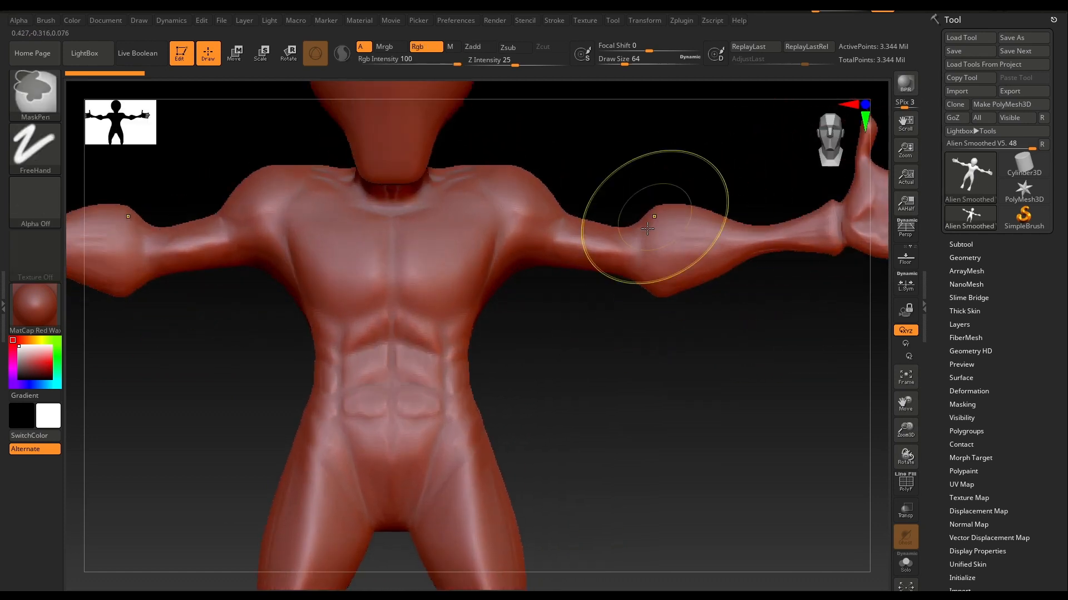
pyautogui.keyDown('alt'); pyautogui.moveTo(610, 296); pyautogui.dragTo(472, 396); pyautogui.keyUp('alt')
pyautogui.moveTo(517, 255)
pyautogui.mouseDown()
pyautogui.moveTo(495, 274)
pyautogui.moveTo(500, 300)
pyautogui.moveTo(460, 293)
pyautogui.moveTo(708, 144)
pyautogui.mouseUp()
pyautogui.click(826, 135)
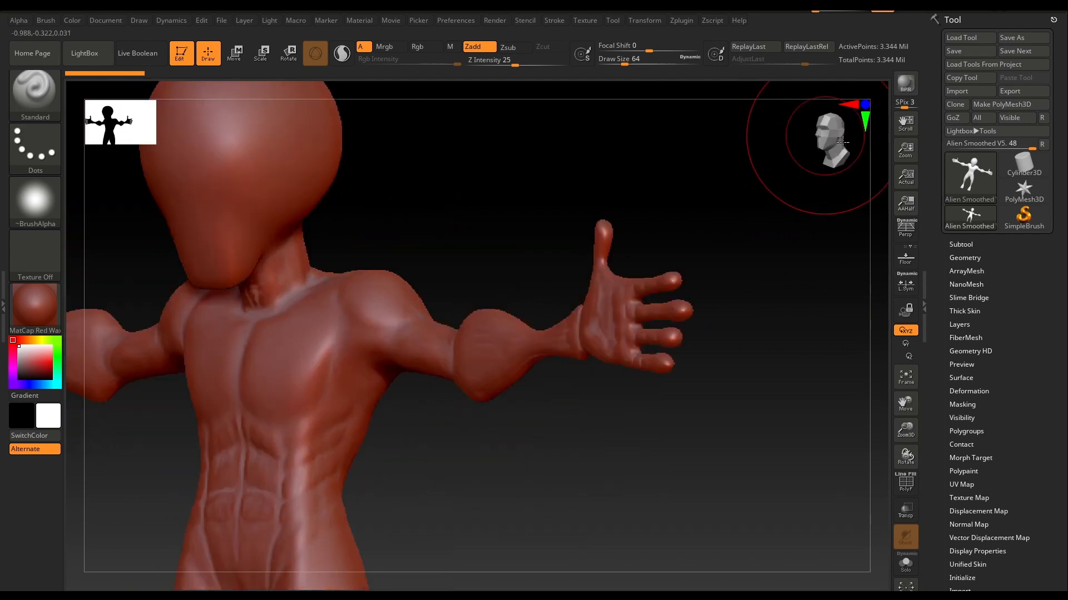
pyautogui.moveTo(499, 212)
pyautogui.keyDown('alt'); pyautogui.mouseDown()
pyautogui.moveTo(513, 262)
pyautogui.moveTo(536, 238)
pyautogui.moveTo(510, 401)
pyautogui.moveTo(372, 312)
pyautogui.mouseUp(); pyautogui.keyUp('alt')
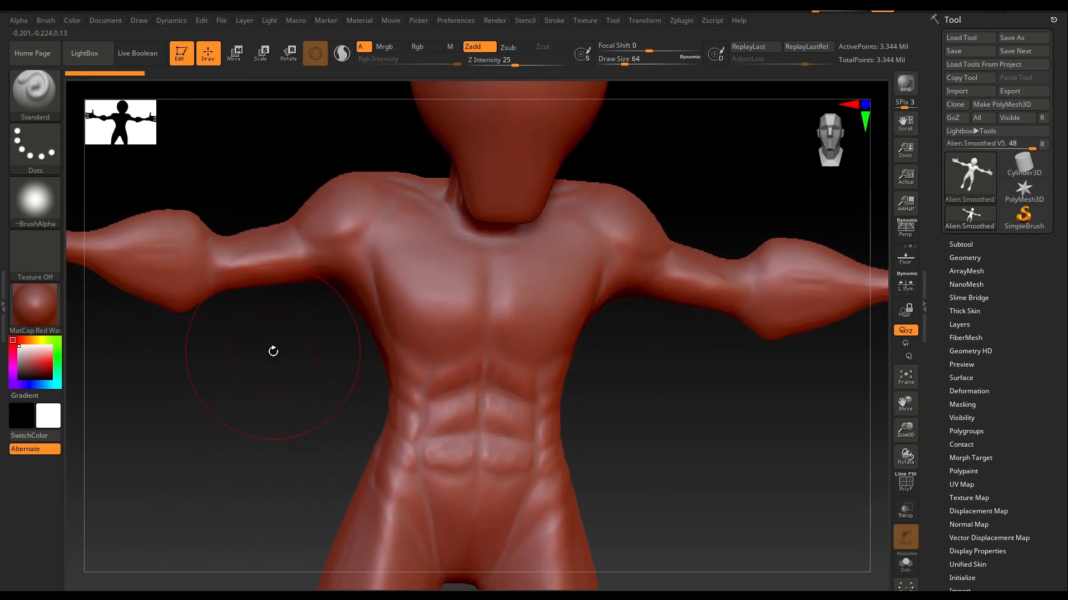
pyautogui.moveTo(273, 352); pyautogui.dragTo(317, 370)
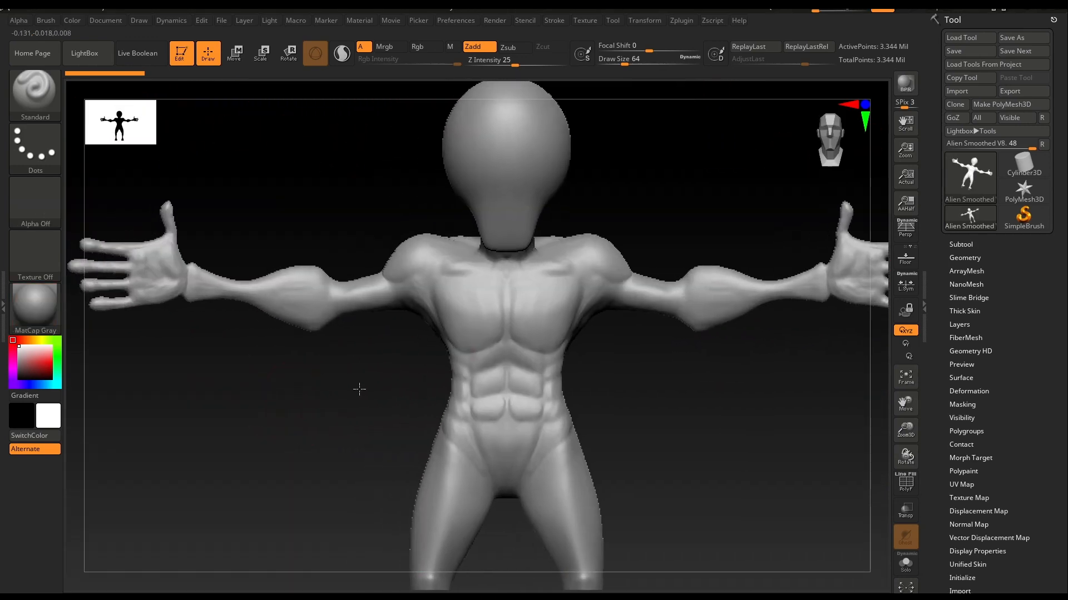
# - Inspect the Alien Smoothed V8 sculpt's forearm, palm and back of the hand up close, plus its back muscles
pyautogui.keyDown('alt'); pyautogui.moveTo(359, 389); pyautogui.dragTo(308, 377); pyautogui.keyUp('alt')
pyautogui.keyDown('alt'); pyautogui.moveTo(562, 372); pyautogui.dragTo(200, 476); pyautogui.keyUp('alt')
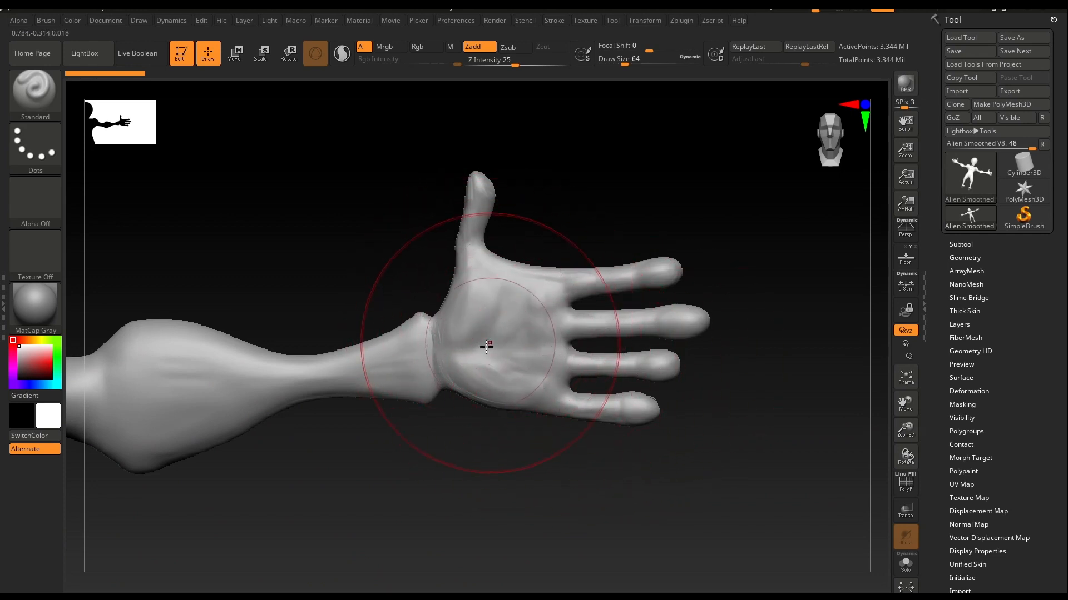
pyautogui.moveTo(490, 417); pyautogui.dragTo(368, 434)
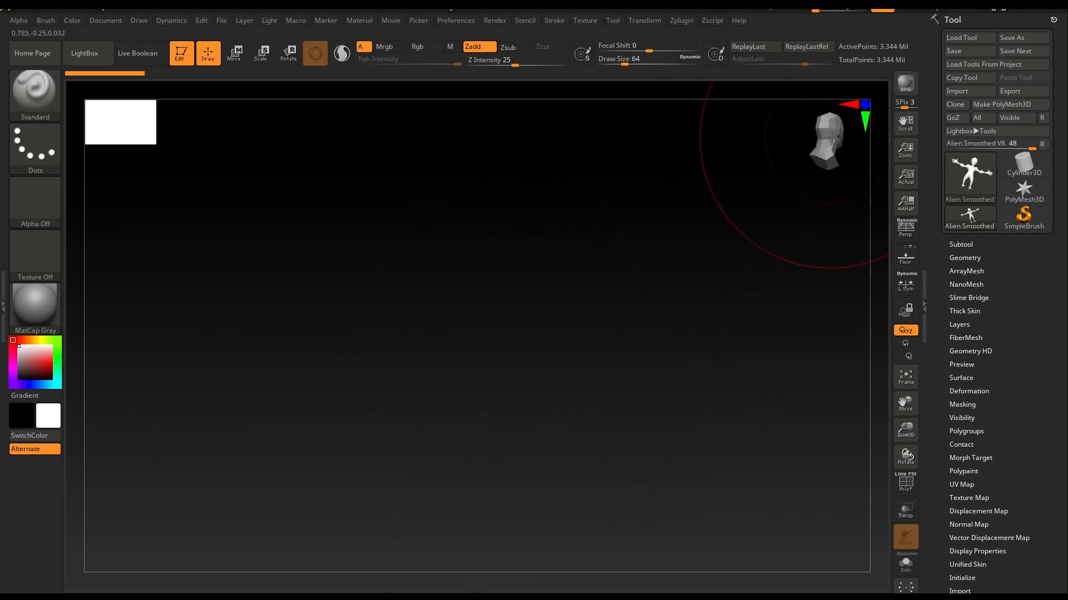
pyautogui.moveTo(831, 138); pyautogui.dragTo(775, 185)
pyautogui.moveTo(499, 290); pyautogui.dragTo(612, 301)
pyautogui.keyDown('alt'); pyautogui.moveTo(564, 341); pyautogui.dragTo(431, 409); pyautogui.keyUp('alt')
pyautogui.moveTo(520, 382); pyautogui.dragTo(543, 376)
pyautogui.moveTo(543, 376)
pyautogui.keyDown('alt'); pyautogui.mouseDown(button='right')
pyautogui.moveTo(381, 417)
pyautogui.moveTo(662, 399)
pyautogui.mouseUp(button='right'); pyautogui.keyUp('alt')
pyautogui.keyDown('alt'); pyautogui.moveTo(636, 404); pyautogui.dragTo(539, 417, button='right'); pyautogui.keyUp('alt')
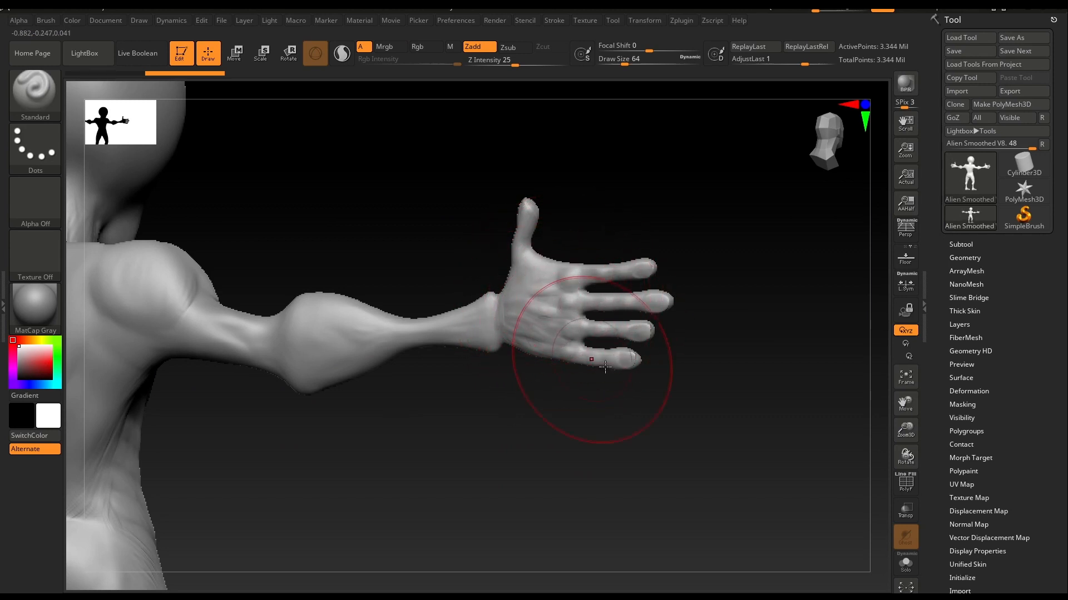
pyautogui.keyDown('alt'); pyautogui.moveTo(651, 356); pyautogui.dragTo(492, 403, button='right'); pyautogui.keyUp('alt')
pyautogui.keyDown('ctrl'); pyautogui.moveTo(493, 404); pyautogui.dragTo(623, 403, button='right'); pyautogui.keyUp('ctrl')
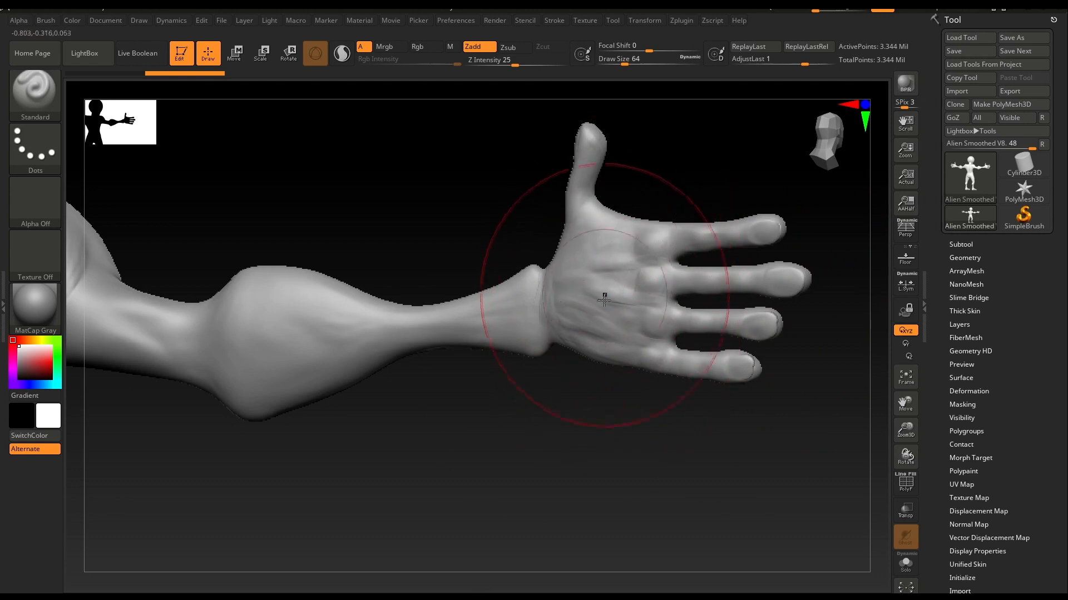
pyautogui.keyDown('alt'); pyautogui.moveTo(484, 451); pyautogui.dragTo(526, 438, button='right'); pyautogui.keyUp('alt')
pyautogui.keyDown('ctrl'); pyautogui.moveTo(606, 429); pyautogui.dragTo(545, 329, button='right'); pyautogui.keyUp('ctrl')
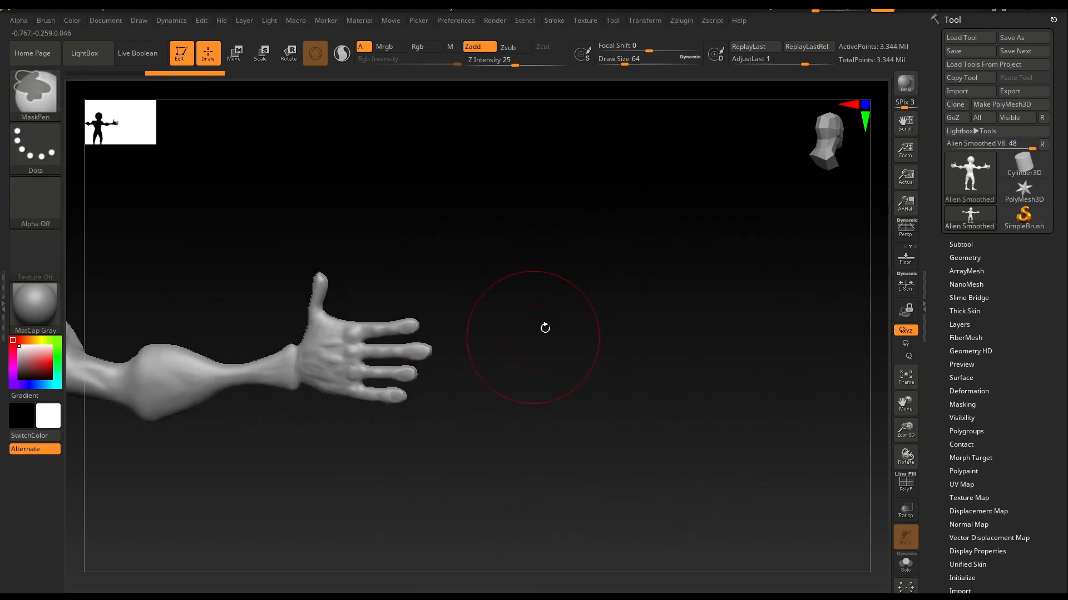
pyautogui.click(813, 146)
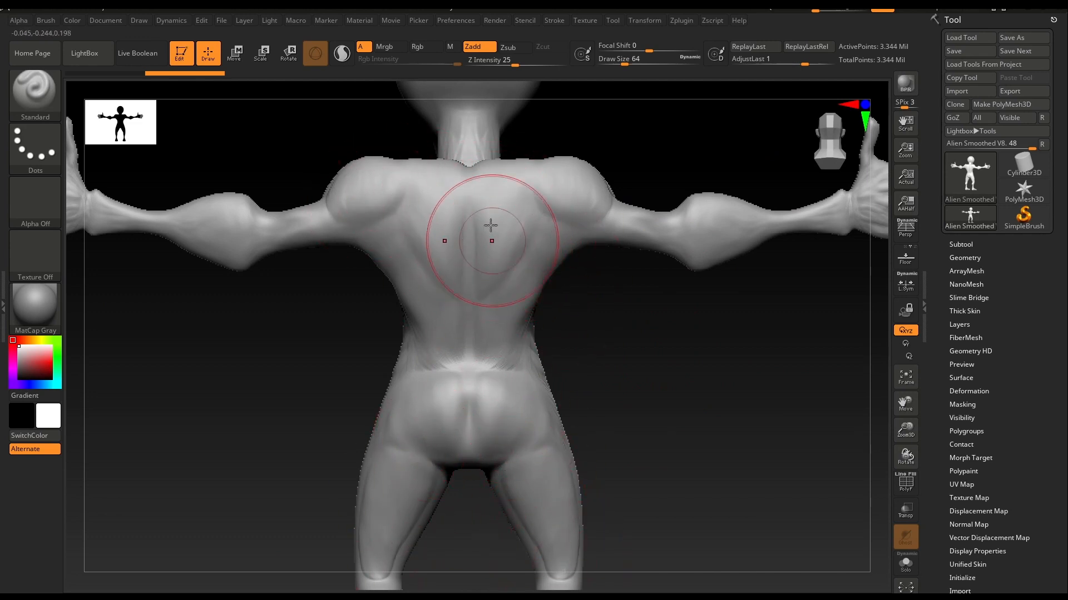
pyautogui.moveTo(609, 277); pyautogui.dragTo(411, 269)
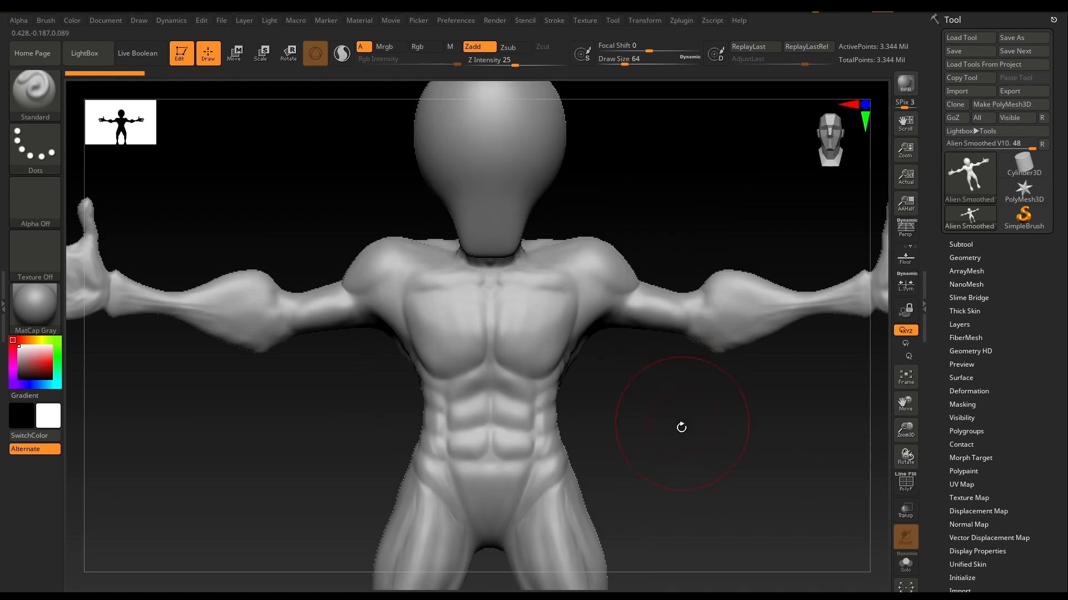
# - Examine the thigh, knee, abdominal and side rib muscles of the Alien Smoothed V10 sculpt from several angles
pyautogui.keyDown('alt'); pyautogui.moveTo(609, 410); pyautogui.dragTo(538, 410); pyautogui.keyUp('alt')
pyautogui.keyDown('alt'); pyautogui.moveTo(576, 445); pyautogui.dragTo(602, 432); pyautogui.keyUp('alt')
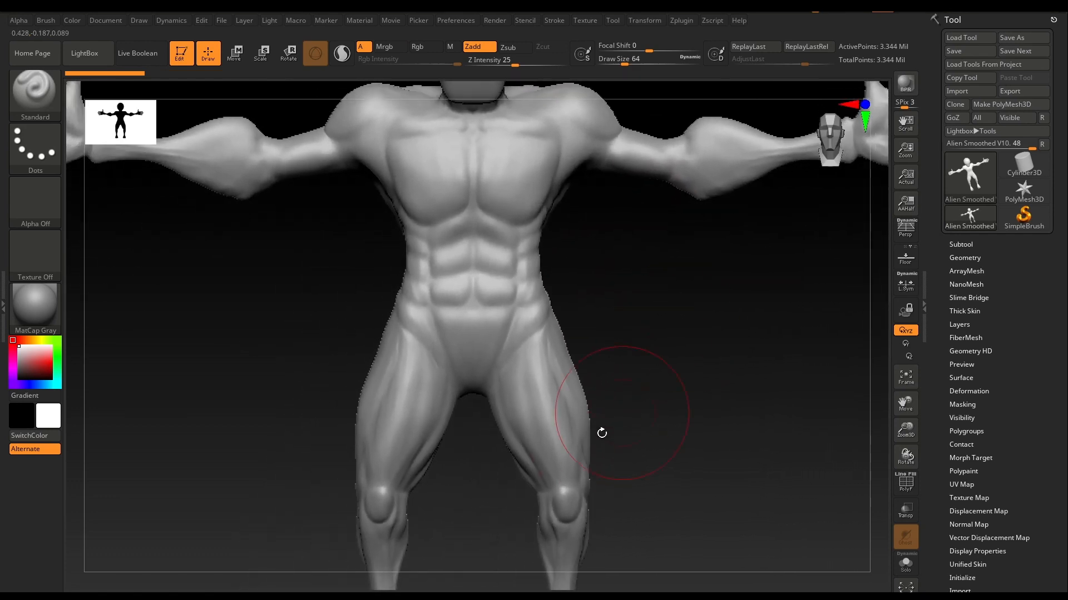
pyautogui.moveTo(675, 311); pyautogui.dragTo(609, 385)
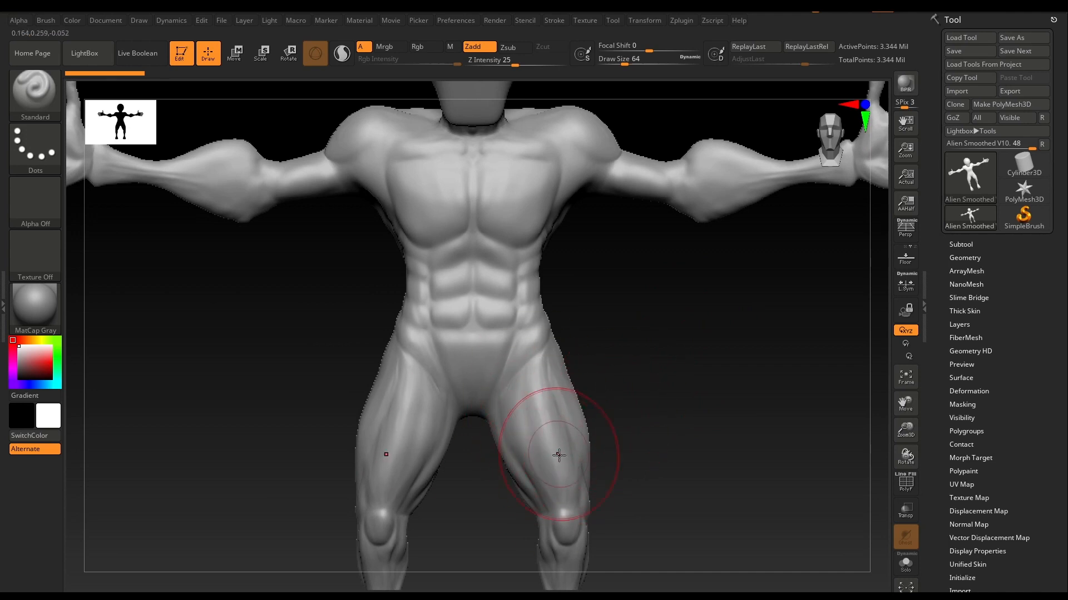
pyautogui.moveTo(664, 394); pyautogui.dragTo(479, 378)
pyautogui.moveTo(373, 443); pyautogui.dragTo(472, 436)
pyautogui.keyDown('alt'); pyautogui.moveTo(654, 440); pyautogui.dragTo(649, 466); pyautogui.keyUp('alt')
pyautogui.moveTo(631, 343)
pyautogui.mouseDown()
pyautogui.moveTo(673, 343)
pyautogui.moveTo(643, 341)
pyautogui.mouseUp()
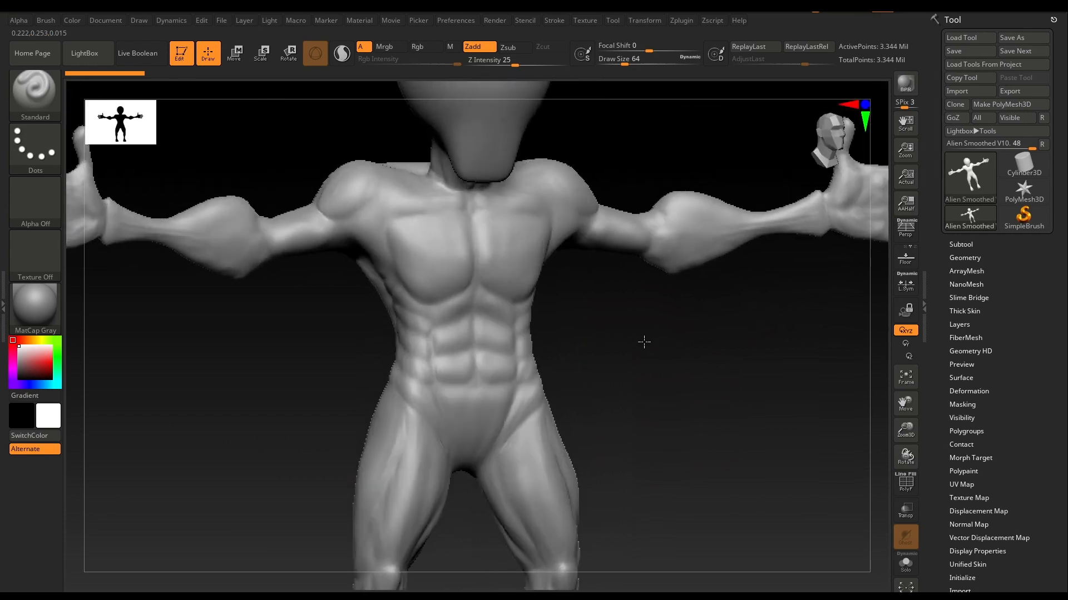
pyautogui.keyDown('alt'); pyautogui.moveTo(644, 411); pyautogui.dragTo(645, 267); pyautogui.keyUp('alt')
pyautogui.moveTo(645, 368); pyautogui.dragTo(521, 272)
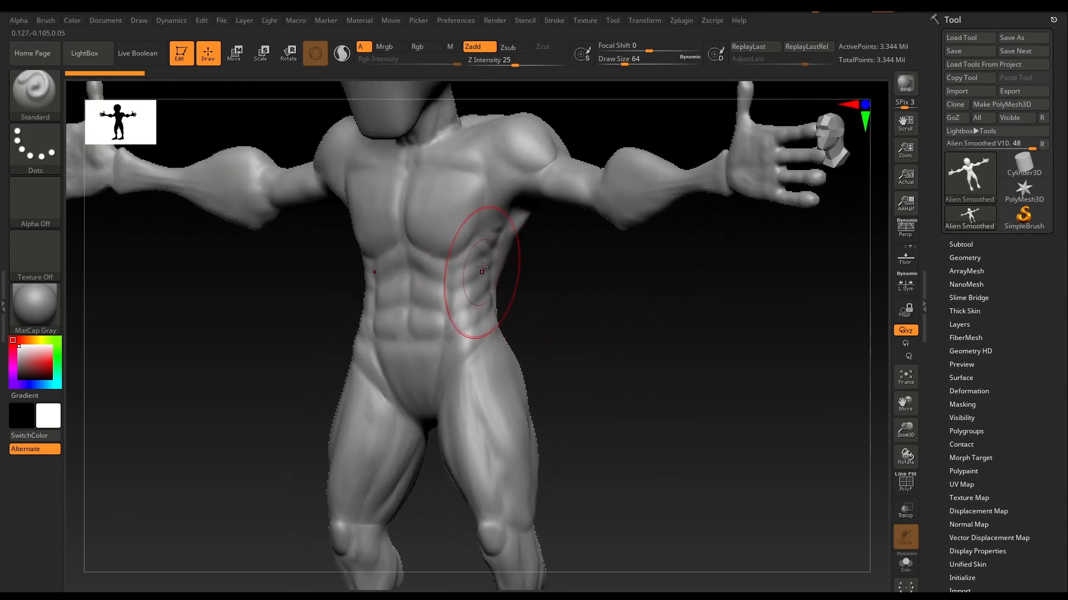
pyautogui.moveTo(530, 279); pyautogui.dragTo(656, 350)
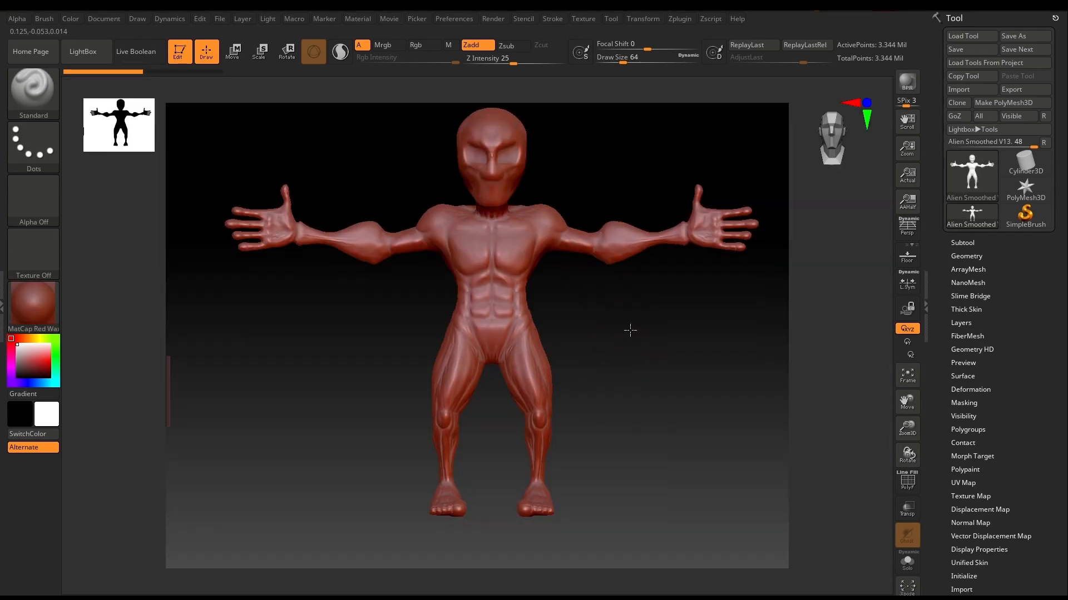
# - Inspect the Alien Smoothed V13 figure's full body, legs and feet, including the toes and soles
pyautogui.keyDown('alt'); pyautogui.moveTo(626, 329); pyautogui.dragTo(597, 307); pyautogui.keyUp('alt')
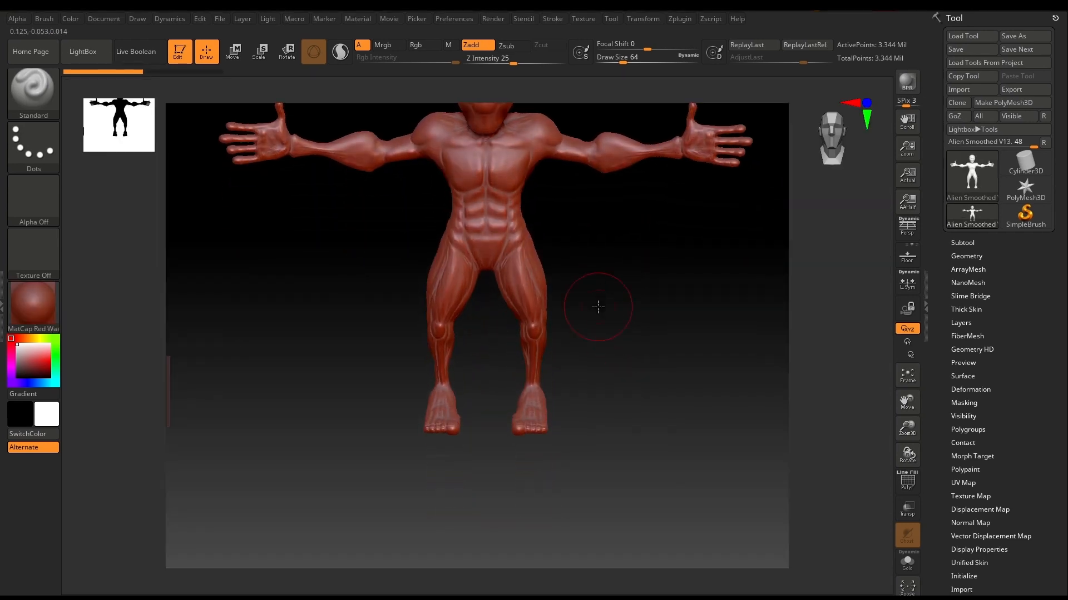
pyautogui.keyDown('alt'); pyautogui.moveTo(611, 259); pyautogui.dragTo(618, 324); pyautogui.keyUp('alt')
pyautogui.keyDown('alt'); pyautogui.moveTo(600, 197); pyautogui.dragTo(598, 247); pyautogui.keyUp('alt')
pyautogui.moveTo(587, 211); pyautogui.dragTo(570, 210)
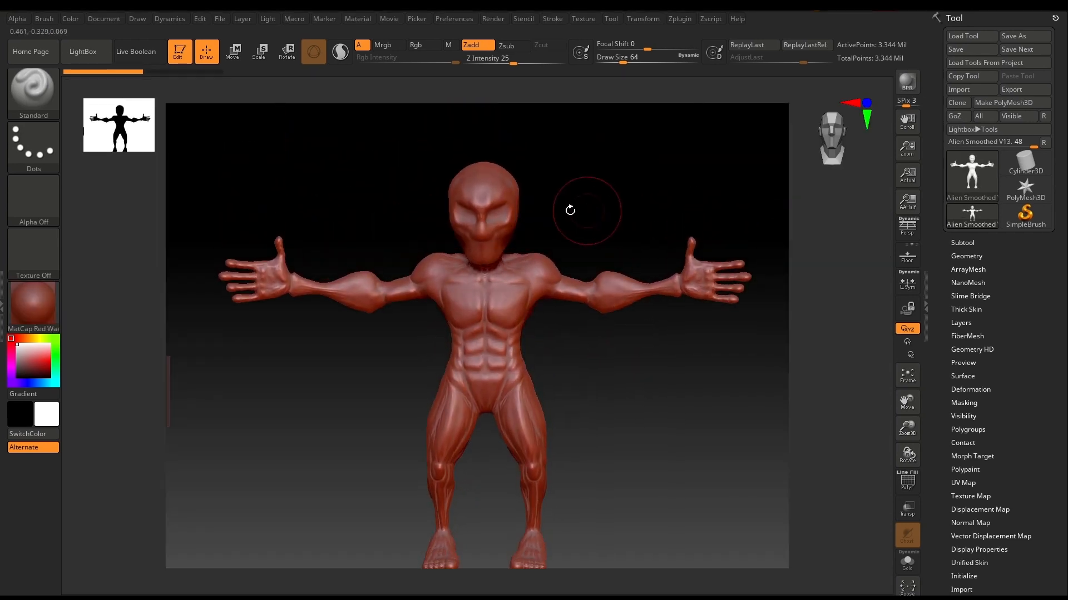
pyautogui.keyDown('alt'); pyautogui.moveTo(594, 344); pyautogui.dragTo(596, 239); pyautogui.keyUp('alt')
pyautogui.keyDown('alt'); pyautogui.moveTo(589, 383); pyautogui.dragTo(581, 278); pyautogui.keyUp('alt')
pyautogui.keyDown('ctrl'); pyautogui.moveTo(522, 327); pyautogui.dragTo(661, 330, button='right'); pyautogui.keyUp('ctrl')
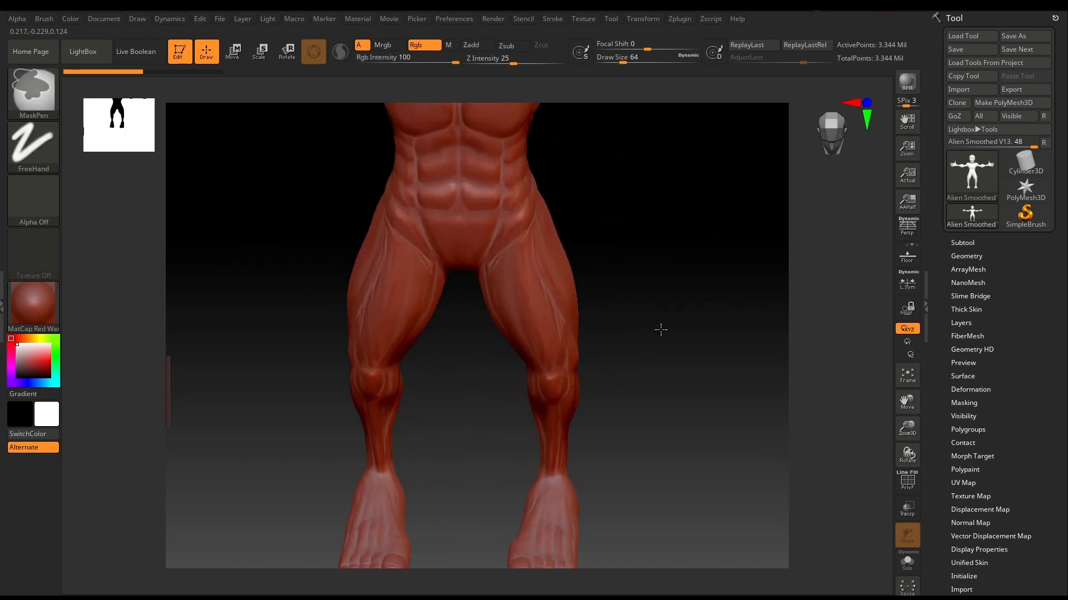
pyautogui.keyDown('alt'); pyautogui.moveTo(646, 351); pyautogui.dragTo(637, 210); pyautogui.keyUp('alt')
pyautogui.moveTo(675, 292); pyautogui.dragTo(619, 309)
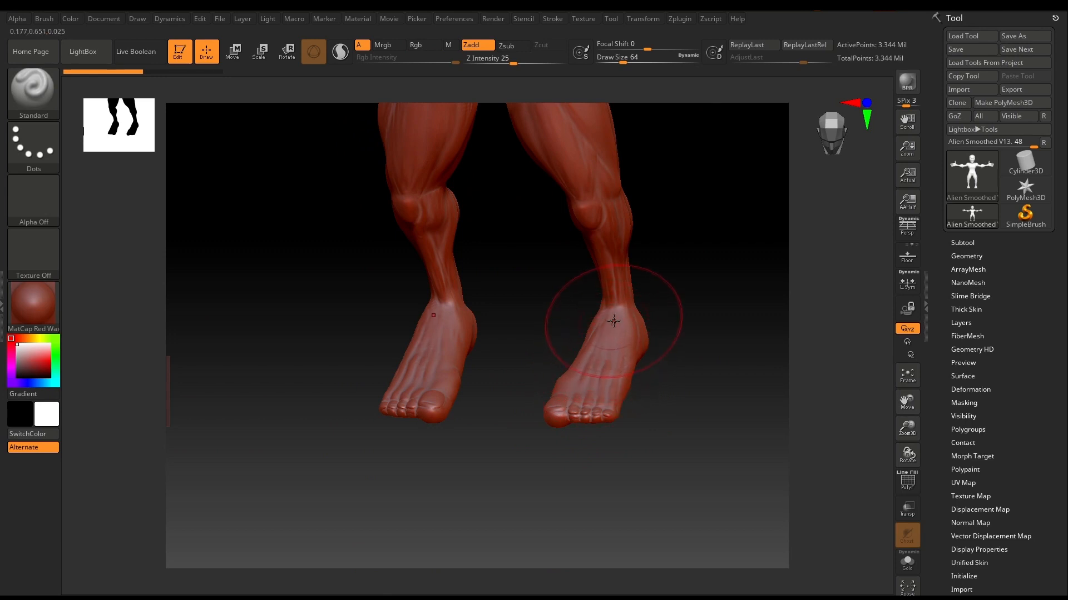
pyautogui.moveTo(544, 340); pyautogui.dragTo(501, 230)
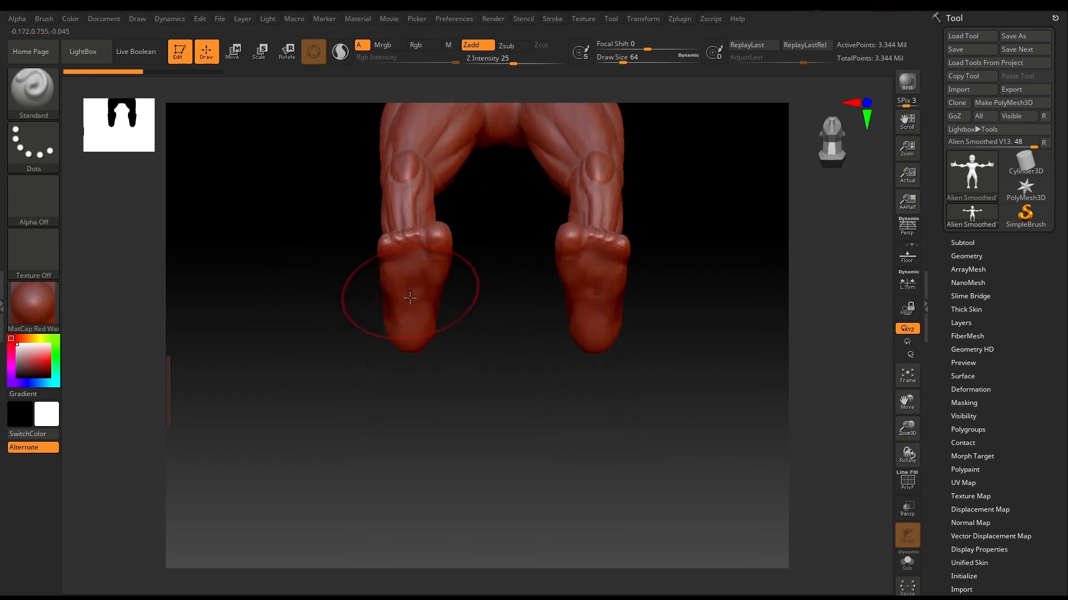
pyautogui.moveTo(530, 317)
pyautogui.mouseDown()
pyautogui.moveTo(500, 303)
pyautogui.moveTo(525, 277)
pyautogui.moveTo(522, 372)
pyautogui.moveTo(519, 351)
pyautogui.moveTo(416, 347)
pyautogui.mouseUp()
pyautogui.moveTo(566, 359); pyautogui.dragTo(819, 149)
# - Examine the alien's head and neck from the front, sides and back, including the version with eyes and mouth
pyautogui.click(819, 149)
pyautogui.keyDown('alt'); pyautogui.moveTo(741, 150); pyautogui.dragTo(665, 393); pyautogui.keyUp('alt')
pyautogui.click(660, 208)
pyautogui.keyDown('alt'); pyautogui.moveTo(661, 94); pyautogui.dragTo(649, 258); pyautogui.keyUp('alt')
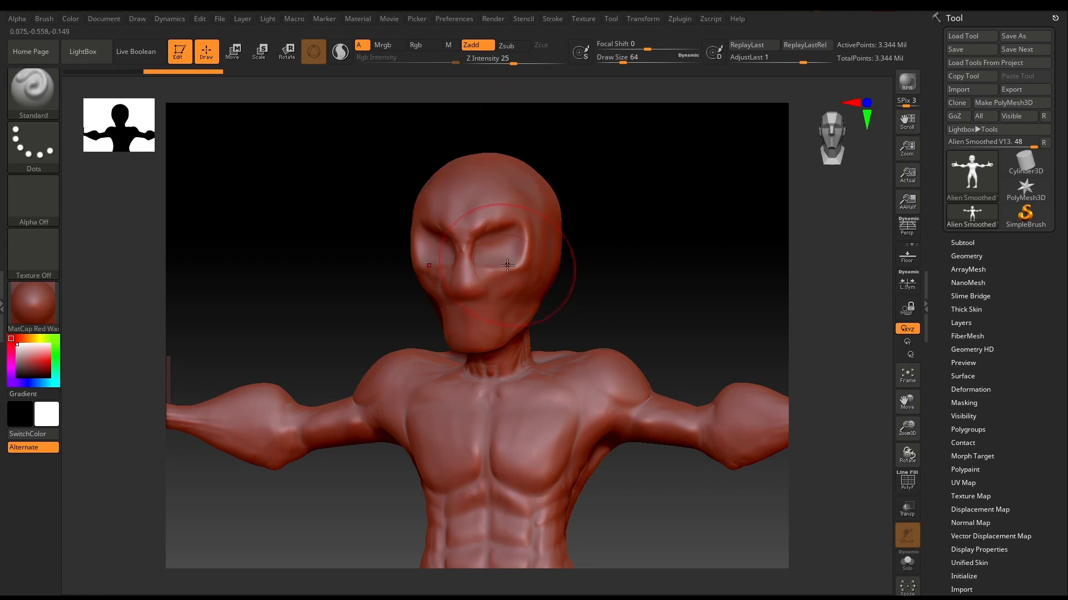
pyautogui.moveTo(638, 286); pyautogui.dragTo(513, 310)
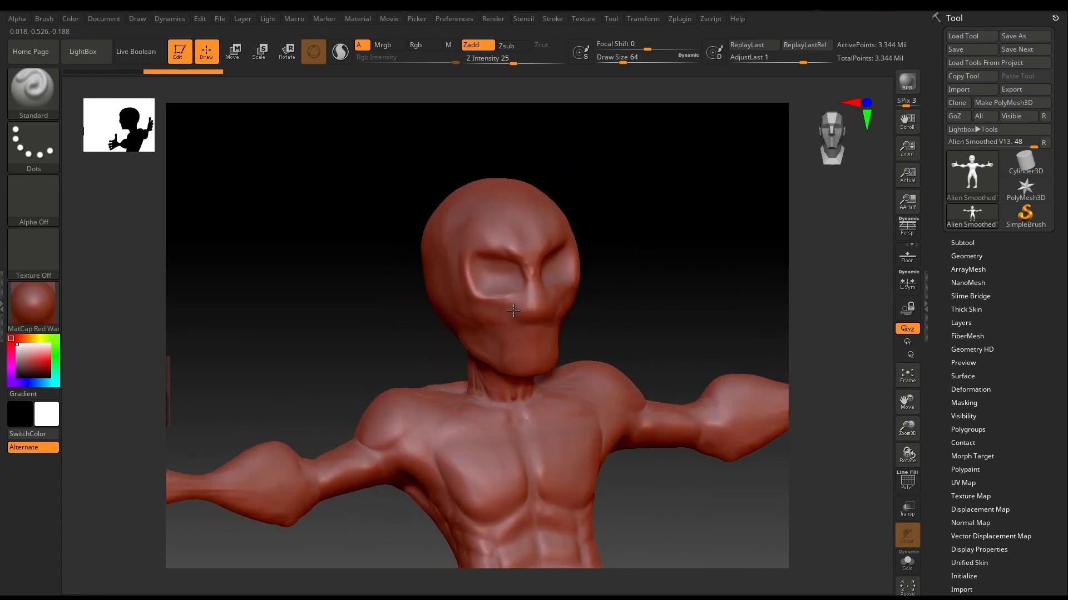
pyautogui.moveTo(513, 311)
pyautogui.mouseDown(button='right')
pyautogui.moveTo(552, 305)
pyautogui.moveTo(384, 257)
pyautogui.moveTo(467, 291)
pyautogui.mouseUp(button='right')
pyautogui.moveTo(389, 274); pyautogui.dragTo(484, 267, button='right')
pyautogui.keyDown('alt'); pyautogui.moveTo(529, 239); pyautogui.dragTo(473, 303, button='right'); pyautogui.keyUp('alt')
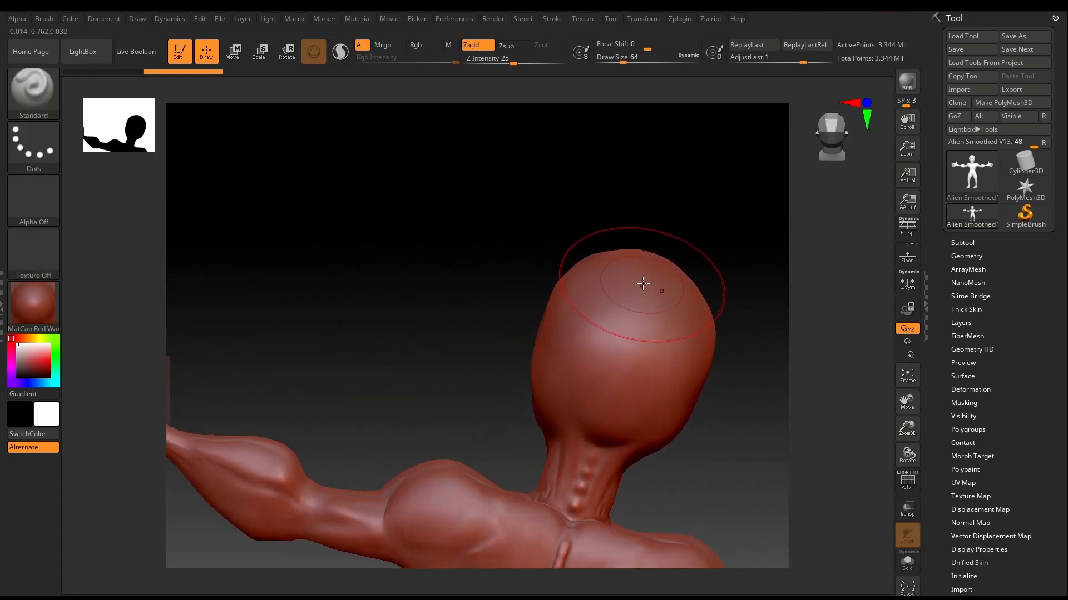
pyautogui.moveTo(636, 312); pyautogui.dragTo(476, 284, button='right')
pyautogui.moveTo(617, 265); pyautogui.dragTo(517, 260, button='right')
pyautogui.click(827, 146)
pyautogui.keyDown('alt'); pyautogui.moveTo(577, 196); pyautogui.dragTo(640, 199, button='right'); pyautogui.keyUp('alt')
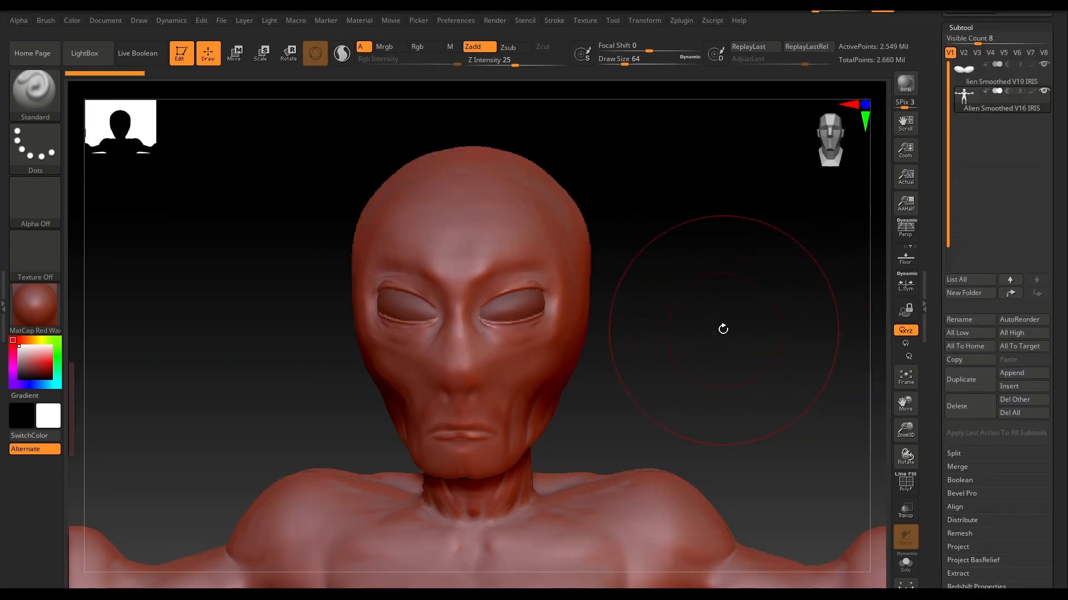
pyautogui.moveTo(723, 329)
pyautogui.mouseDown(button='right')
pyautogui.moveTo(705, 329)
pyautogui.moveTo(739, 328)
pyautogui.mouseUp(button='right')
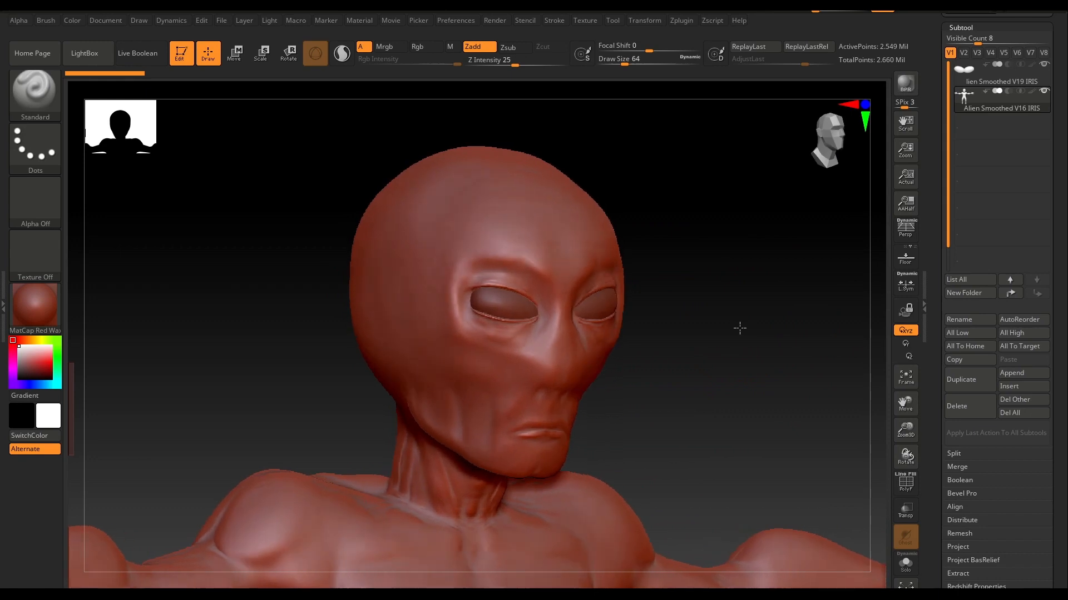
# - Examine the alien's head, eyes and nose in the Alien Smoothed V16 IRIS sculpt from the front and three-quarter views
pyautogui.moveTo(739, 328); pyautogui.dragTo(688, 328)
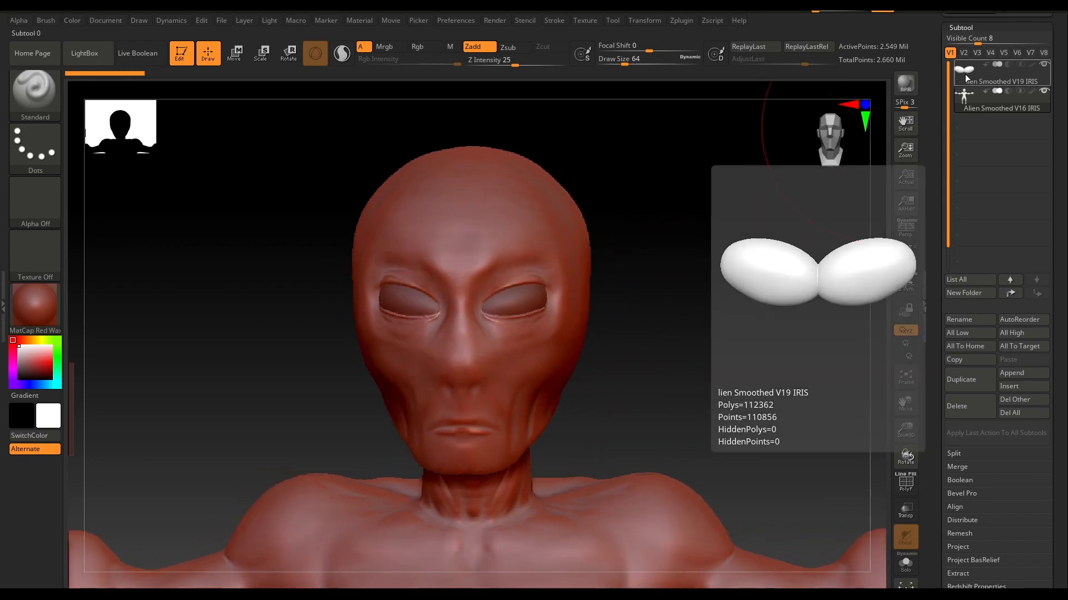
pyautogui.click(966, 74)
pyautogui.moveTo(738, 209); pyautogui.dragTo(698, 221)
pyautogui.keyDown('ctrl'); pyautogui.moveTo(682, 238); pyautogui.dragTo(674, 279, button='right'); pyautogui.keyUp('ctrl')
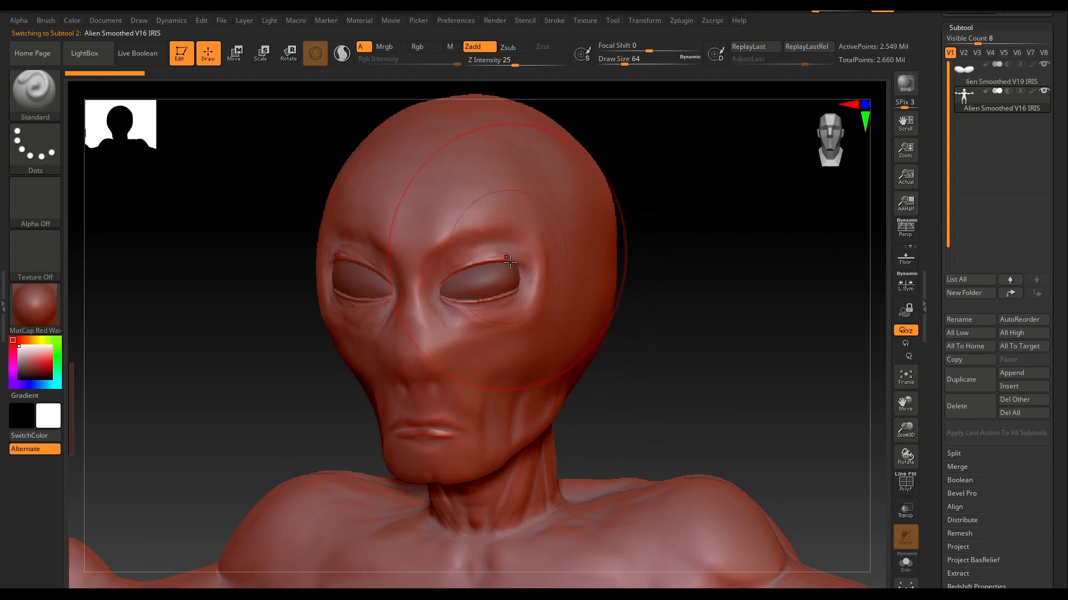
pyautogui.moveTo(695, 293)
pyautogui.mouseDown(button='right')
pyautogui.moveTo(811, 292)
pyautogui.moveTo(692, 581)
pyautogui.mouseUp(button='right')
pyautogui.moveTo(727, 458); pyautogui.dragTo(728, 439, button='right')
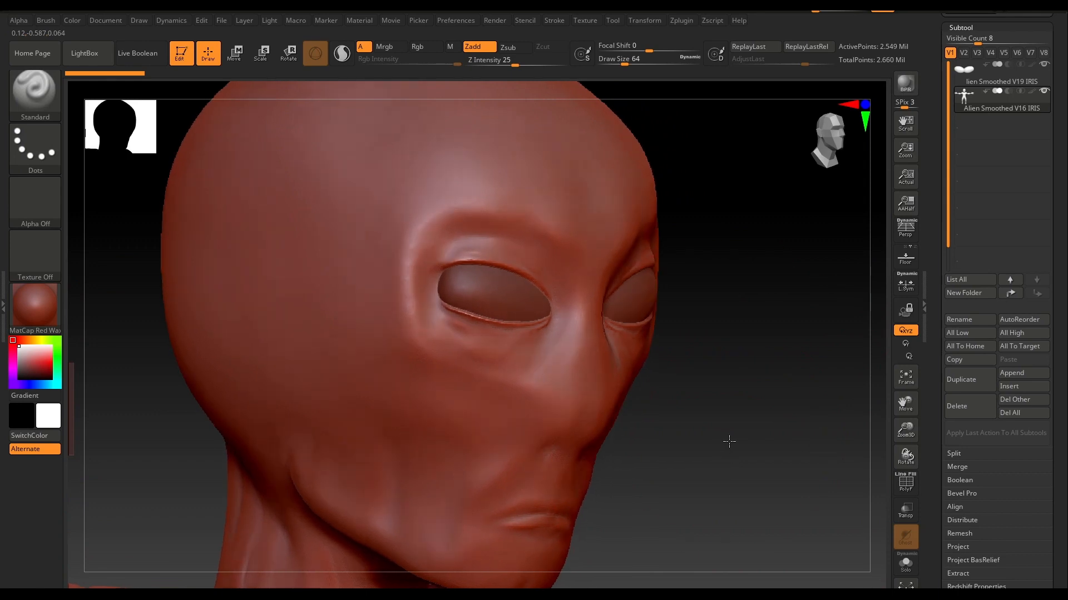
pyautogui.moveTo(684, 356); pyautogui.dragTo(803, 386, button='right')
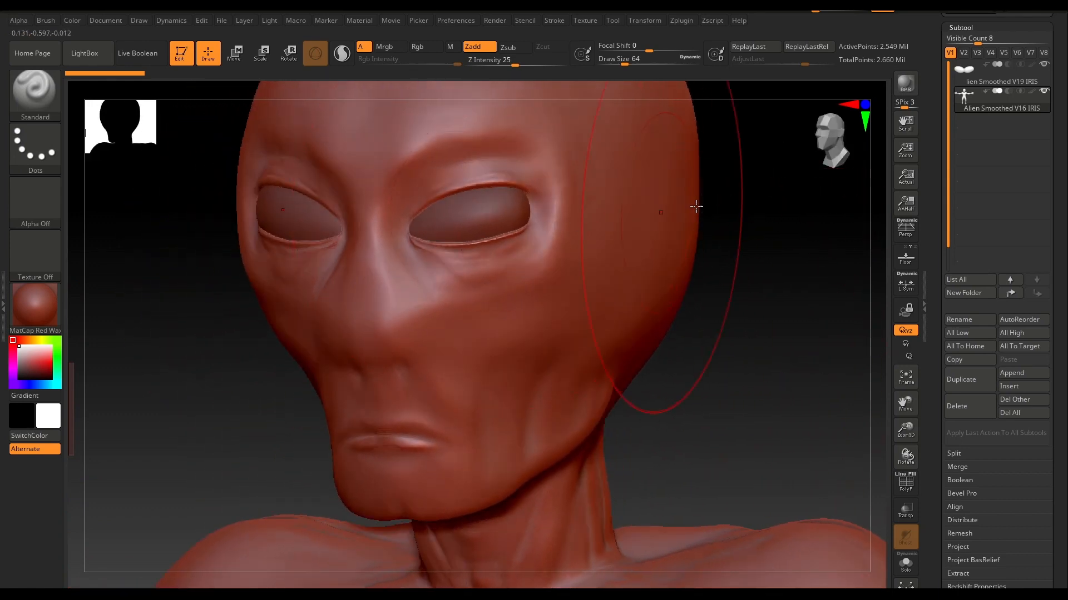
pyautogui.moveTo(692, 282); pyautogui.dragTo(772, 341, button='right')
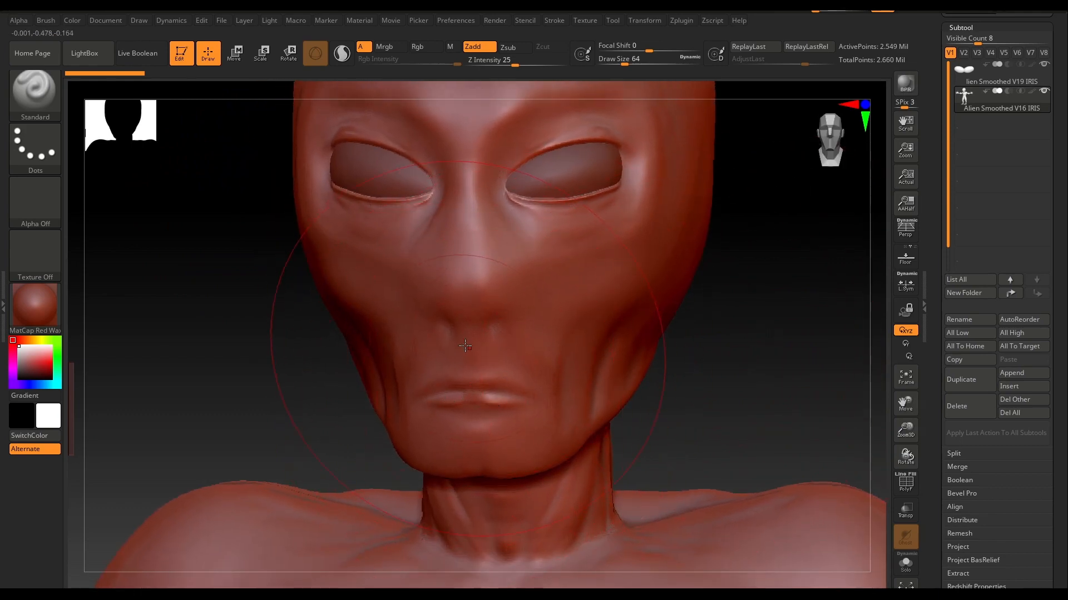
# - Inspect the alien's mouth, jawline and neck muscles up close from both sides
pyautogui.moveTo(767, 387); pyautogui.dragTo(628, 372)
pyautogui.moveTo(813, 385); pyautogui.dragTo(699, 377)
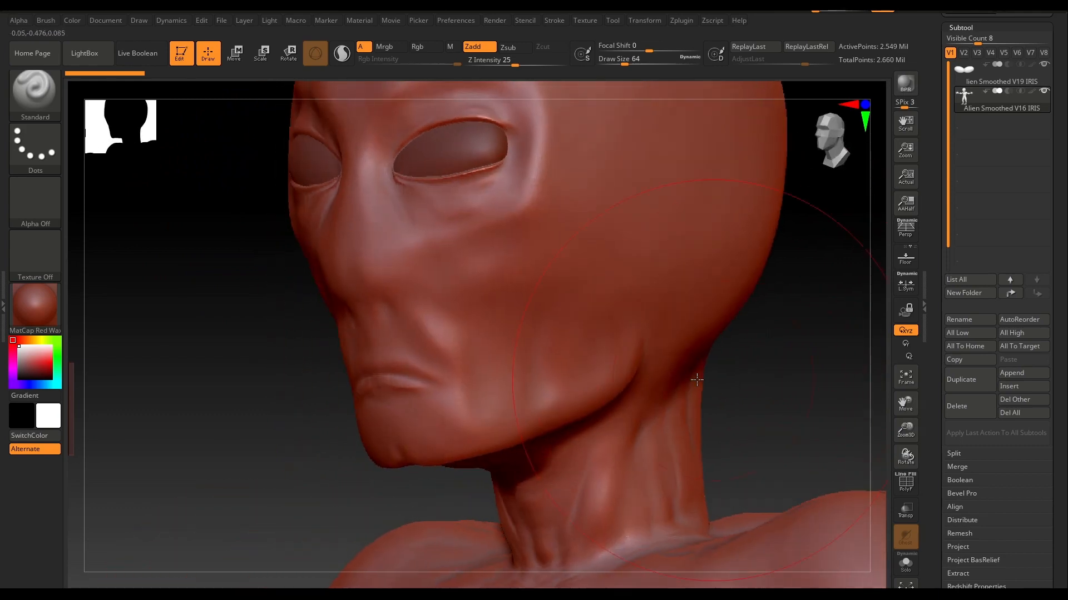
pyautogui.moveTo(274, 307); pyautogui.dragTo(320, 312)
pyautogui.moveTo(291, 389)
pyautogui.keyDown('alt'); pyautogui.mouseDown()
pyautogui.moveTo(291, 343)
pyautogui.moveTo(312, 356)
pyautogui.mouseUp(); pyautogui.keyUp('alt')
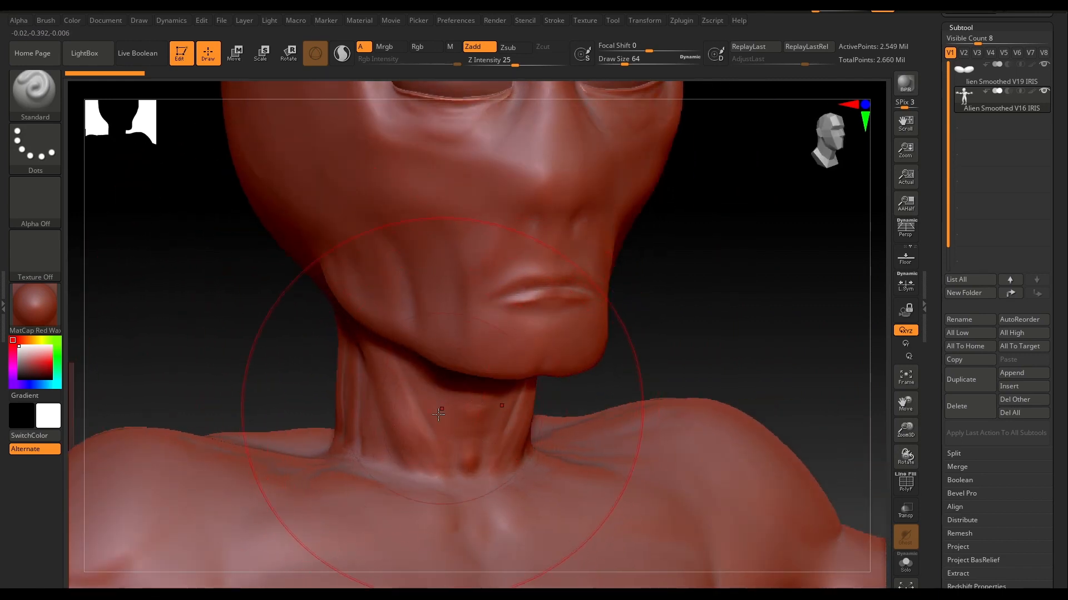
pyautogui.moveTo(303, 331); pyautogui.dragTo(334, 317)
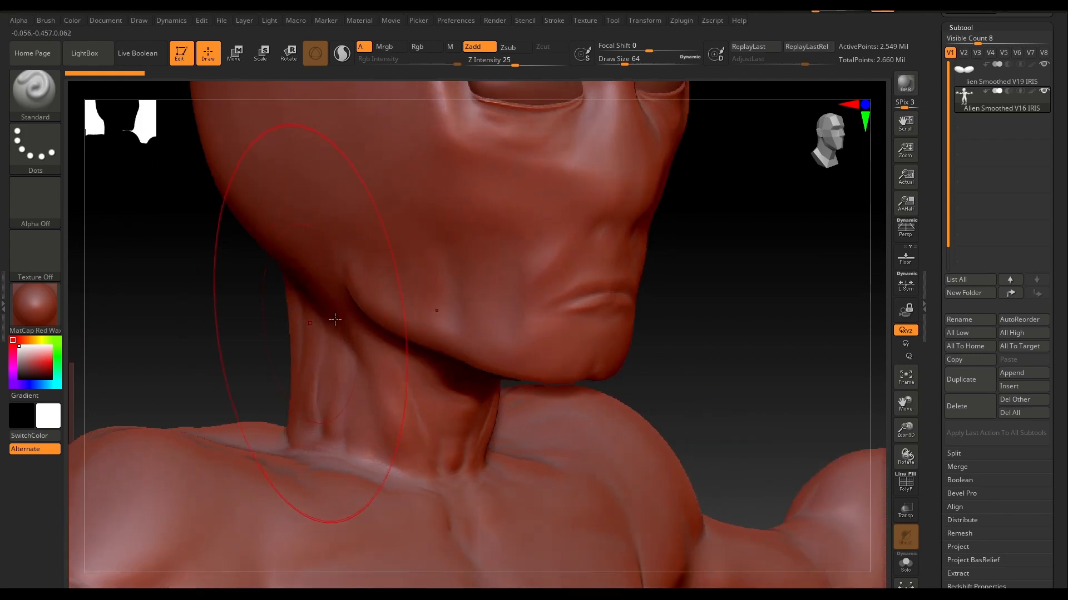
pyautogui.moveTo(672, 257)
pyautogui.keyDown('alt'); pyautogui.mouseDown()
pyautogui.moveTo(774, 361)
pyautogui.moveTo(751, 357)
pyautogui.moveTo(774, 365)
pyautogui.mouseUp(); pyautogui.keyUp('alt')
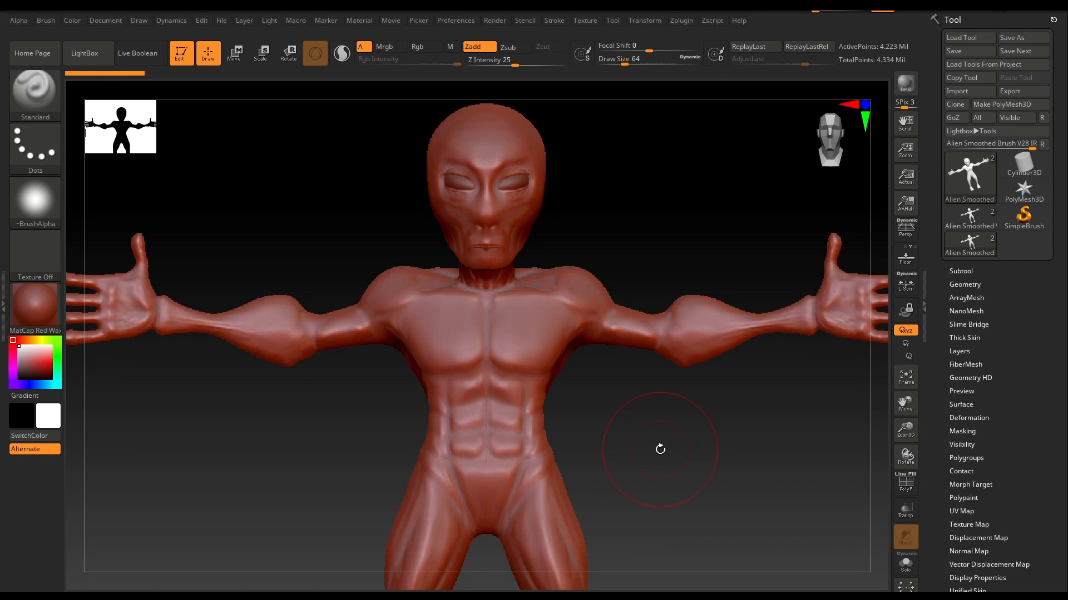
# - Examine the face, shoulders and chest of the Alien Smoothed Brush V28 sculpt from the front
pyautogui.keyDown('alt'); pyautogui.moveTo(634, 215); pyautogui.dragTo(618, 371); pyautogui.keyUp('alt')
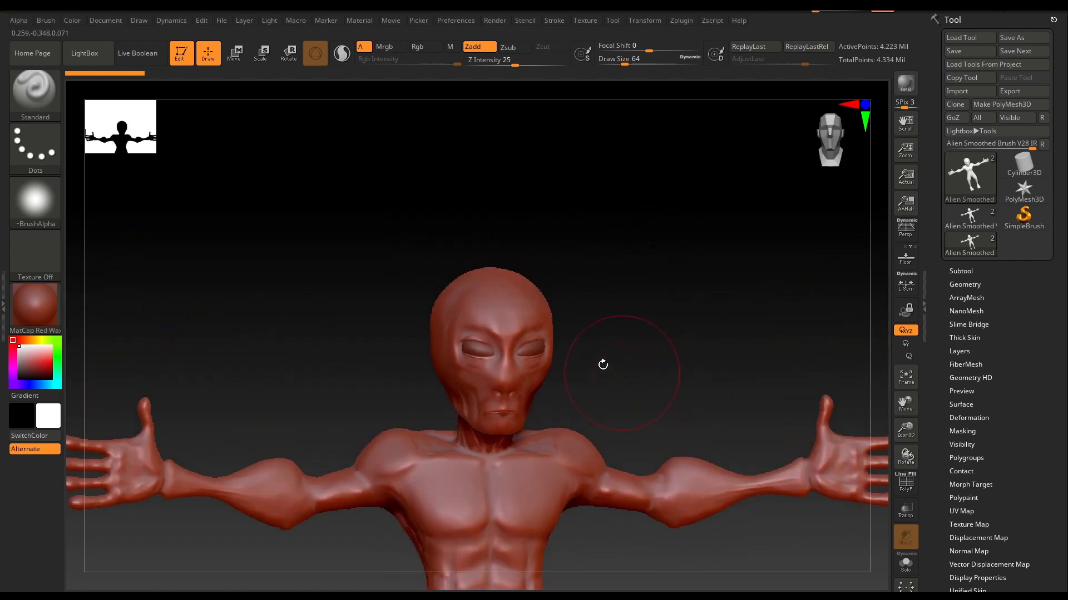
pyautogui.keyDown('ctrl'); pyautogui.moveTo(611, 359); pyautogui.dragTo(776, 314, button='right'); pyautogui.keyUp('ctrl')
pyautogui.moveTo(687, 290)
pyautogui.mouseDown()
pyautogui.moveTo(708, 293)
pyautogui.moveTo(695, 350)
pyautogui.moveTo(682, 341)
pyautogui.moveTo(686, 291)
pyautogui.mouseUp()
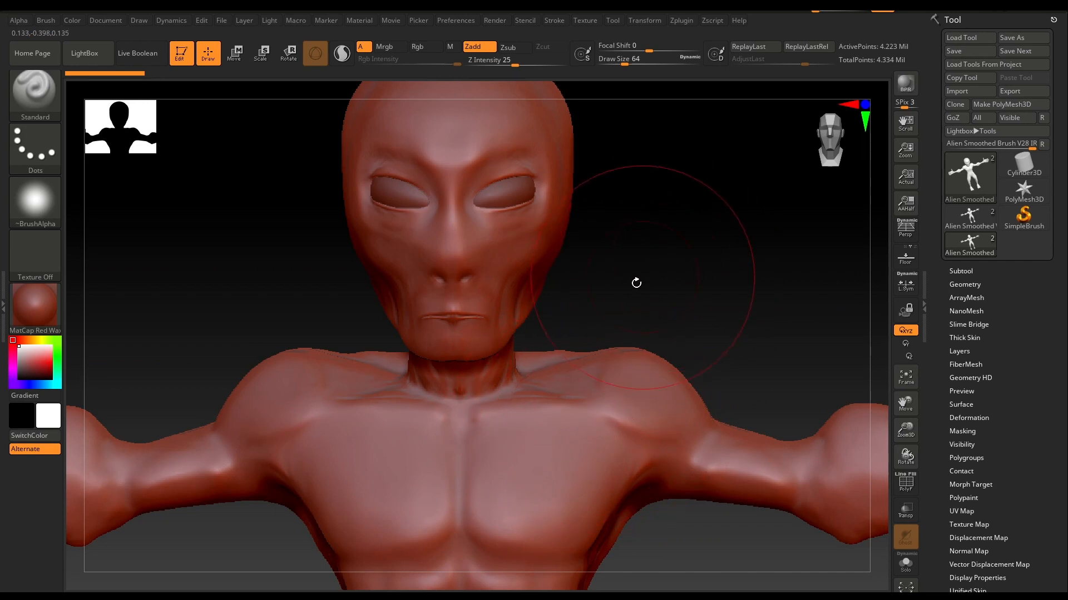
pyautogui.keyDown('alt'); pyautogui.moveTo(638, 279); pyautogui.dragTo(733, 254); pyautogui.keyUp('alt')
pyautogui.moveTo(737, 254); pyautogui.dragTo(737, 153)
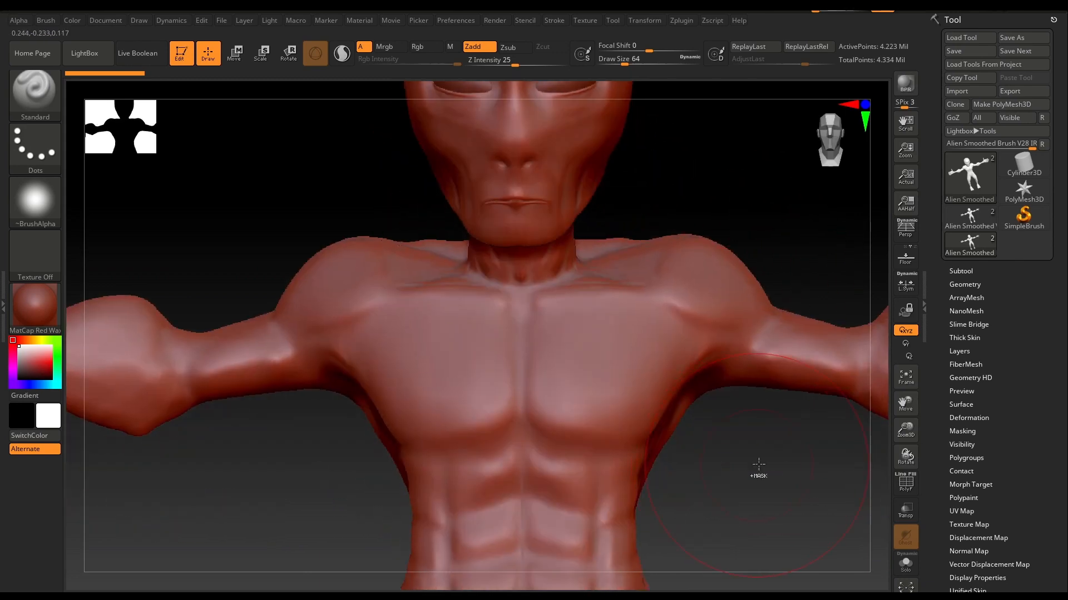
# - Review the V28 figure's torso, arms and full body down to the feet
pyautogui.keyDown('alt'); pyautogui.moveTo(758, 467); pyautogui.dragTo(684, 249); pyautogui.keyUp('alt')
pyautogui.keyDown('alt'); pyautogui.moveTo(722, 333); pyautogui.dragTo(617, 342); pyautogui.keyUp('alt')
pyautogui.moveTo(839, 143); pyautogui.dragTo(767, 143)
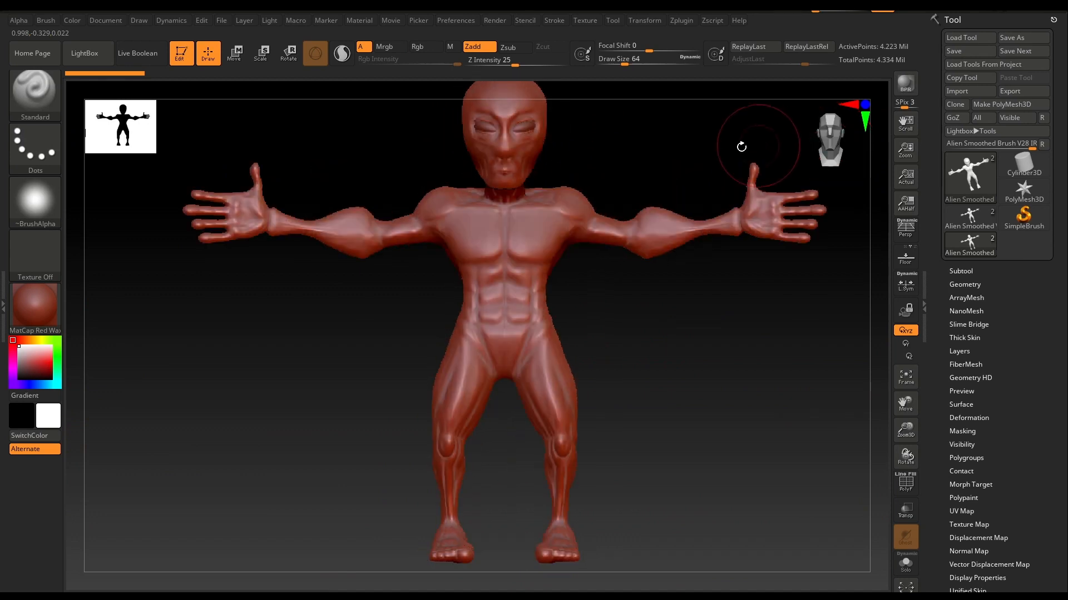
pyautogui.keyDown('alt'); pyautogui.moveTo(637, 146); pyautogui.dragTo(607, 200); pyautogui.keyUp('alt')
pyautogui.keyDown('alt'); pyautogui.moveTo(658, 409); pyautogui.dragTo(590, 356); pyautogui.keyUp('alt')
pyautogui.keyDown('alt'); pyautogui.moveTo(590, 356); pyautogui.dragTo(612, 345); pyautogui.keyUp('alt')
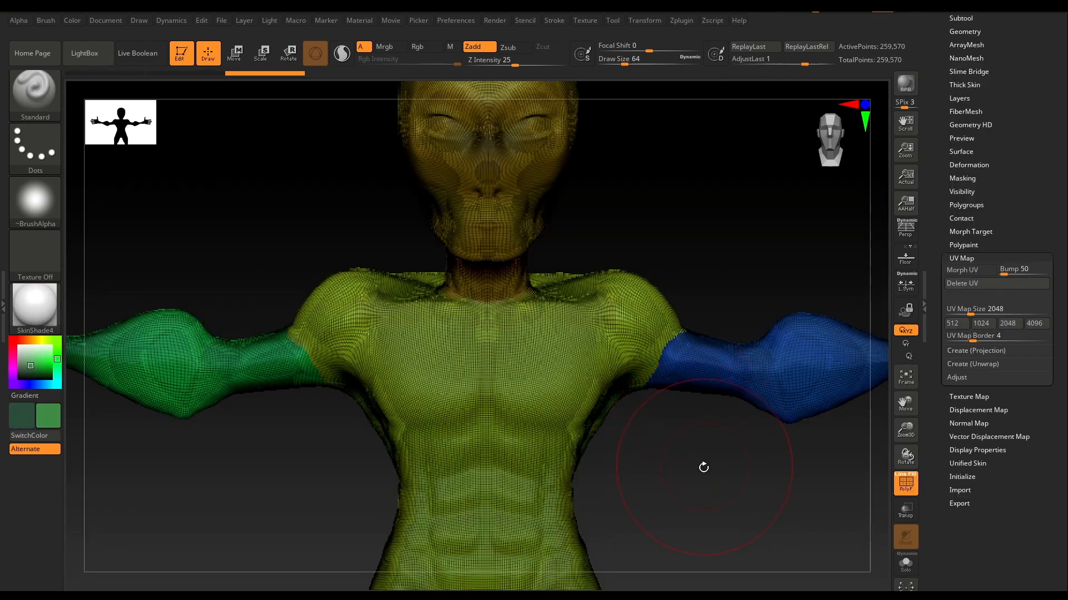
# - Inspect the polygroups and wireframe on the retopologized alien's torso, arm and hand
pyautogui.keyDown('alt'); pyautogui.moveTo(698, 474); pyautogui.dragTo(694, 291); pyautogui.keyUp('alt')
pyautogui.keyDown('alt'); pyautogui.moveTo(709, 345); pyautogui.dragTo(767, 309); pyautogui.keyUp('alt')
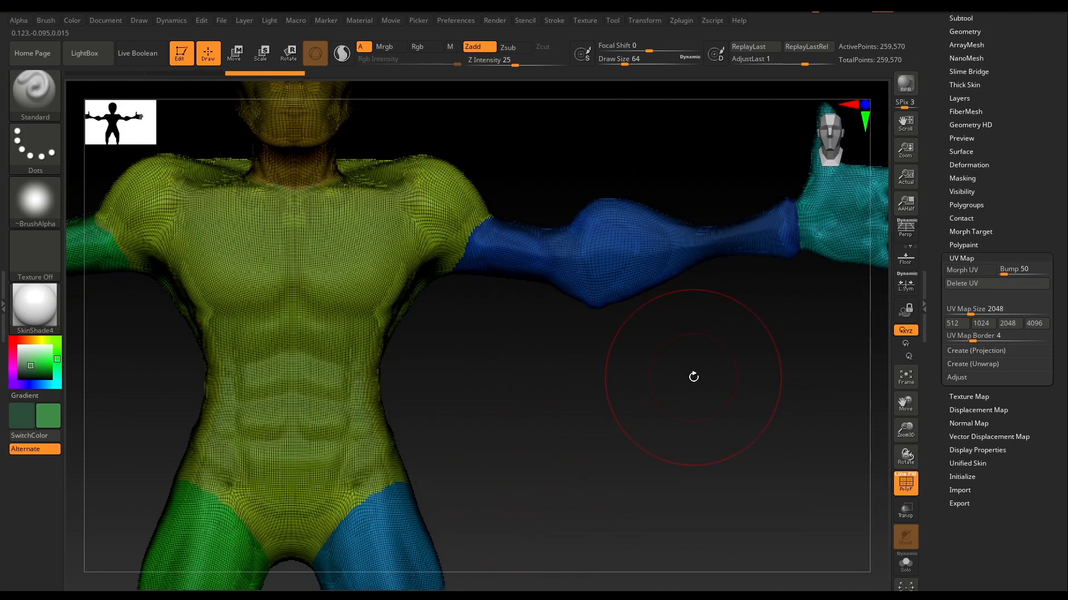
pyautogui.moveTo(674, 370); pyautogui.dragTo(585, 388)
pyautogui.keyDown('alt'); pyautogui.moveTo(493, 400); pyautogui.dragTo(617, 383); pyautogui.keyUp('alt')
pyautogui.keyDown('ctrl'); pyautogui.moveTo(693, 378); pyautogui.dragTo(742, 424, button='right'); pyautogui.keyUp('ctrl')
pyautogui.keyDown('alt'); pyautogui.moveTo(742, 424); pyautogui.dragTo(769, 378); pyautogui.keyUp('alt')
pyautogui.keyDown('ctrl'); pyautogui.moveTo(769, 378); pyautogui.dragTo(634, 425, button='right'); pyautogui.keyUp('ctrl')
pyautogui.keyDown('alt'); pyautogui.moveTo(634, 425); pyautogui.dragTo(625, 215); pyautogui.keyUp('alt')
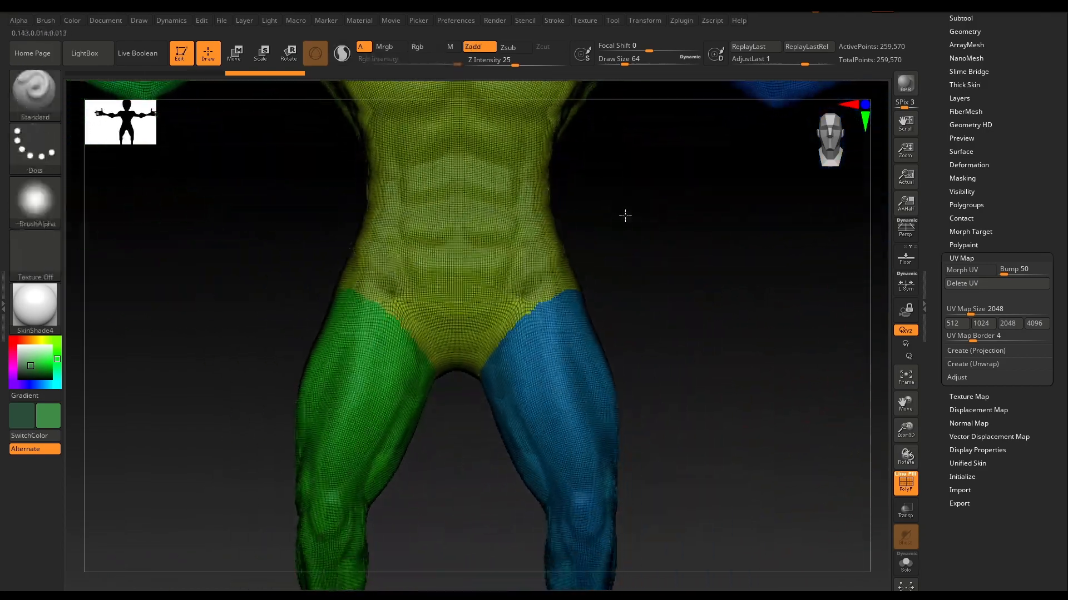
# - Check the polygroup boundaries between the alien's torso, thighs, lower legs and feet
pyautogui.keyDown('alt'); pyautogui.moveTo(666, 314); pyautogui.dragTo(669, 78); pyautogui.keyUp('alt')
pyautogui.keyDown('alt'); pyautogui.moveTo(722, 224); pyautogui.dragTo(717, 181); pyautogui.keyUp('alt')
pyautogui.keyDown('alt'); pyautogui.moveTo(676, 282); pyautogui.dragTo(674, 503); pyautogui.keyUp('alt')
pyautogui.keyDown('alt'); pyautogui.moveTo(691, 297); pyautogui.dragTo(681, 439); pyautogui.keyUp('alt')
pyautogui.keyDown('alt'); pyautogui.moveTo(638, 255); pyautogui.dragTo(525, 347); pyautogui.keyUp('alt')
pyautogui.keyDown('alt'); pyautogui.moveTo(613, 325); pyautogui.dragTo(743, 328); pyautogui.keyUp('alt')
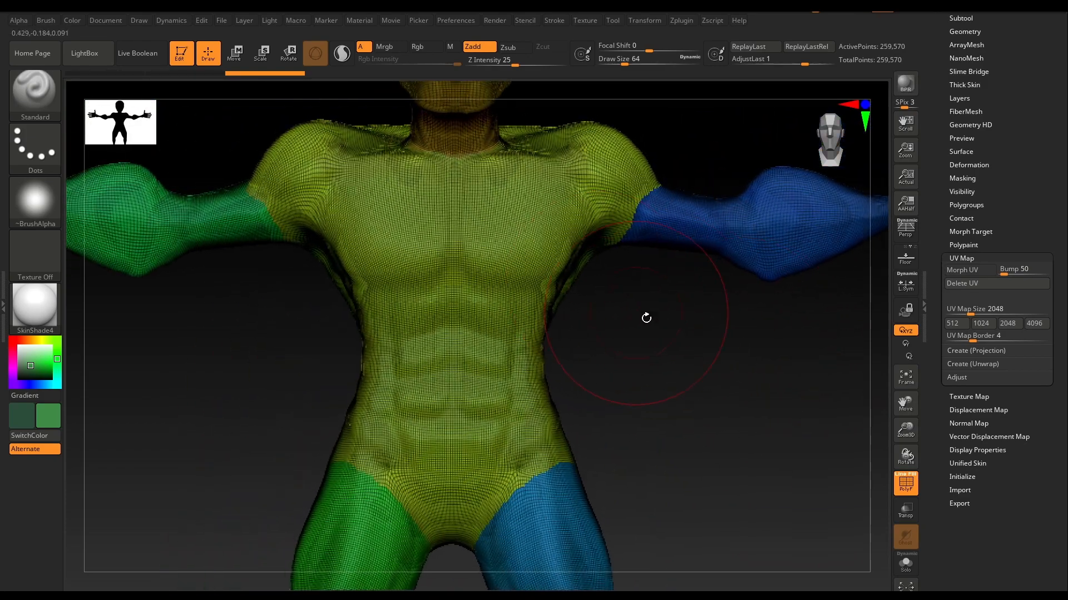
pyautogui.keyDown('alt'); pyautogui.moveTo(646, 317); pyautogui.dragTo(671, 269); pyautogui.keyUp('alt')
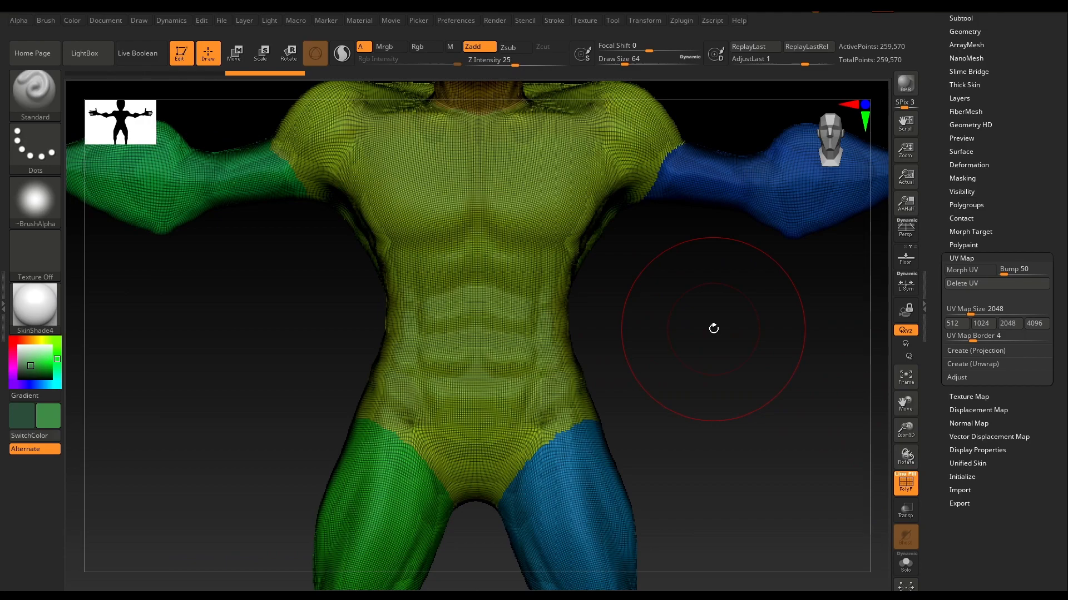
pyautogui.keyDown('alt'); pyautogui.moveTo(712, 331); pyautogui.dragTo(769, 233); pyautogui.keyUp('alt')
pyautogui.keyDown('ctrl'); pyautogui.moveTo(735, 258); pyautogui.dragTo(700, 284, button='right'); pyautogui.keyUp('ctrl')
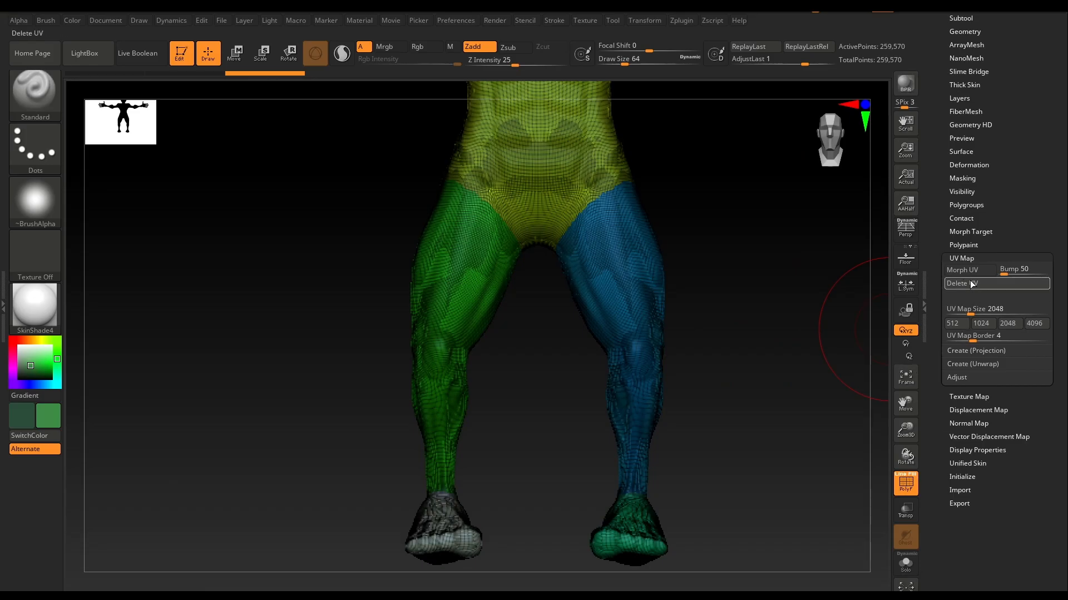
# - Flatten the alien mesh into its UV layout with Morph UV and show the UV Master unwrap options
pyautogui.click(954, 269)
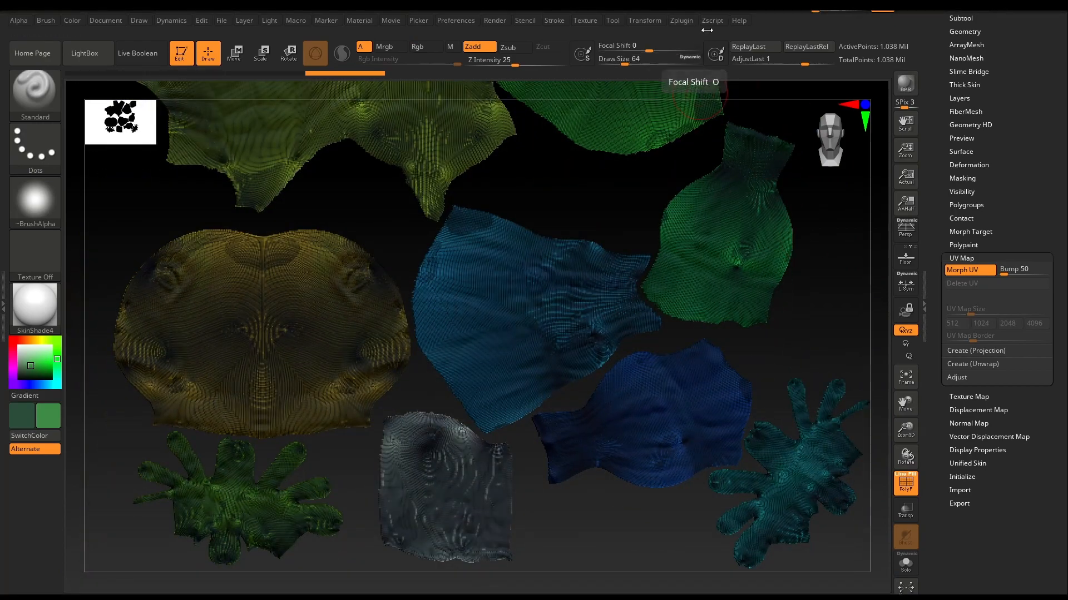
pyautogui.click(682, 20)
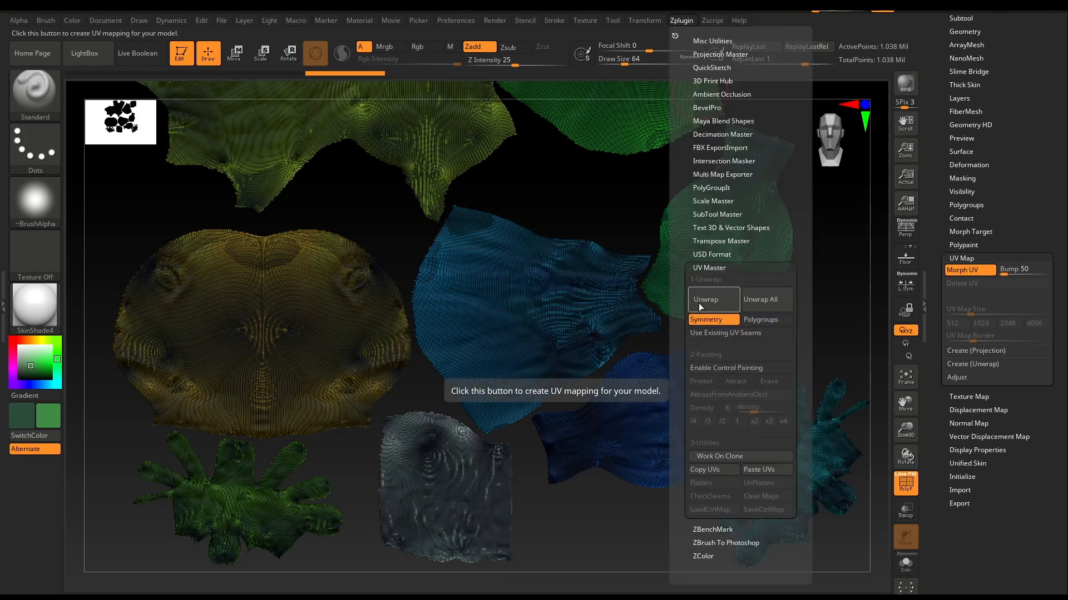
pyautogui.keyDown('alt'); pyautogui.moveTo(593, 179); pyautogui.dragTo(603, 223, button='right'); pyautogui.keyUp('alt')
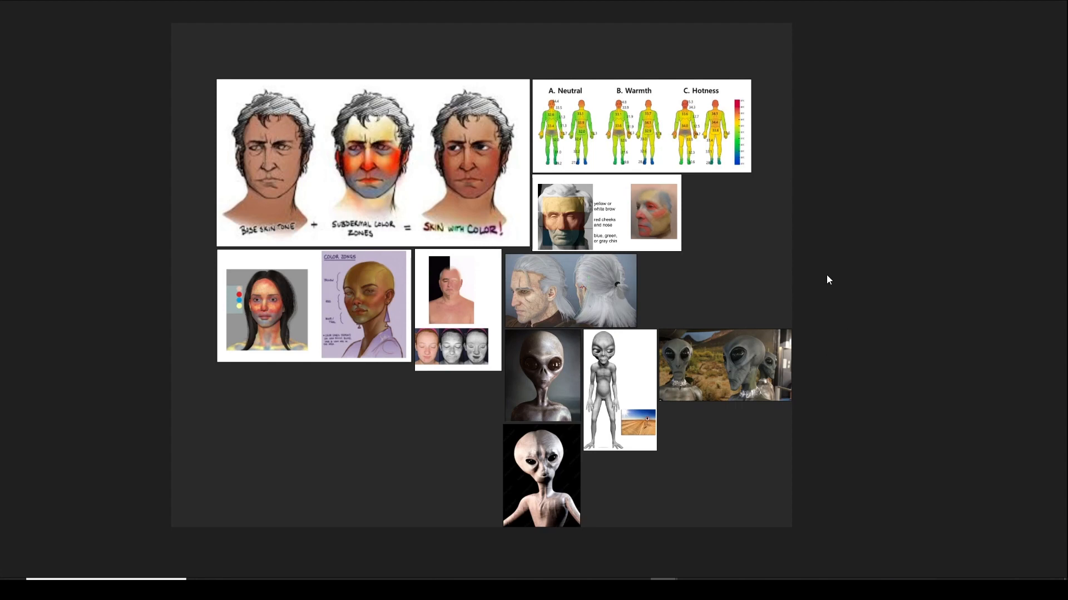
# - Study the reference board's facial skin color zones, body heat maps and grey alien images
pyautogui.scroll(-2, 669, 281)
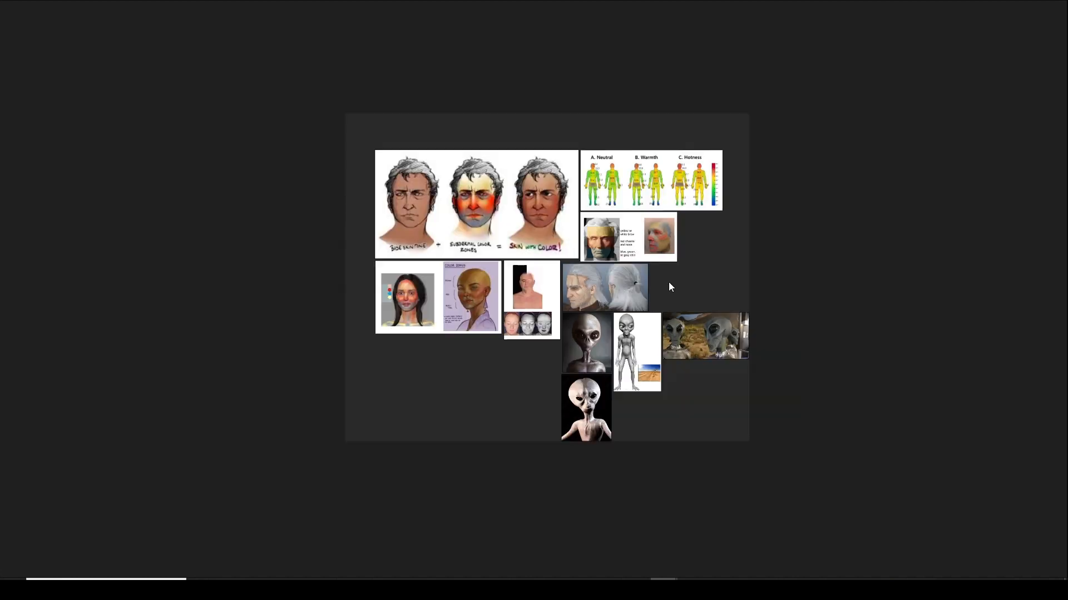
pyautogui.moveTo(695, 278); pyautogui.dragTo(689, 341, button='middle')
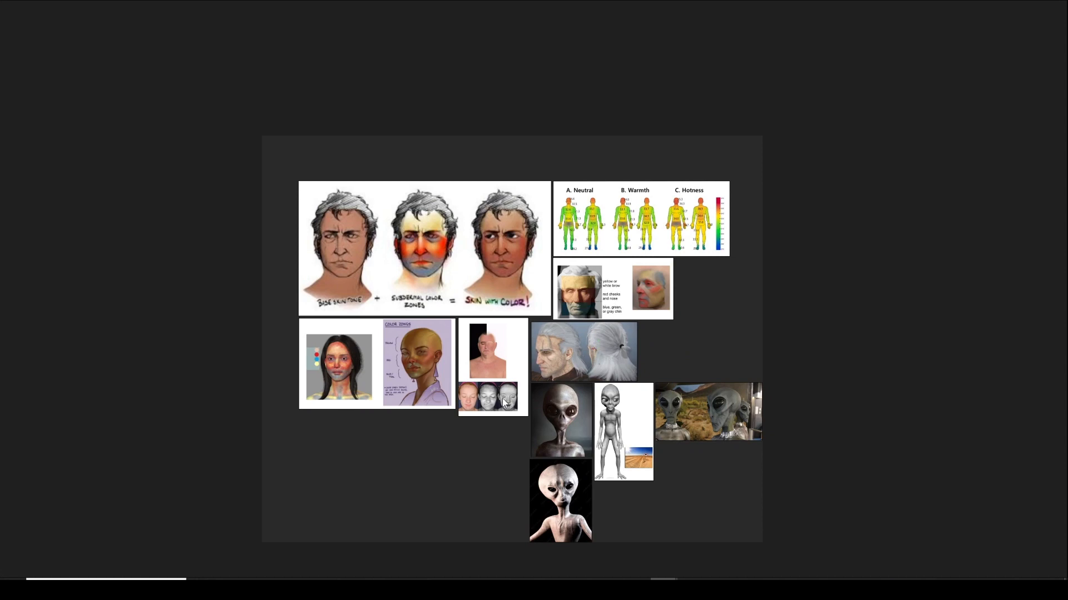
pyautogui.moveTo(294, 443); pyautogui.dragTo(240, 421, button='middle')
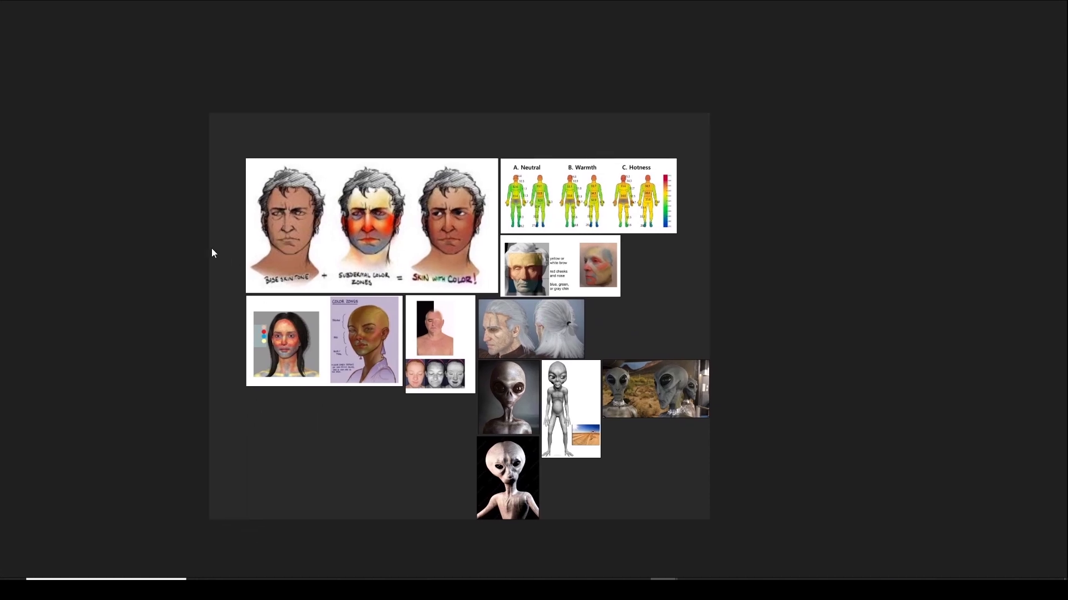
pyautogui.moveTo(632, 327); pyautogui.dragTo(493, 227, button='middle')
pyautogui.scroll(3, 551, 334)
pyautogui.moveTo(487, 377); pyautogui.dragTo(596, 369, button='middle')
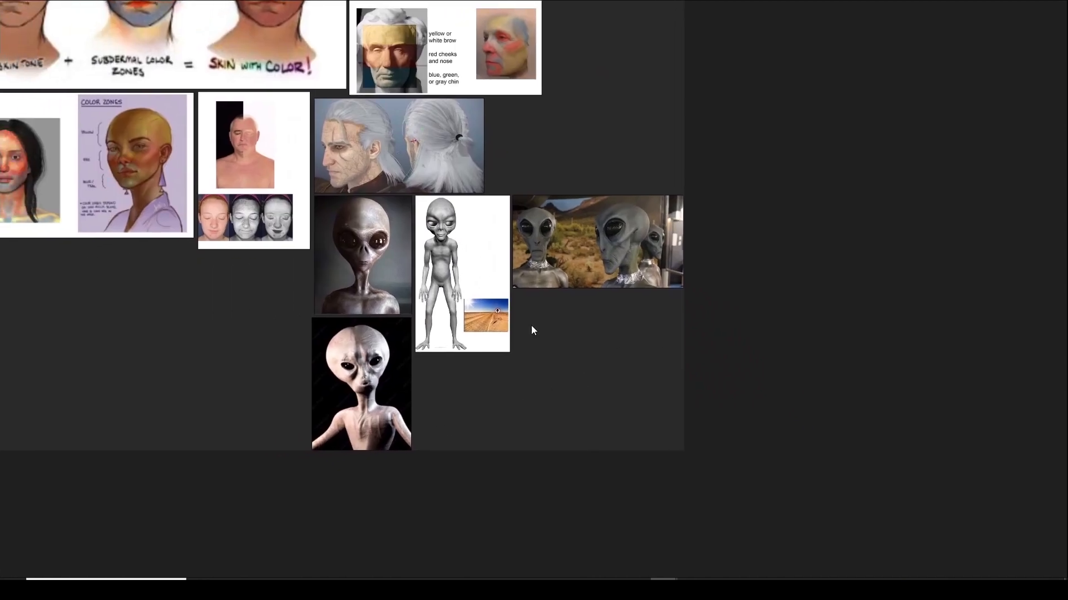
pyautogui.moveTo(575, 354); pyautogui.dragTo(593, 368, button='middle')
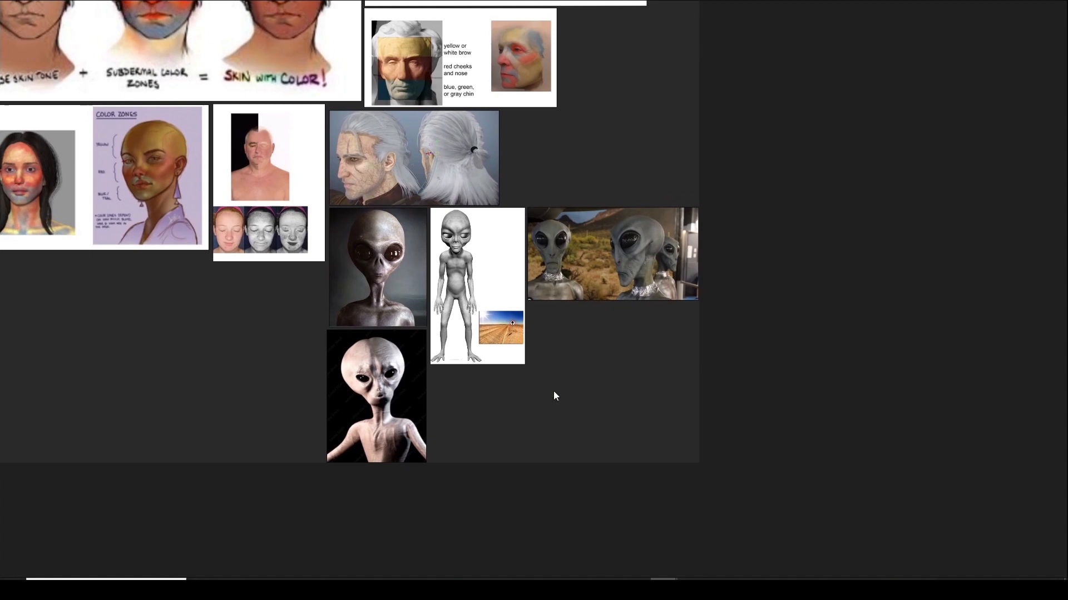
pyautogui.moveTo(554, 392); pyautogui.dragTo(583, 383, button='middle')
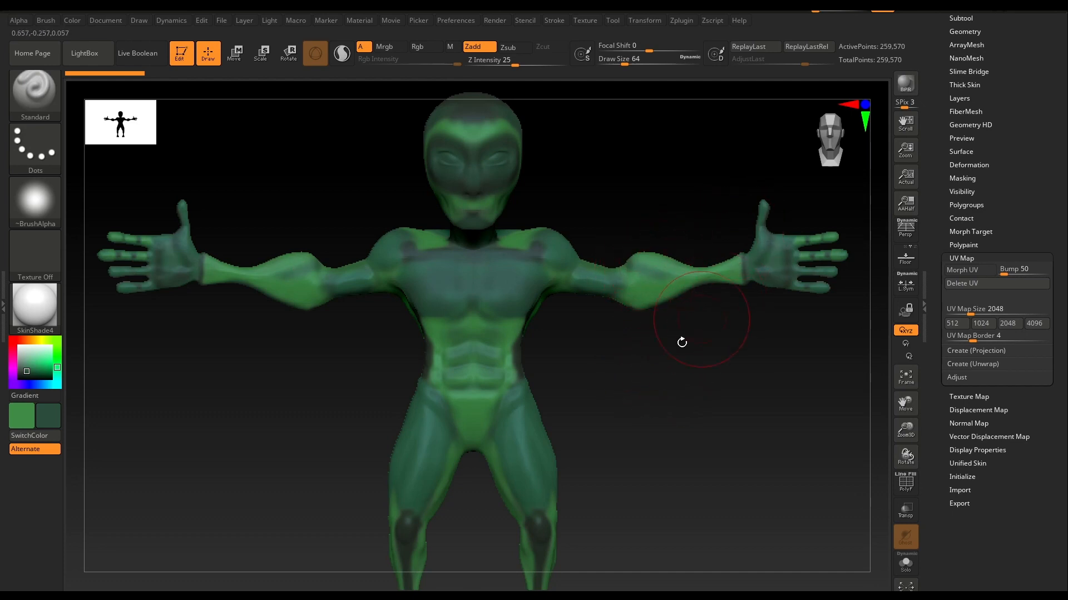
# - Examine the green polypainted alien's color zones from the front and back, including the face, arms, torso and legs
pyautogui.keyDown('alt'); pyautogui.moveTo(699, 367); pyautogui.dragTo(678, 369); pyautogui.keyUp('alt')
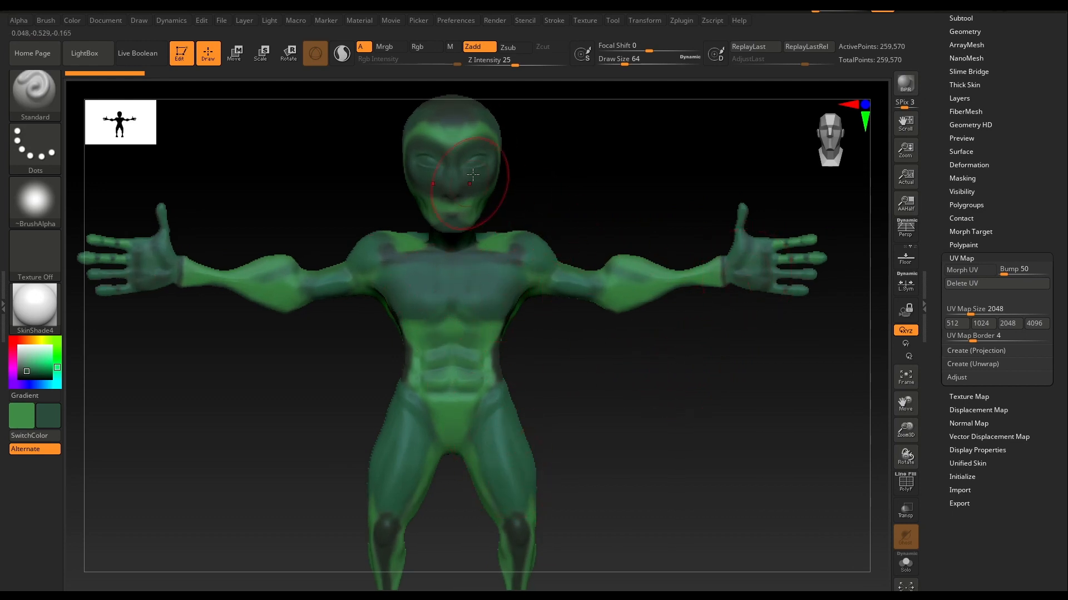
pyautogui.moveTo(235, 354); pyautogui.dragTo(487, 293)
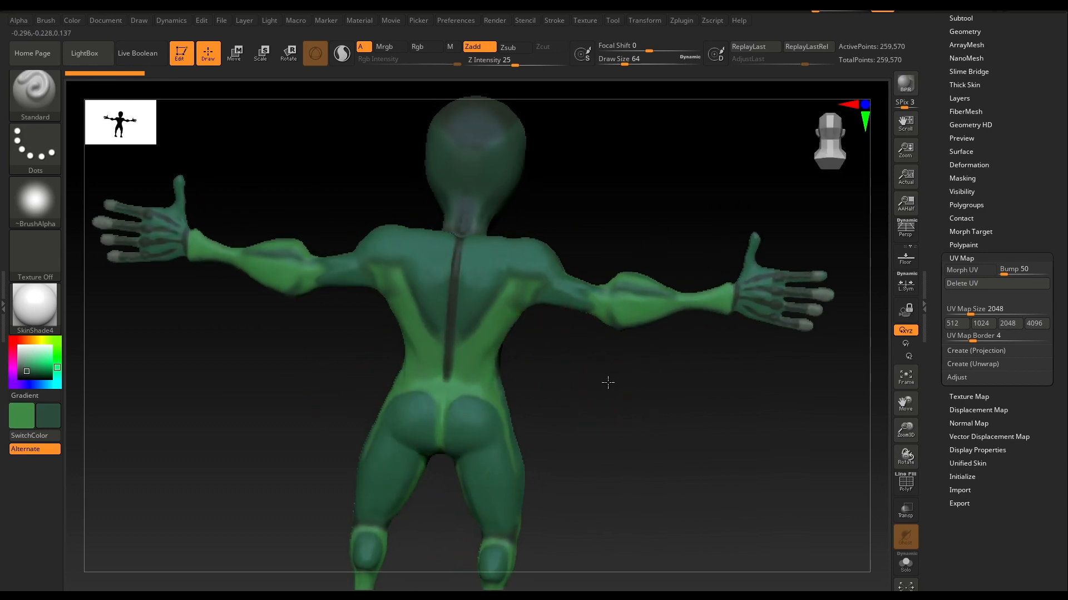
pyautogui.moveTo(608, 382); pyautogui.dragTo(458, 360)
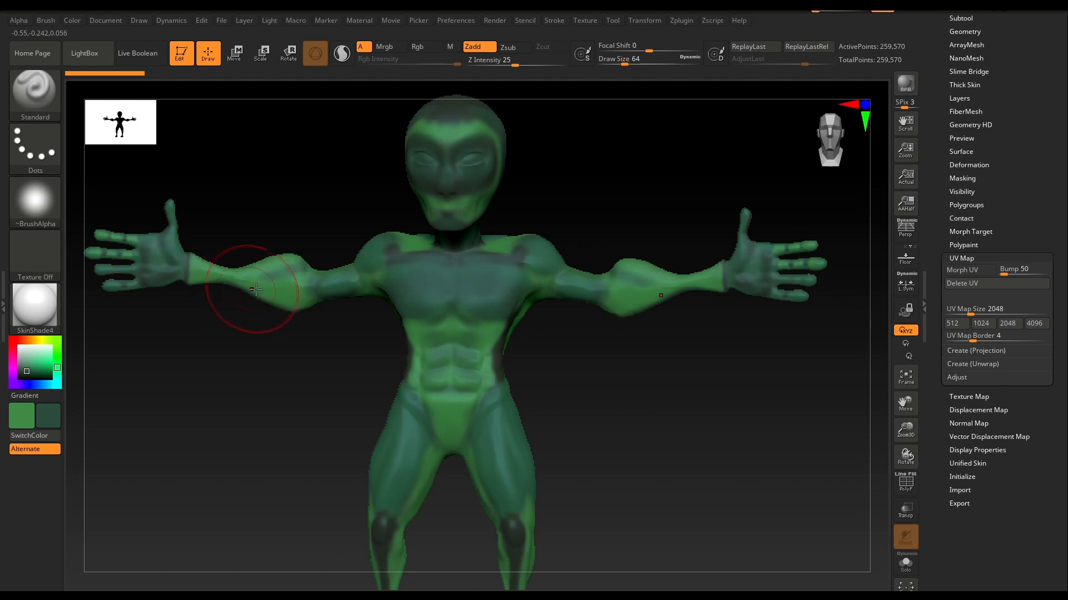
pyautogui.keyDown('alt'); pyautogui.moveTo(646, 441); pyautogui.dragTo(501, 238); pyautogui.keyUp('alt')
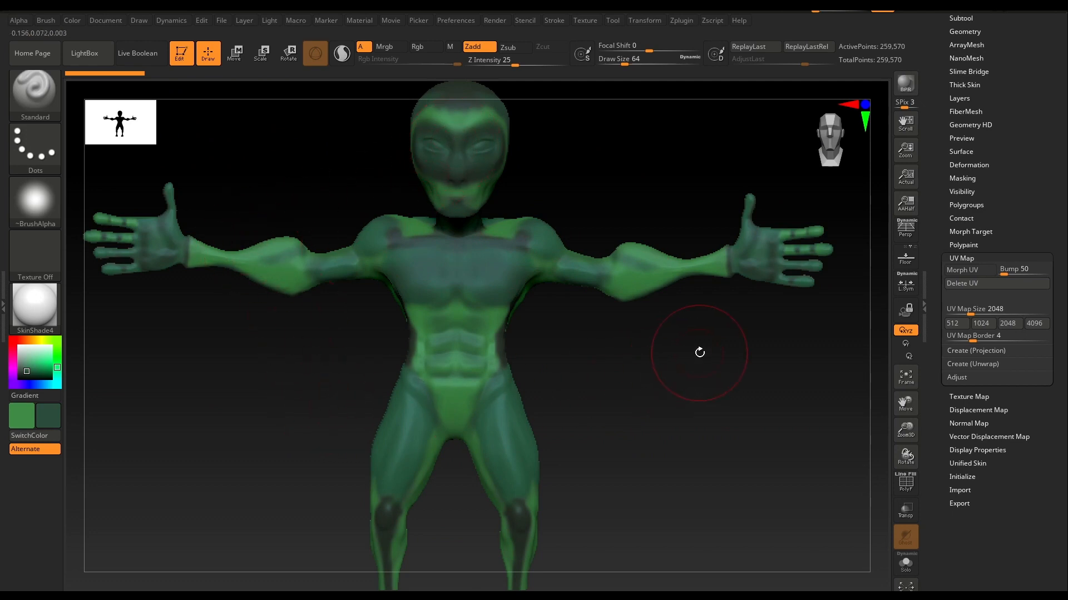
pyautogui.moveTo(638, 417); pyautogui.dragTo(612, 329)
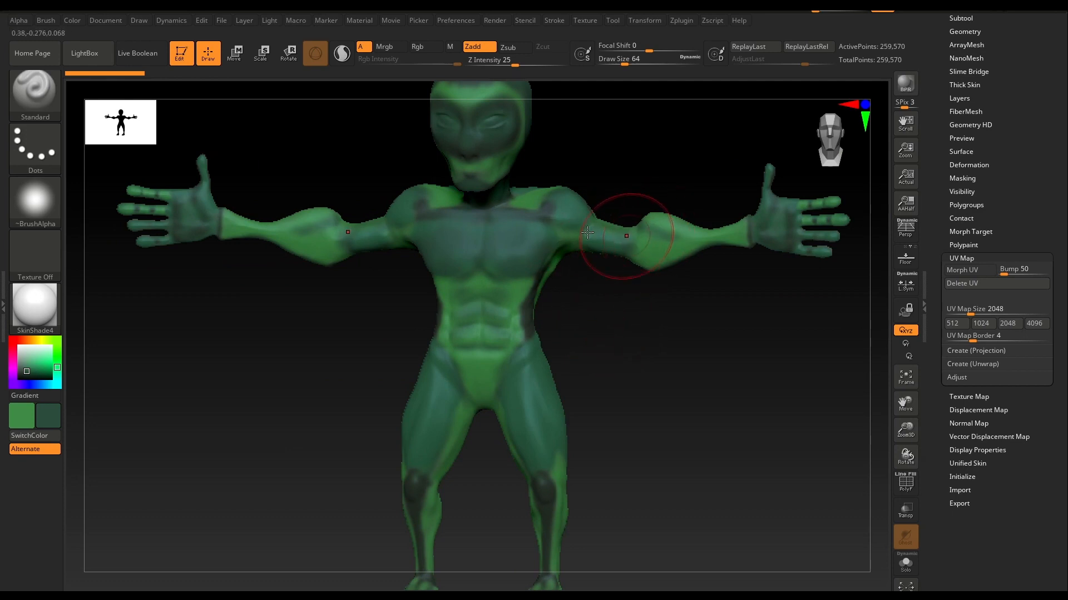
pyautogui.moveTo(369, 312)
pyautogui.mouseDown()
pyautogui.moveTo(386, 317)
pyautogui.moveTo(372, 317)
pyautogui.mouseUp()
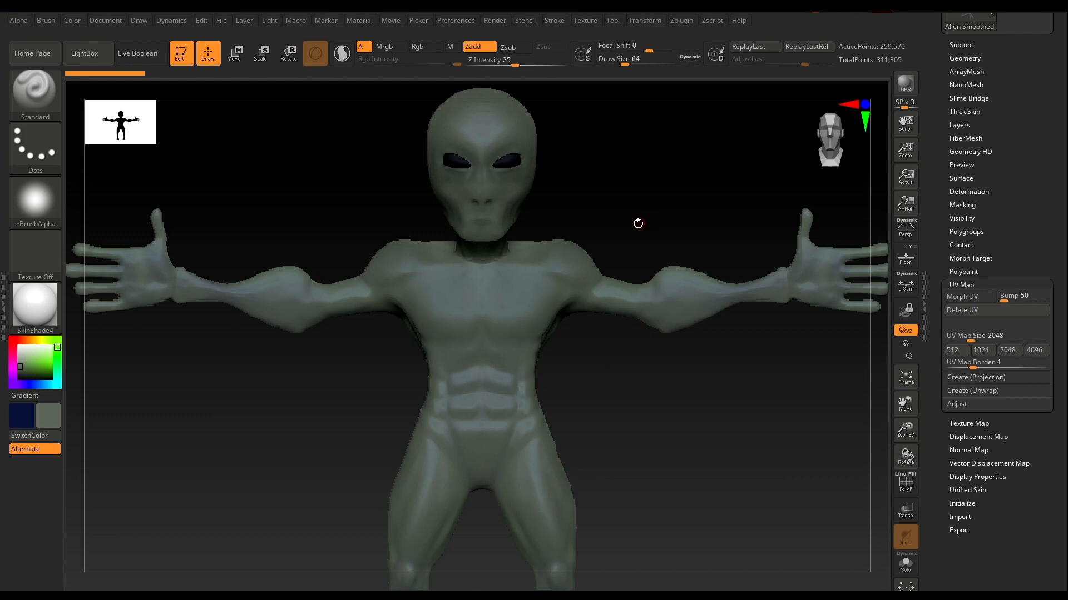
# - Display the RGB values of the alien's gray-green base color and compare the painted body from the front and back
pyautogui.moveTo(625, 226); pyautogui.dragTo(623, 209)
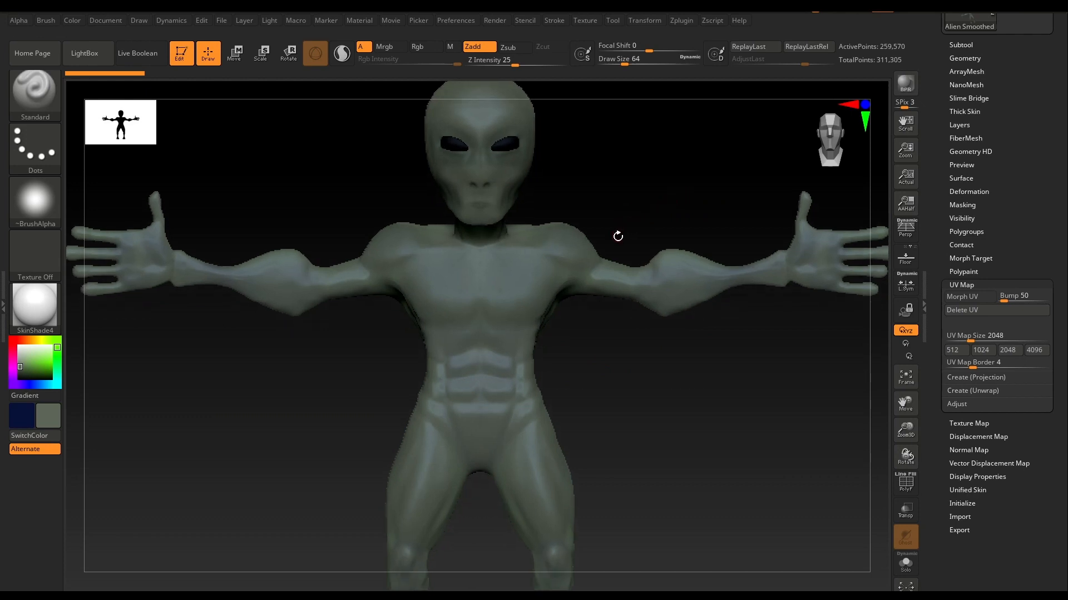
pyautogui.click(73, 22)
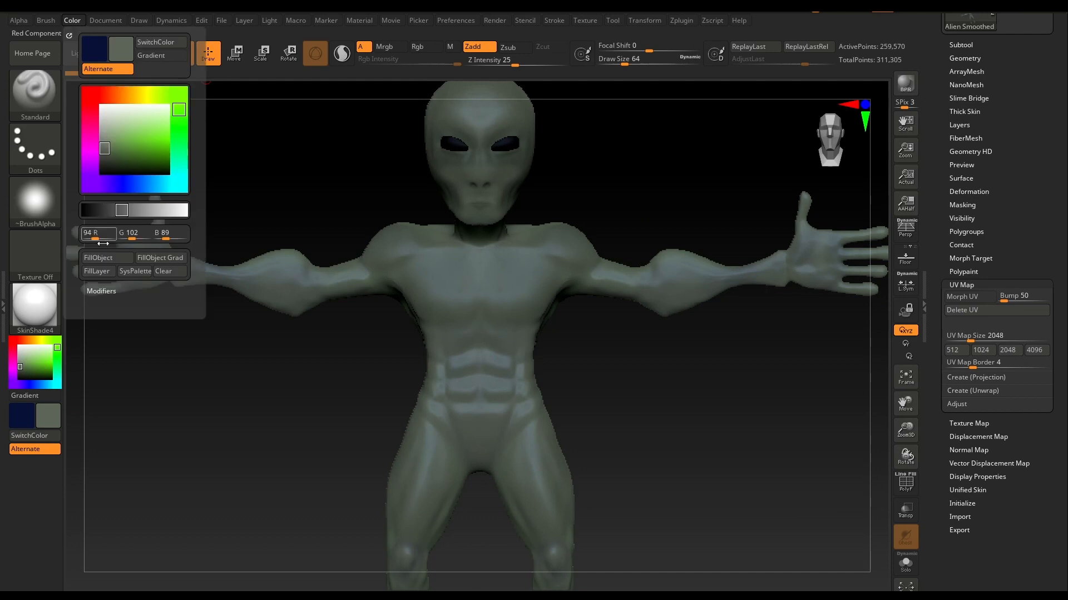
pyautogui.moveTo(290, 202); pyautogui.dragTo(407, 191)
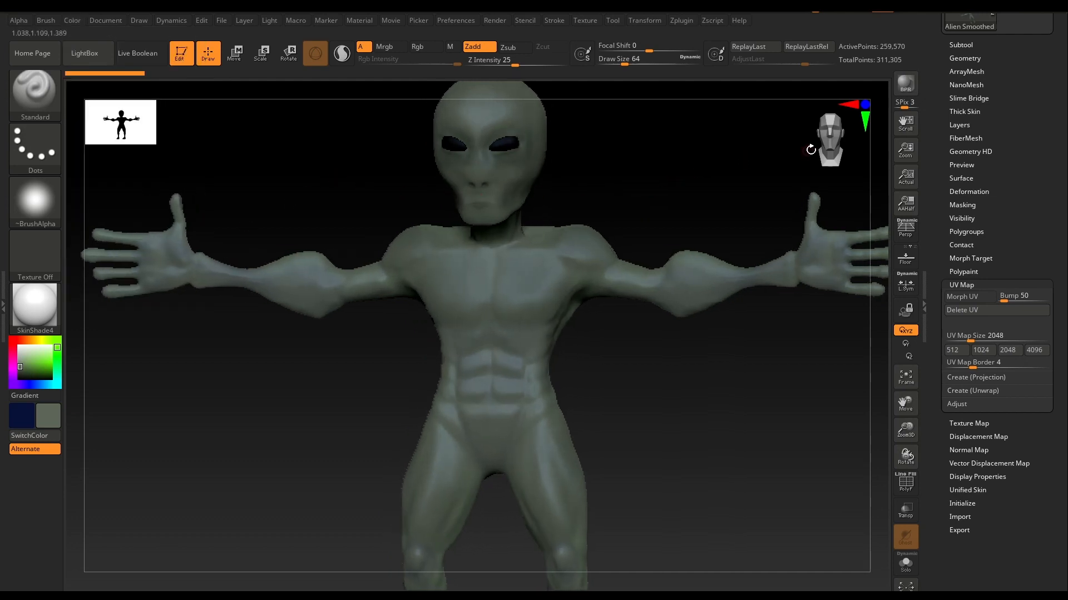
pyautogui.click(830, 139)
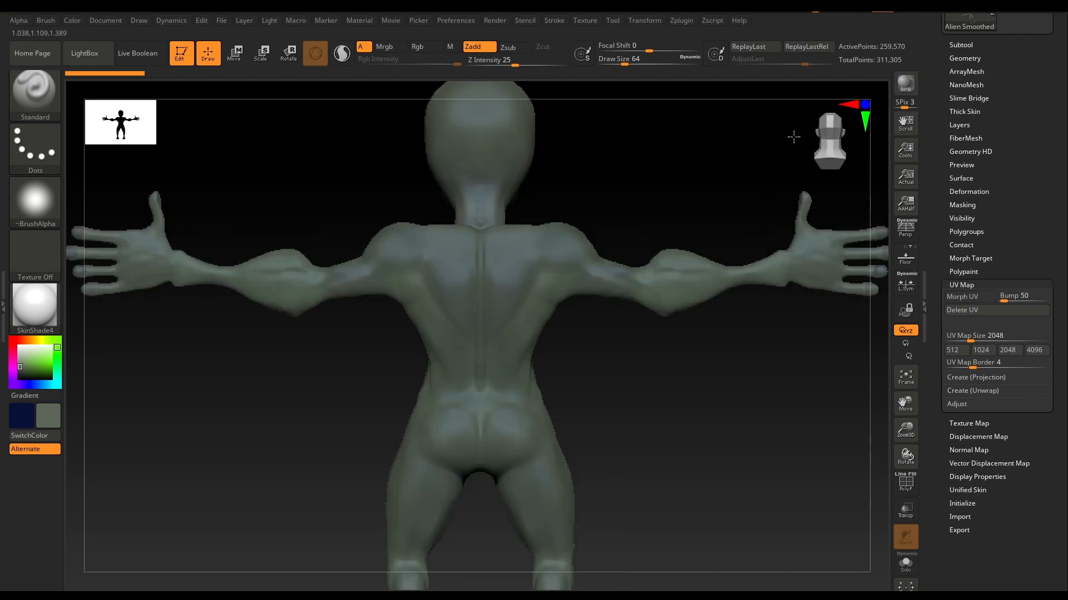
pyautogui.moveTo(712, 170); pyautogui.dragTo(687, 158)
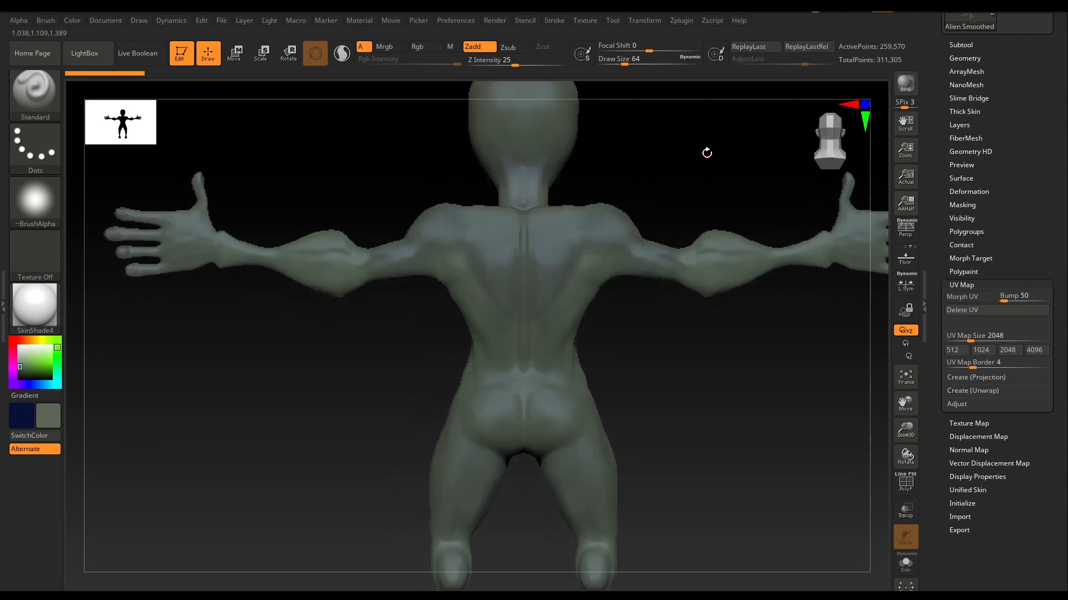
pyautogui.click(839, 144)
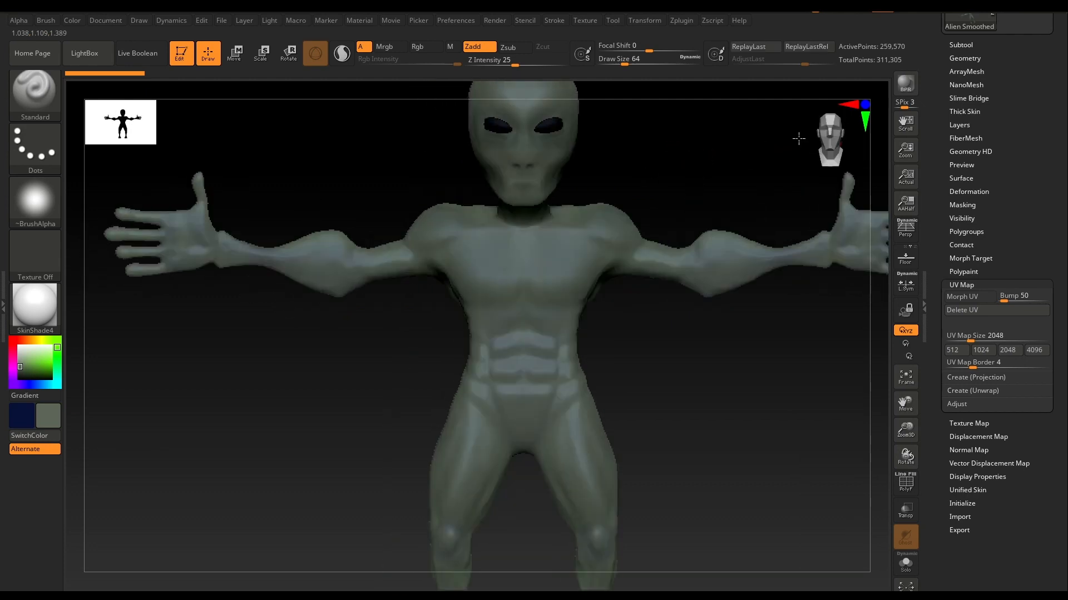
# - Inspect the painted color transitions on the alien's face, neck, shoulders, chest and abdomen up close, and on the back
pyautogui.keyDown('alt'); pyautogui.moveTo(677, 137); pyautogui.dragTo(558, 191); pyautogui.keyUp('alt')
pyautogui.keyDown('ctrl'); pyautogui.moveTo(557, 191); pyautogui.dragTo(711, 202, button='right'); pyautogui.keyUp('ctrl')
pyautogui.moveTo(711, 202)
pyautogui.mouseDown()
pyautogui.moveTo(639, 226)
pyautogui.moveTo(579, 202)
pyautogui.mouseUp()
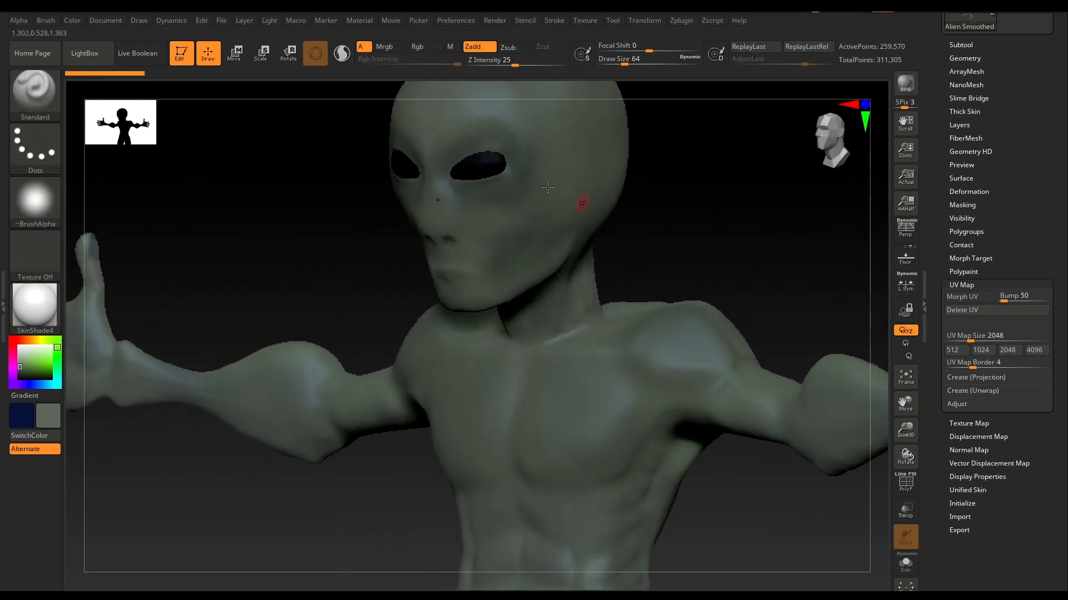
pyautogui.moveTo(674, 231)
pyautogui.mouseDown()
pyautogui.moveTo(699, 251)
pyautogui.moveTo(699, 274)
pyautogui.moveTo(727, 136)
pyautogui.mouseUp()
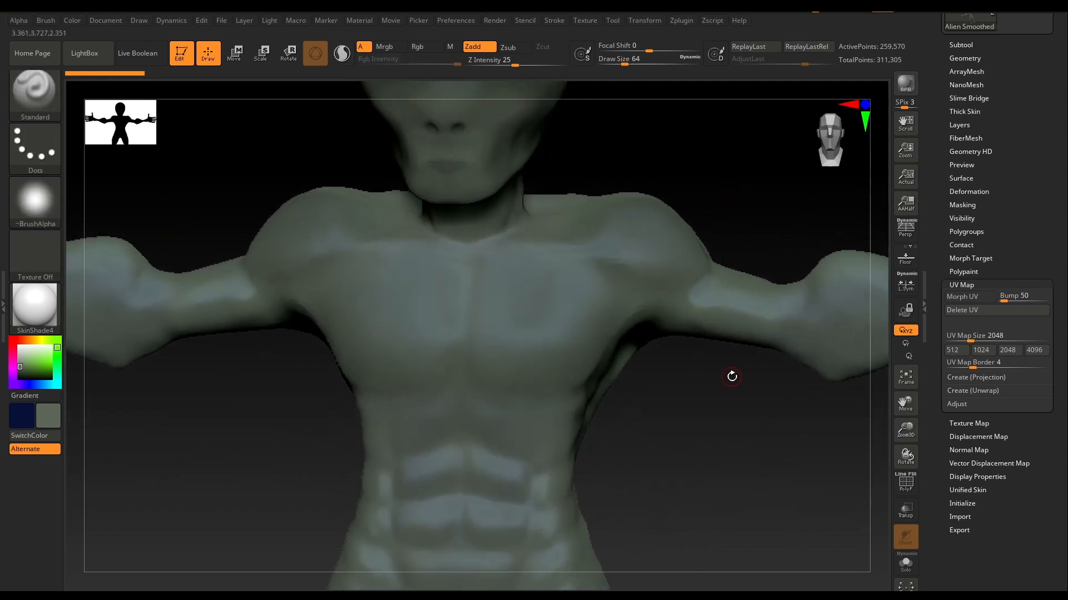
pyautogui.keyDown('alt'); pyautogui.moveTo(731, 376); pyautogui.dragTo(673, 302); pyautogui.keyUp('alt')
pyautogui.keyDown('alt'); pyautogui.moveTo(690, 142); pyautogui.dragTo(478, 209); pyautogui.keyUp('alt')
pyautogui.keyDown('alt'); pyautogui.moveTo(634, 173); pyautogui.dragTo(662, 160); pyautogui.keyUp('alt')
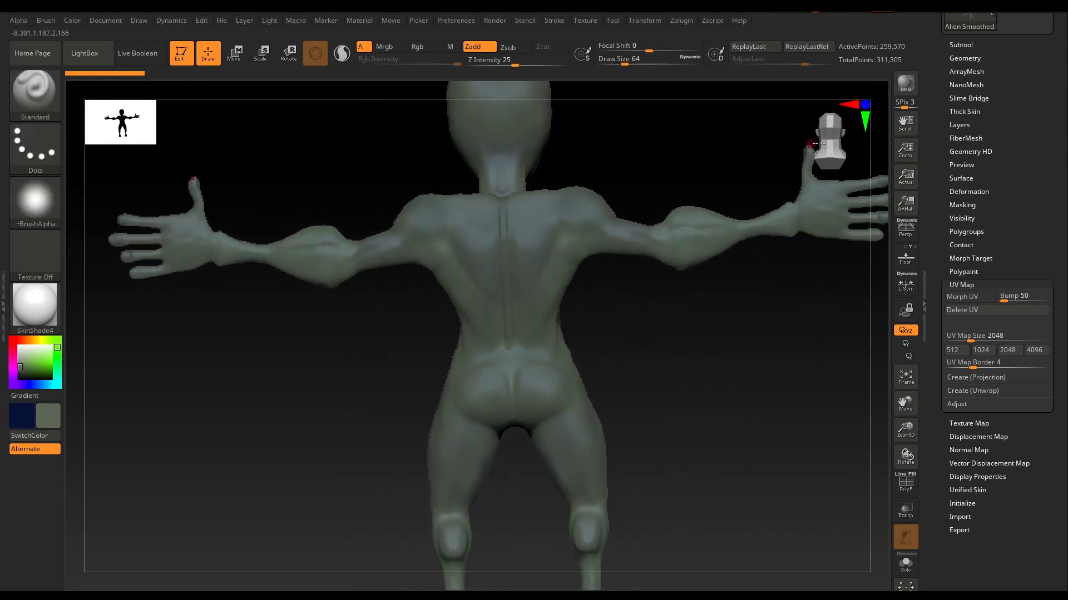
pyautogui.click(829, 141)
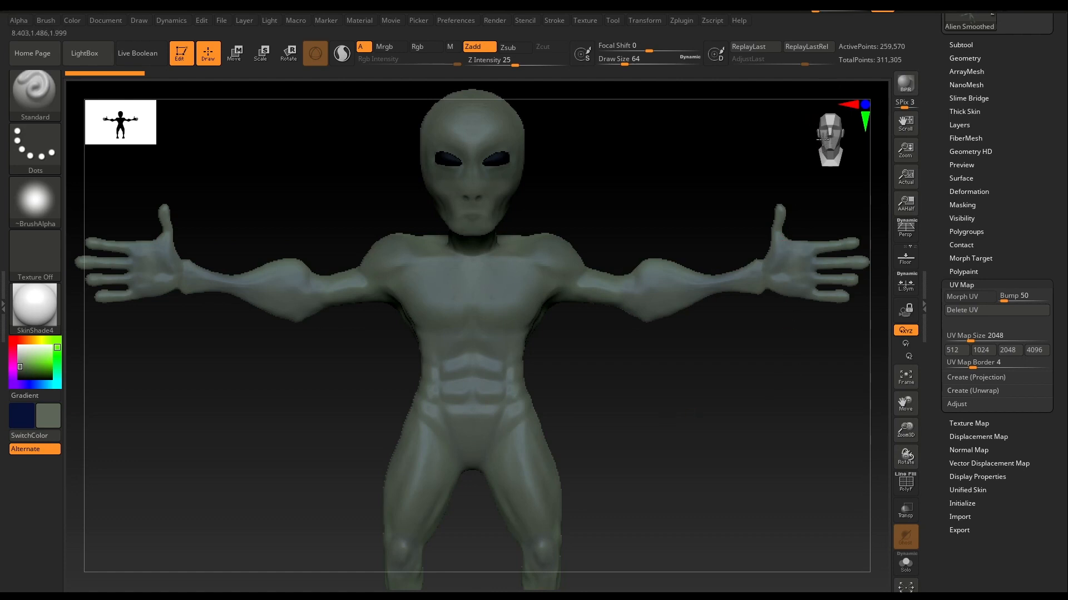
pyautogui.moveTo(823, 140); pyautogui.dragTo(763, 141)
pyautogui.moveTo(717, 174); pyautogui.dragTo(679, 250)
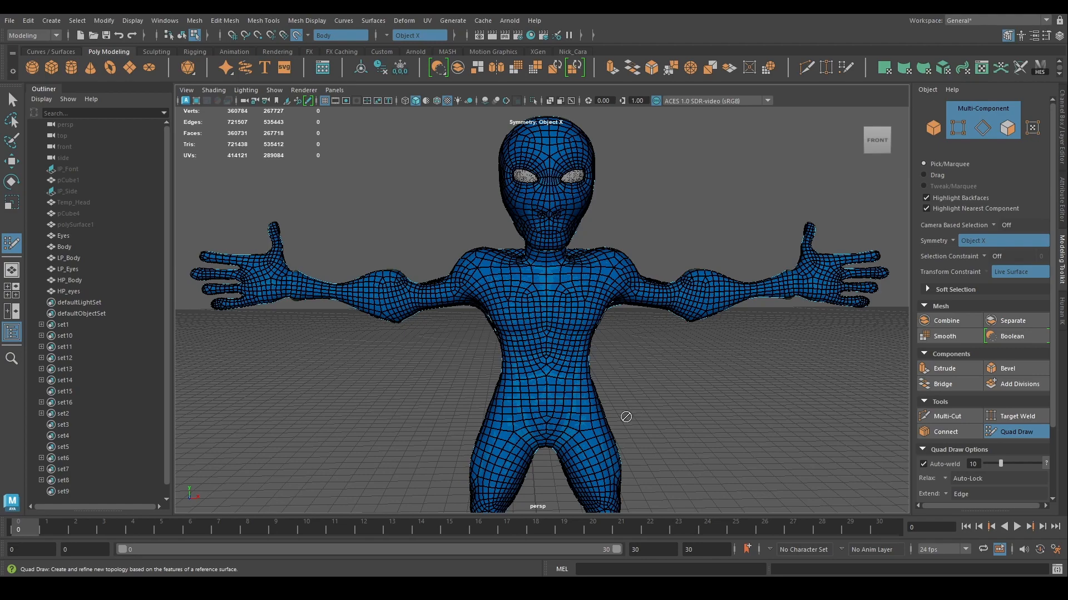
# - Switch to Maya and examine the alien Body mesh's retopology wireframe from the front, side and back
pyautogui.keyDown('alt'); pyautogui.moveTo(671, 343); pyautogui.dragTo(643, 379); pyautogui.keyUp('alt')
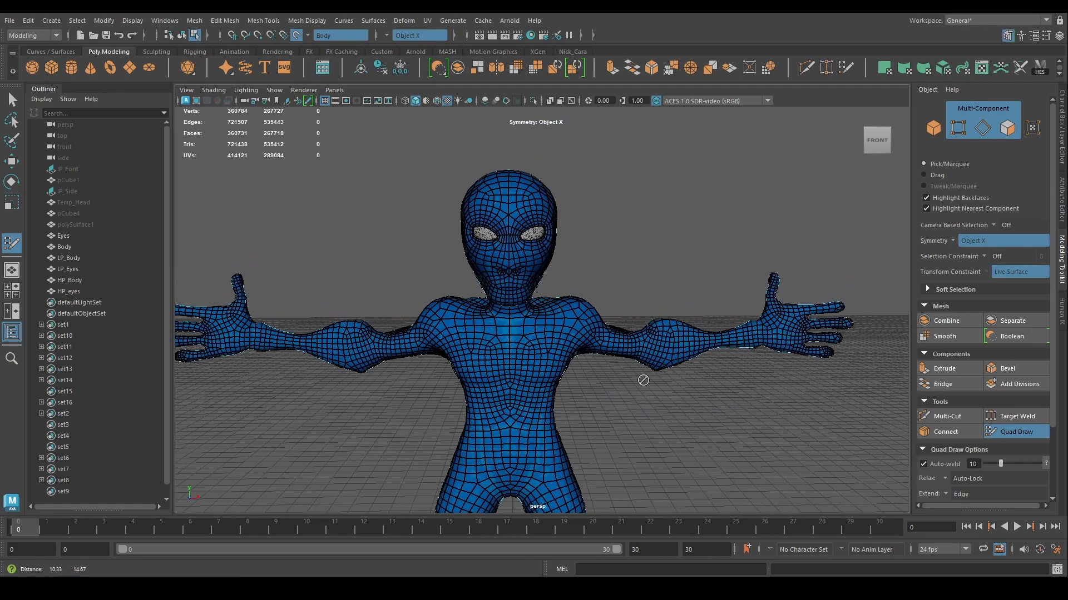
pyautogui.scroll(3, 643, 372)
pyautogui.keyDown('alt'); pyautogui.moveTo(648, 282); pyautogui.dragTo(640, 312, button='middle'); pyautogui.keyUp('alt')
pyautogui.keyDown('alt'); pyautogui.moveTo(640, 312); pyautogui.dragTo(585, 320); pyautogui.keyUp('alt')
pyautogui.keyDown('alt'); pyautogui.moveTo(674, 331); pyautogui.dragTo(665, 221, button='middle'); pyautogui.keyUp('alt')
pyautogui.keyDown('alt'); pyautogui.moveTo(643, 281); pyautogui.dragTo(462, 319); pyautogui.keyUp('alt')
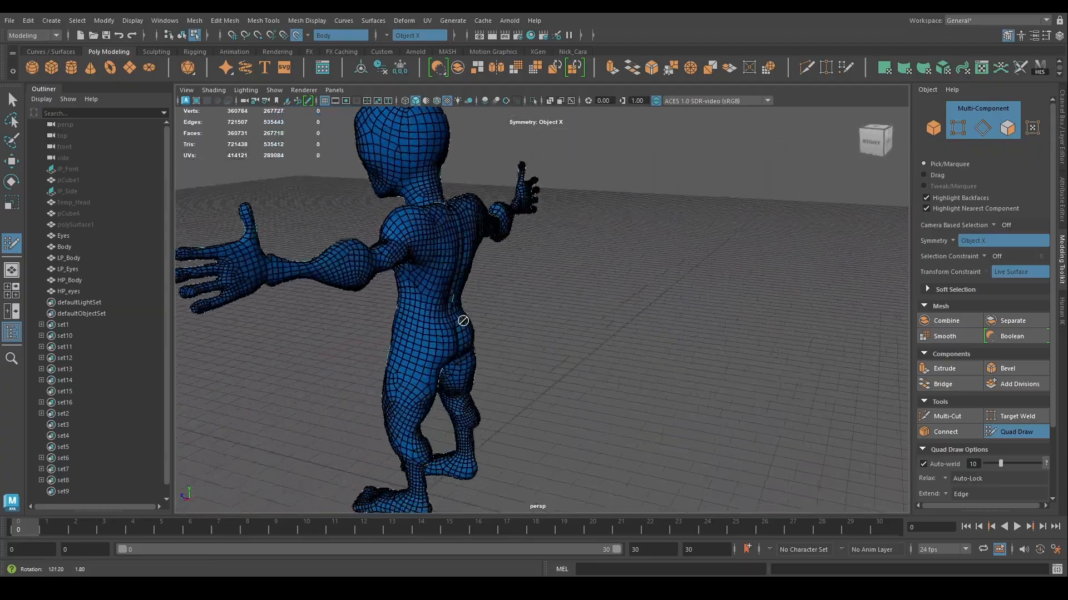
pyautogui.keyDown('alt'); pyautogui.moveTo(462, 319); pyautogui.dragTo(539, 326, button='middle'); pyautogui.keyUp('alt')
pyautogui.scroll(3, 539, 326)
pyautogui.keyDown('alt'); pyautogui.moveTo(539, 326); pyautogui.dragTo(451, 326); pyautogui.keyUp('alt')
pyautogui.scroll(2, 662, 326)
pyautogui.keyDown('alt'); pyautogui.moveTo(667, 326); pyautogui.dragTo(599, 325, button='middle'); pyautogui.keyUp('alt')
pyautogui.keyDown('alt'); pyautogui.moveTo(599, 325); pyautogui.dragTo(460, 269); pyautogui.keyUp('alt')
pyautogui.keyDown('alt'); pyautogui.moveTo(460, 269); pyautogui.dragTo(481, 231, button='middle'); pyautogui.keyUp('alt')
pyautogui.keyDown('alt'); pyautogui.moveTo(481, 230); pyautogui.dragTo(476, 272); pyautogui.keyUp('alt')
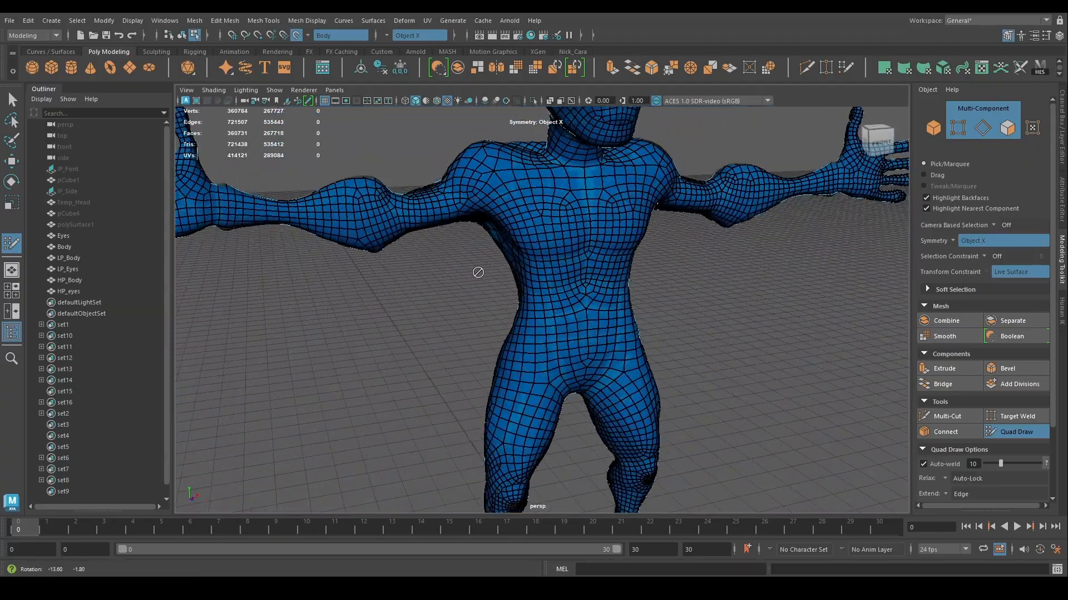
# - Examine the retopologized edge loops on the alien's head, around the eyes and mouth, and down to the neck
pyautogui.keyDown('alt'); pyautogui.moveTo(476, 272); pyautogui.dragTo(445, 239, button='middle'); pyautogui.keyUp('alt')
pyautogui.keyDown('alt'); pyautogui.moveTo(445, 238); pyautogui.dragTo(472, 238); pyautogui.keyUp('alt')
pyautogui.keyDown('alt'); pyautogui.moveTo(472, 238); pyautogui.dragTo(458, 144, button='middle'); pyautogui.keyUp('alt')
pyautogui.keyDown('alt'); pyautogui.moveTo(513, 222); pyautogui.dragTo(581, 429, button='middle'); pyautogui.keyUp('alt')
pyautogui.keyDown('alt'); pyautogui.moveTo(563, 264); pyautogui.dragTo(559, 409, button='middle'); pyautogui.keyUp('alt')
pyautogui.keyDown('alt'); pyautogui.moveTo(559, 409); pyautogui.dragTo(488, 286, button='right'); pyautogui.keyUp('alt')
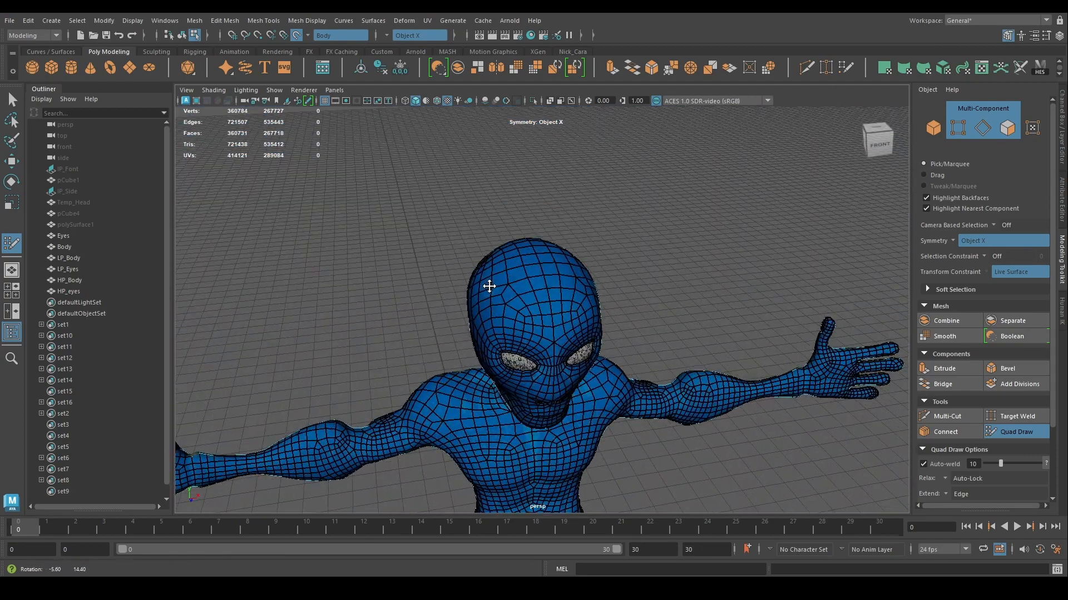
pyautogui.keyDown('alt'); pyautogui.moveTo(489, 285); pyautogui.dragTo(493, 269); pyautogui.keyUp('alt')
pyautogui.keyDown('alt'); pyautogui.moveTo(493, 269); pyautogui.dragTo(532, 239, button='right'); pyautogui.keyUp('alt')
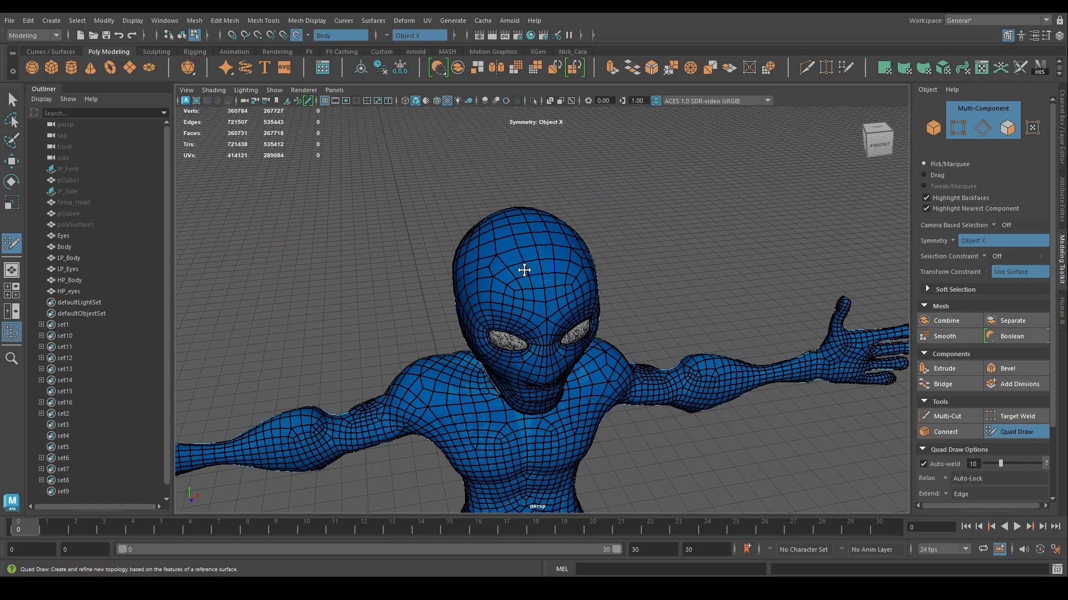
pyautogui.keyDown('alt'); pyautogui.moveTo(512, 278); pyautogui.dragTo(430, 221); pyautogui.keyUp('alt')
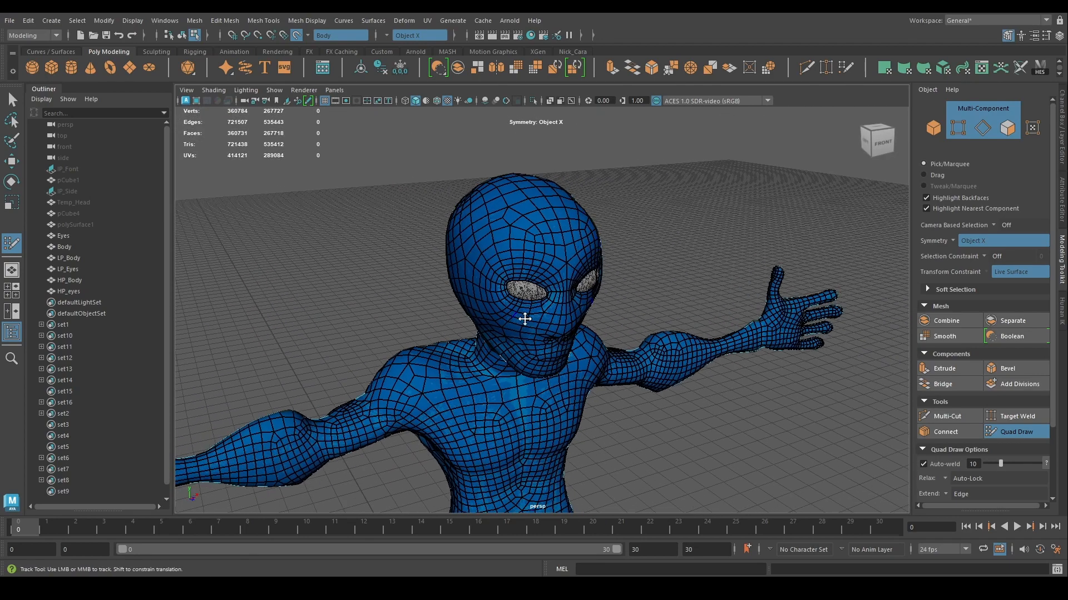
pyautogui.keyDown('alt'); pyautogui.moveTo(513, 316); pyautogui.dragTo(524, 340); pyautogui.keyUp('alt')
pyautogui.keyDown('alt'); pyautogui.moveTo(419, 196); pyautogui.dragTo(424, 281); pyautogui.keyUp('alt')
pyautogui.keyDown('alt'); pyautogui.moveTo(424, 281); pyautogui.dragTo(468, 226, button='middle'); pyautogui.keyUp('alt')
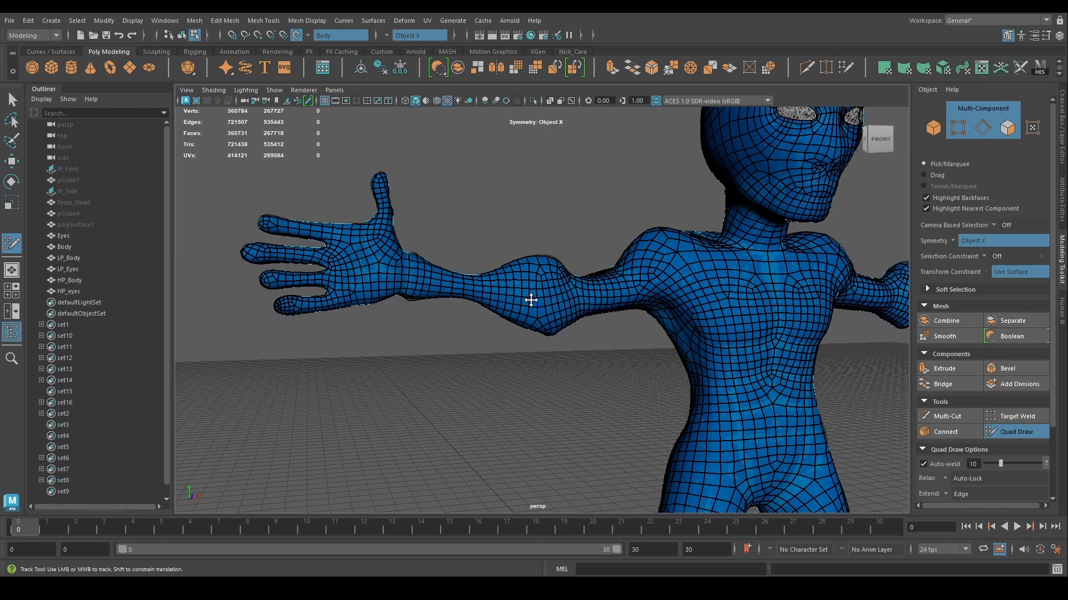
# - Inspect the quad flow across the alien's arm, shoulders, chest, abdomen and hips from several angles
pyautogui.keyDown('alt'); pyautogui.moveTo(531, 300); pyautogui.dragTo(409, 203, button='middle'); pyautogui.keyUp('alt')
pyautogui.keyDown('alt'); pyautogui.moveTo(507, 238); pyautogui.dragTo(481, 248); pyautogui.keyUp('alt')
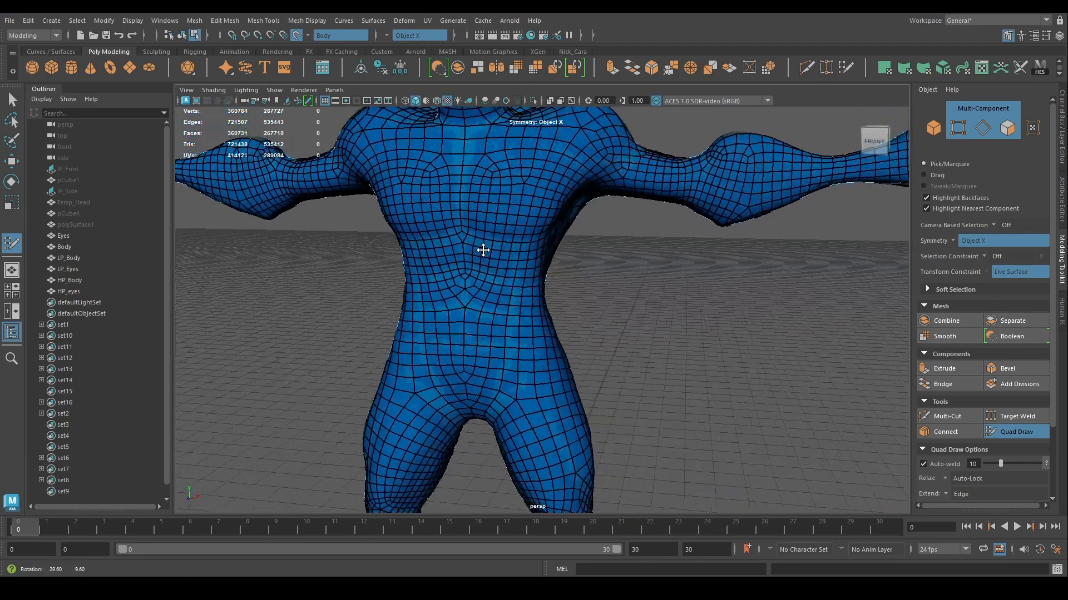
pyautogui.keyDown('alt'); pyautogui.moveTo(459, 323); pyautogui.dragTo(508, 304, button='middle'); pyautogui.keyUp('alt')
pyautogui.keyDown('alt'); pyautogui.moveTo(508, 281); pyautogui.dragTo(494, 320); pyautogui.keyUp('alt')
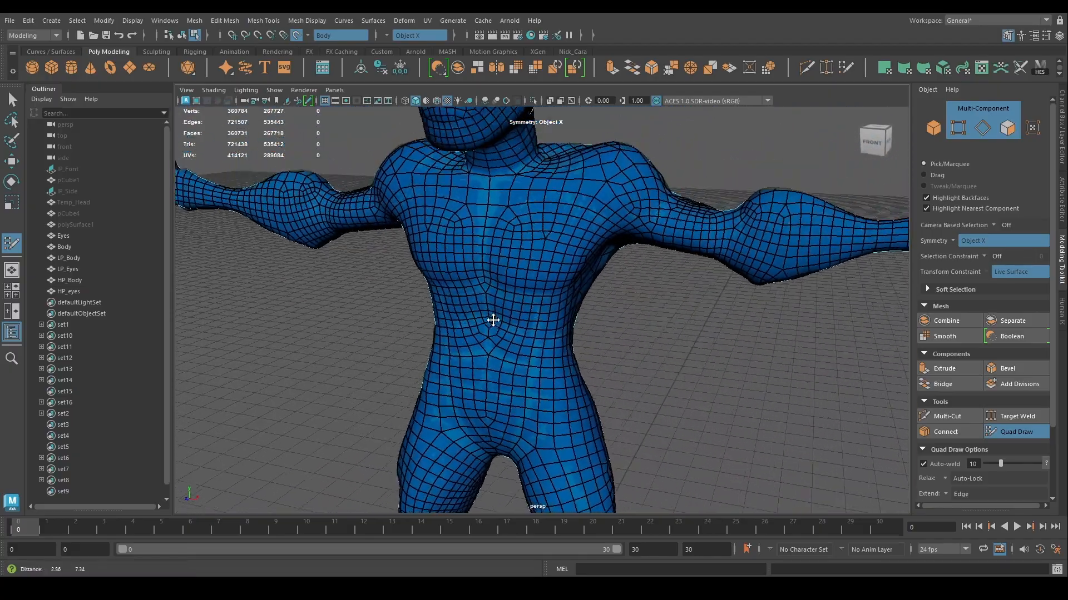
pyautogui.keyDown('alt'); pyautogui.moveTo(476, 270); pyautogui.dragTo(495, 329, button='middle'); pyautogui.keyUp('alt')
pyautogui.keyDown('alt'); pyautogui.moveTo(495, 329); pyautogui.dragTo(404, 309); pyautogui.keyUp('alt')
pyautogui.keyDown('alt'); pyautogui.moveTo(404, 309); pyautogui.dragTo(460, 329, button='middle'); pyautogui.keyUp('alt')
pyautogui.keyDown('alt'); pyautogui.moveTo(460, 329); pyautogui.dragTo(505, 326, button='right'); pyautogui.keyUp('alt')
pyautogui.keyDown('alt'); pyautogui.moveTo(506, 327); pyautogui.dragTo(393, 312); pyautogui.keyUp('alt')
pyautogui.keyDown('alt'); pyautogui.moveTo(393, 312); pyautogui.dragTo(520, 248, button='middle'); pyautogui.keyUp('alt')
pyautogui.keyDown('alt'); pyautogui.moveTo(519, 248); pyautogui.dragTo(486, 291); pyautogui.keyUp('alt')
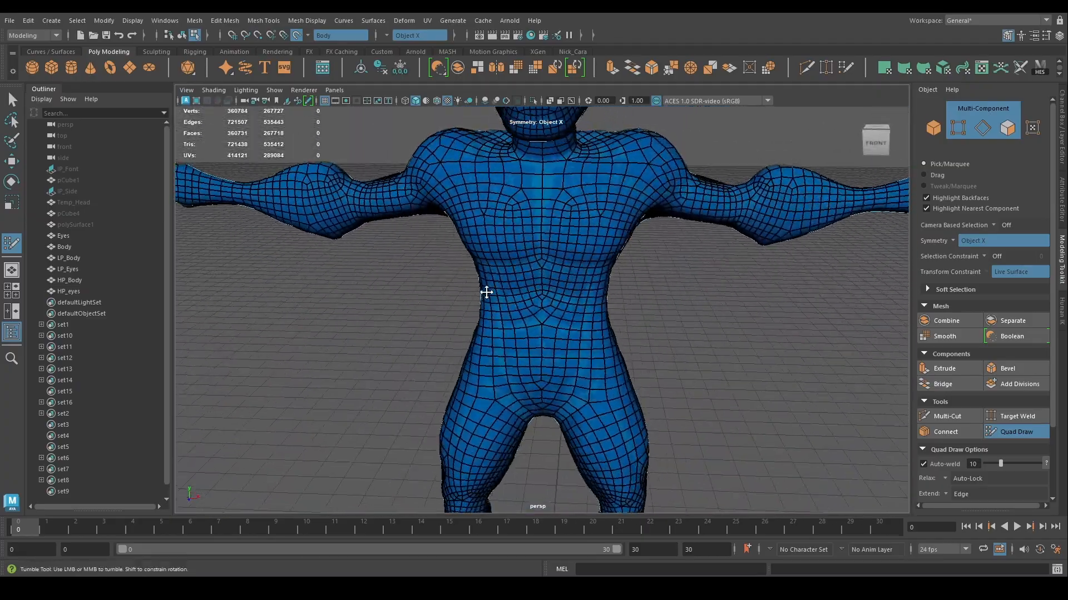
# - Check the retopologized edge flow around the alien's groin, thighs, knees and lower legs
pyautogui.keyDown('alt'); pyautogui.moveTo(486, 291); pyautogui.dragTo(534, 270, button='middle'); pyautogui.keyUp('alt')
pyautogui.keyDown('alt'); pyautogui.moveTo(534, 270); pyautogui.dragTo(522, 295); pyautogui.keyUp('alt')
pyautogui.keyDown('alt'); pyautogui.moveTo(522, 295); pyautogui.dragTo(560, 245, button='right'); pyautogui.keyUp('alt')
pyautogui.keyDown('alt'); pyautogui.moveTo(560, 245); pyautogui.dragTo(483, 212); pyautogui.keyUp('alt')
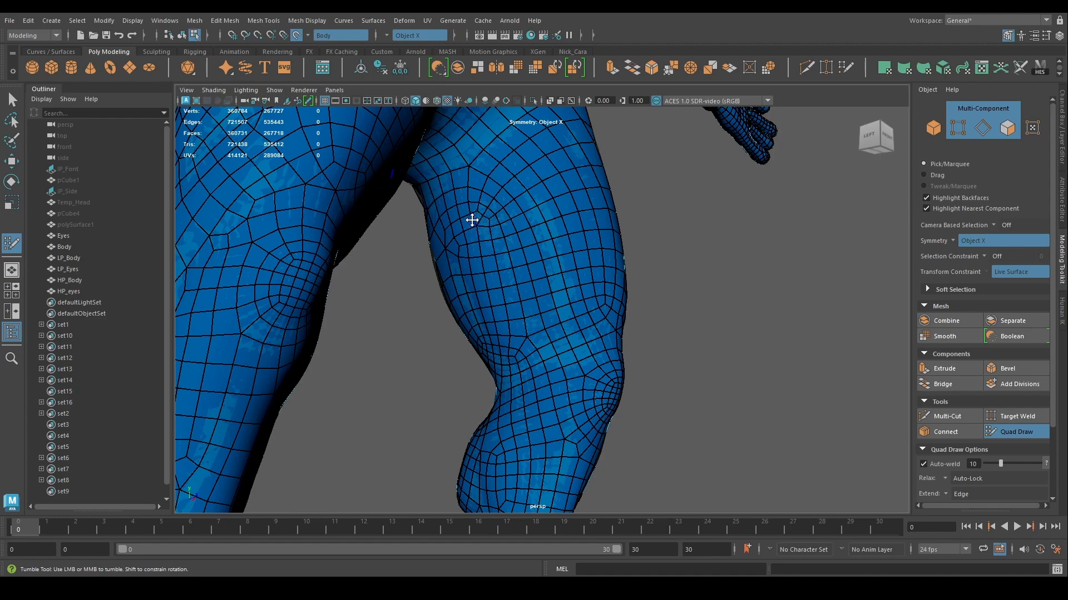
pyautogui.keyDown('alt'); pyautogui.moveTo(480, 234); pyautogui.dragTo(604, 355); pyautogui.keyUp('alt')
pyautogui.keyDown('alt'); pyautogui.moveTo(545, 292); pyautogui.dragTo(526, 269); pyautogui.keyUp('alt')
pyautogui.scroll(5, 453, 270)
pyautogui.keyDown('alt'); pyautogui.moveTo(453, 270); pyautogui.dragTo(796, 316); pyautogui.keyUp('alt')
pyautogui.scroll(-4, 795, 316)
pyautogui.keyDown('alt'); pyautogui.moveTo(572, 301); pyautogui.dragTo(603, 232, button='middle'); pyautogui.keyUp('alt')
pyautogui.keyDown('alt'); pyautogui.moveTo(602, 231); pyautogui.dragTo(618, 238); pyautogui.keyUp('alt')
pyautogui.keyDown('alt'); pyautogui.moveTo(633, 185); pyautogui.dragTo(645, 240, button='middle'); pyautogui.keyUp('alt')
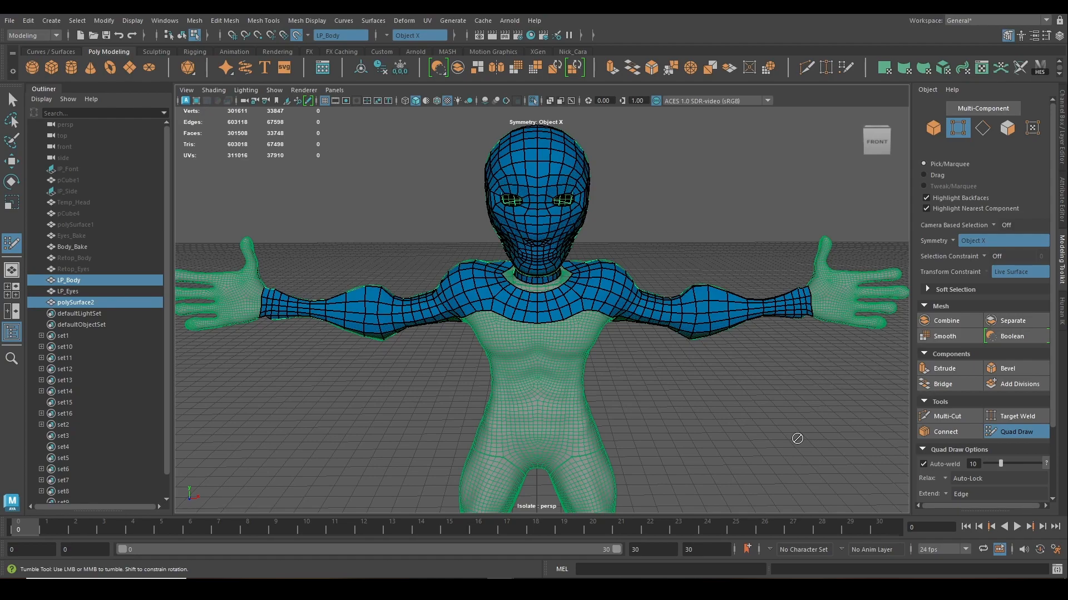
# - Review the partial Quad Draw retopology covering the alien's head, shoulders and arms over the underlying body mesh
pyautogui.scroll(5, 655, 357)
pyautogui.keyDown('alt'); pyautogui.moveTo(758, 374); pyautogui.dragTo(691, 369, button='middle'); pyautogui.keyUp('alt')
pyautogui.keyDown('alt'); pyautogui.moveTo(691, 369); pyautogui.dragTo(407, 239); pyautogui.keyUp('alt')
pyautogui.keyDown('alt'); pyautogui.moveTo(407, 239); pyautogui.dragTo(656, 245, button='right'); pyautogui.keyUp('alt')
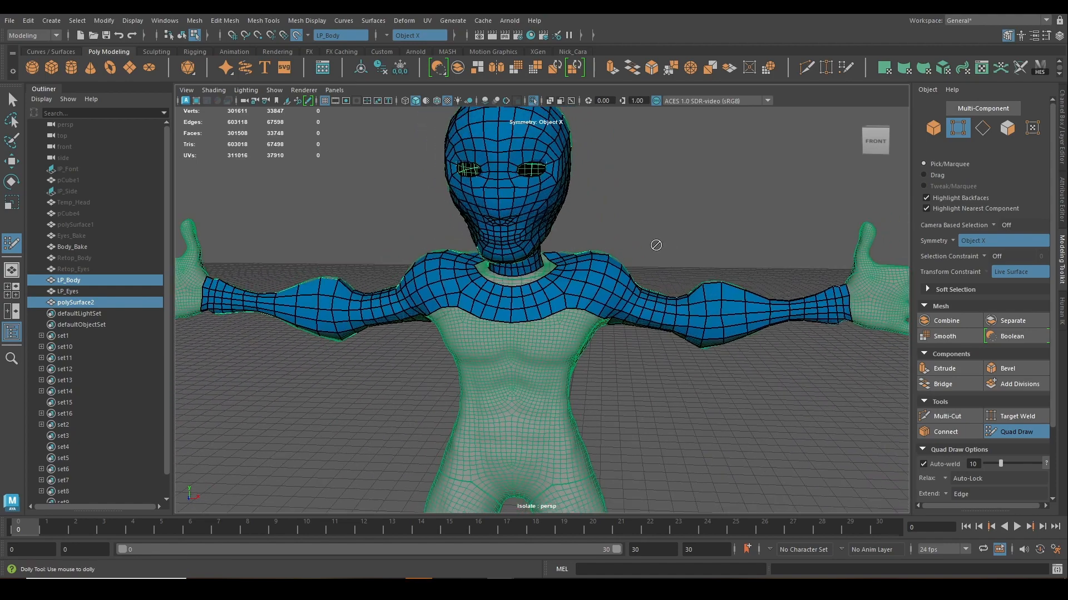
pyautogui.keyDown('alt'); pyautogui.moveTo(731, 270); pyautogui.dragTo(673, 245, button='right'); pyautogui.keyUp('alt')
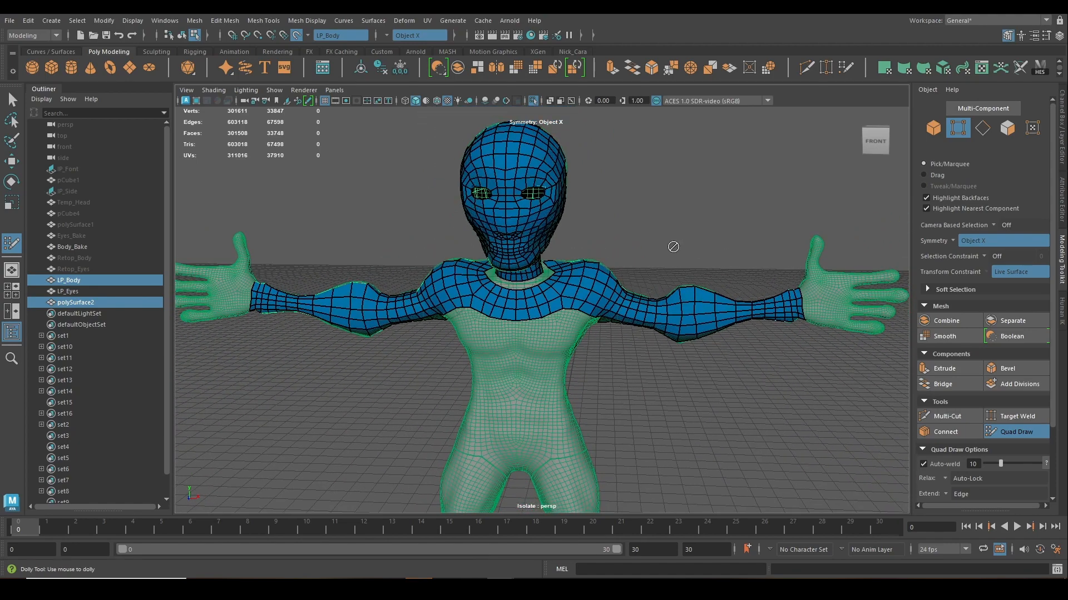
pyautogui.keyDown('alt'); pyautogui.moveTo(639, 344); pyautogui.dragTo(630, 302, button='middle'); pyautogui.keyUp('alt')
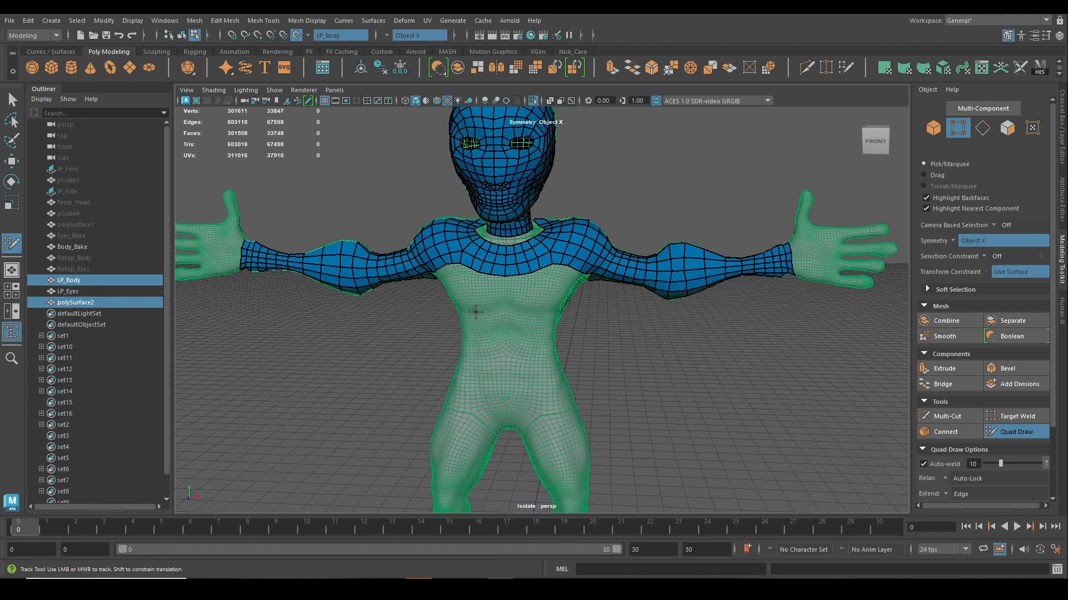
pyautogui.keyDown('alt'); pyautogui.moveTo(634, 176); pyautogui.dragTo(644, 268, button='middle'); pyautogui.keyUp('alt')
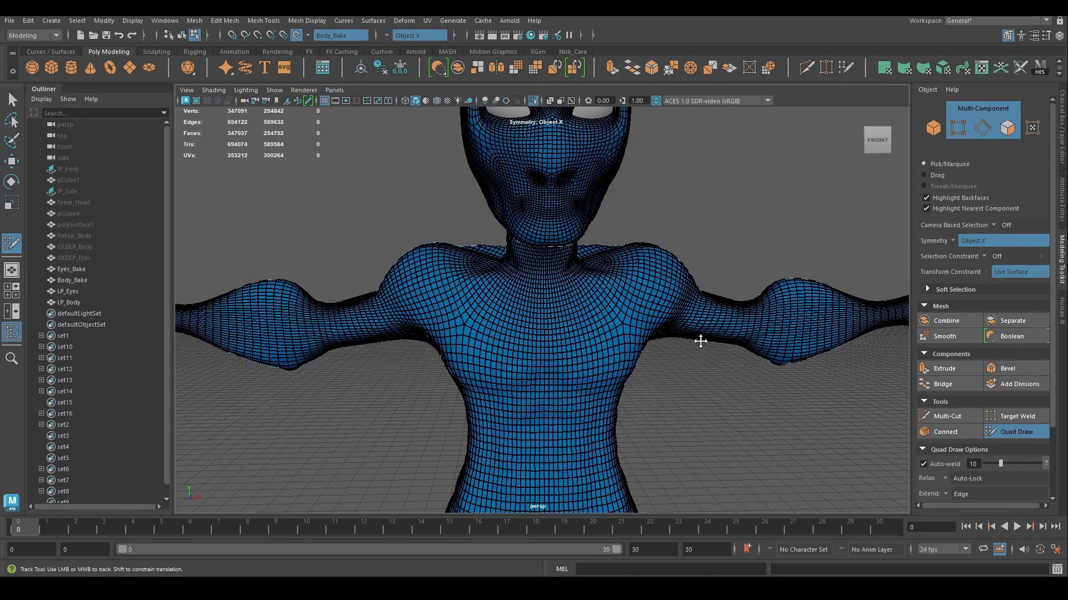
# - Examine the dense quad mesh of Body_Bake around the pelvis, thighs and knees, continuing up to the chest
pyautogui.keyDown('alt'); pyautogui.moveTo(713, 431); pyautogui.dragTo(667, 322); pyautogui.keyUp('alt')
pyautogui.keyDown('alt'); pyautogui.moveTo(667, 322); pyautogui.dragTo(631, 231, button='middle'); pyautogui.keyUp('alt')
pyautogui.keyDown('alt'); pyautogui.moveTo(632, 231); pyautogui.dragTo(641, 243, button='right'); pyautogui.keyUp('alt')
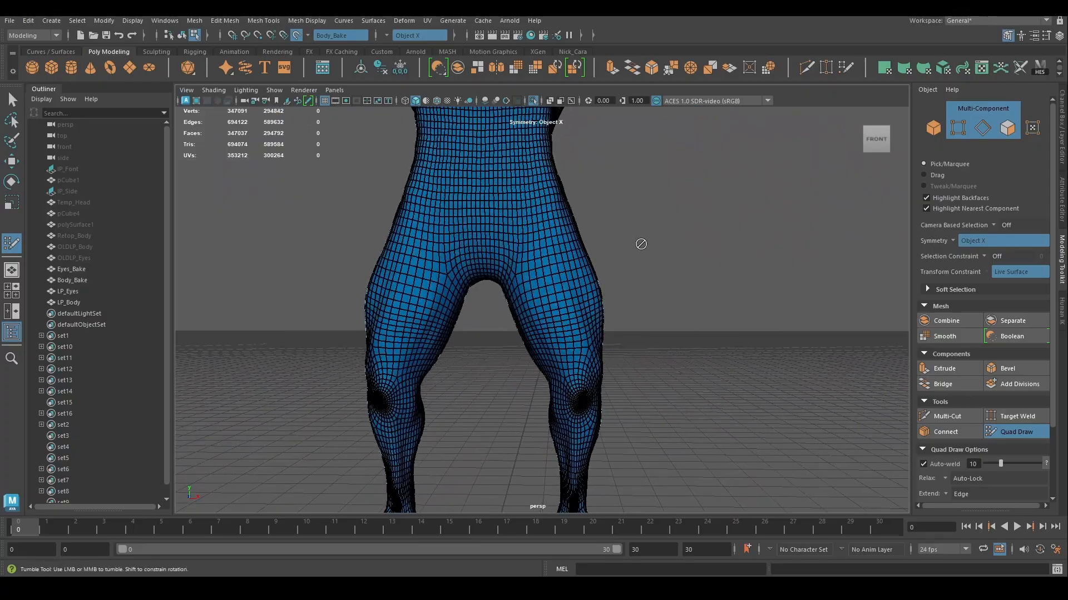
pyautogui.keyDown('alt'); pyautogui.moveTo(641, 243); pyautogui.dragTo(690, 219); pyautogui.keyUp('alt')
pyautogui.keyDown('alt'); pyautogui.moveTo(689, 220); pyautogui.dragTo(643, 238, button='right'); pyautogui.keyUp('alt')
pyautogui.keyDown('alt'); pyautogui.moveTo(644, 238); pyautogui.dragTo(742, 196); pyautogui.keyUp('alt')
pyautogui.keyDown('alt'); pyautogui.moveTo(742, 196); pyautogui.dragTo(705, 370, button='middle'); pyautogui.keyUp('alt')
pyautogui.keyDown('alt'); pyautogui.moveTo(705, 370); pyautogui.dragTo(472, 317); pyautogui.keyUp('alt')
pyautogui.keyDown('alt'); pyautogui.moveTo(473, 317); pyautogui.dragTo(531, 259, button='right'); pyautogui.keyUp('alt')
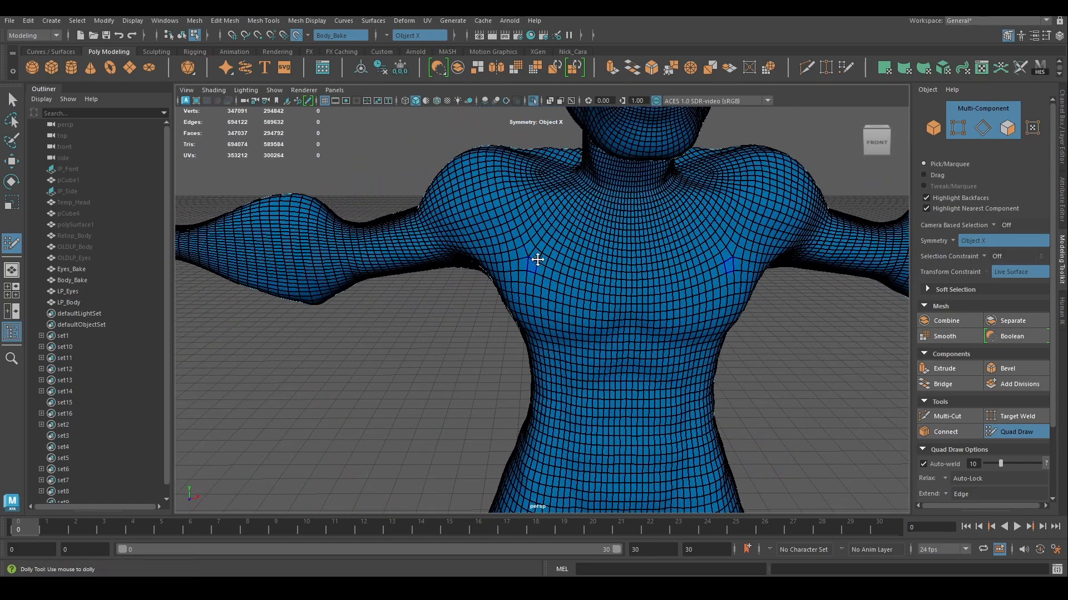
# - Inspect the dense Body_Bake wireframe on the arms, hand, shoulders, torso and back from the front and rear
pyautogui.keyDown('alt'); pyautogui.moveTo(454, 331); pyautogui.dragTo(578, 334, button='middle'); pyautogui.keyUp('alt')
pyautogui.keyDown('alt'); pyautogui.moveTo(579, 334); pyautogui.dragTo(545, 331, button='right'); pyautogui.keyUp('alt')
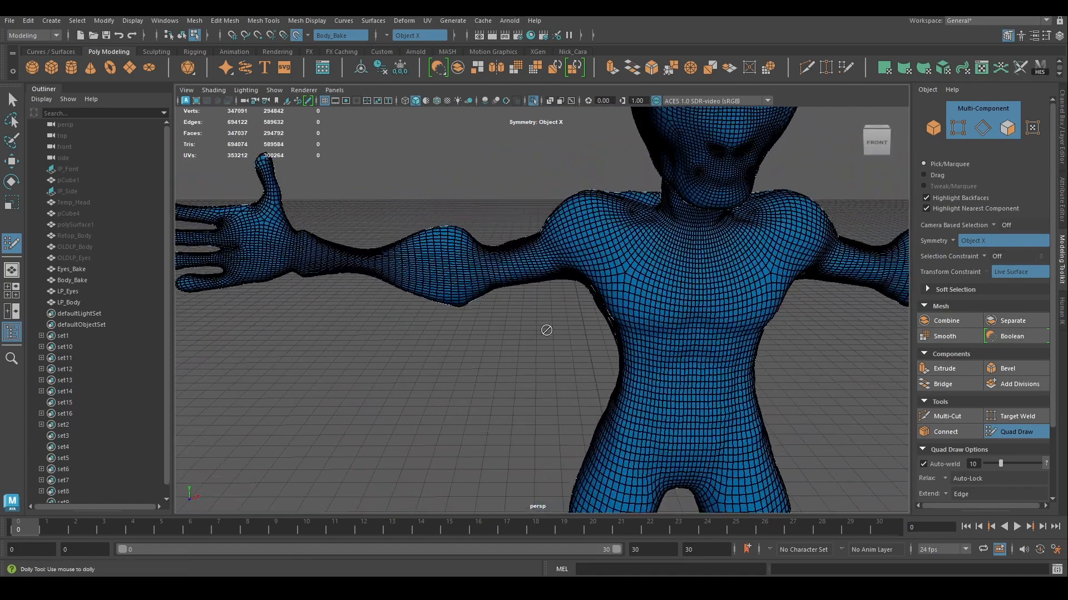
pyautogui.keyDown('alt'); pyautogui.moveTo(546, 331); pyautogui.dragTo(568, 255, button='middle'); pyautogui.keyUp('alt')
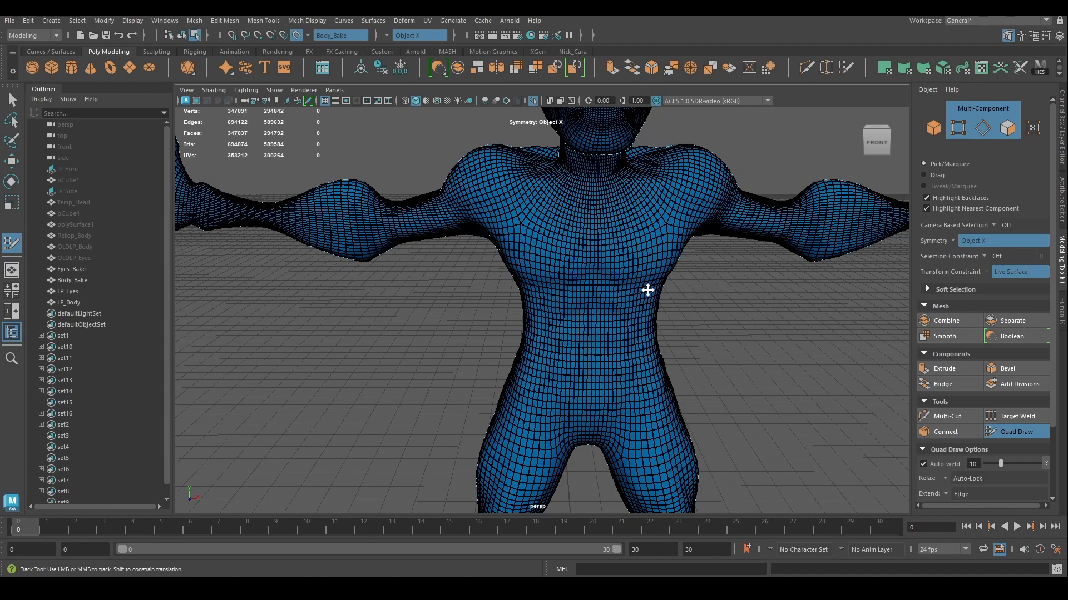
pyautogui.moveTo(648, 289)
pyautogui.keyDown('alt'); pyautogui.mouseDown()
pyautogui.moveTo(606, 281)
pyautogui.moveTo(658, 288)
pyautogui.mouseUp(); pyautogui.keyUp('alt')
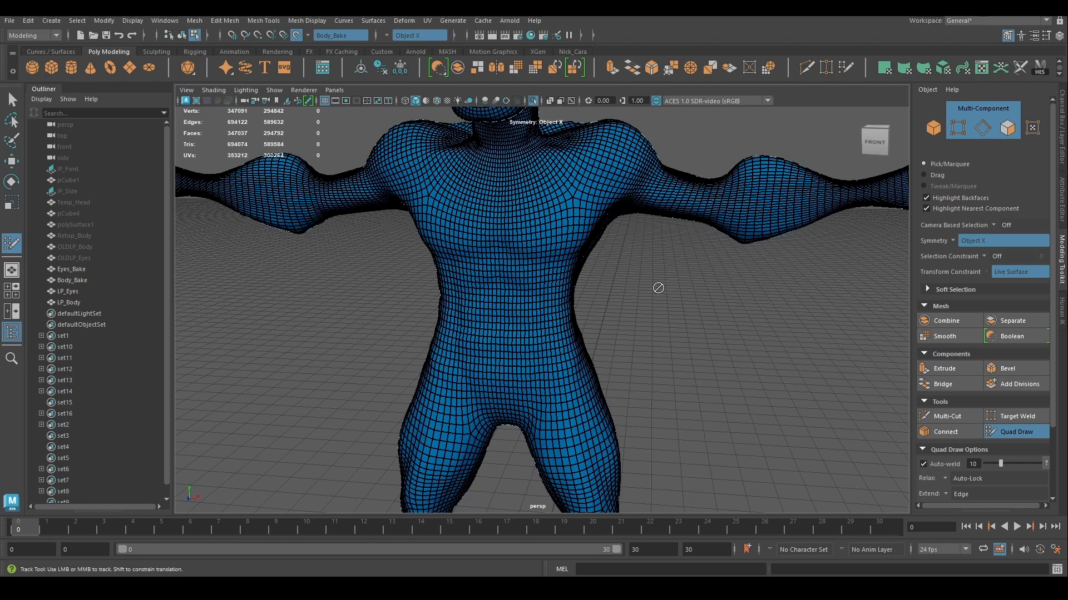
pyautogui.keyDown('alt'); pyautogui.moveTo(682, 323); pyautogui.dragTo(402, 330); pyautogui.keyUp('alt')
pyautogui.keyDown('alt'); pyautogui.moveTo(402, 330); pyautogui.dragTo(459, 344, button='middle'); pyautogui.keyUp('alt')
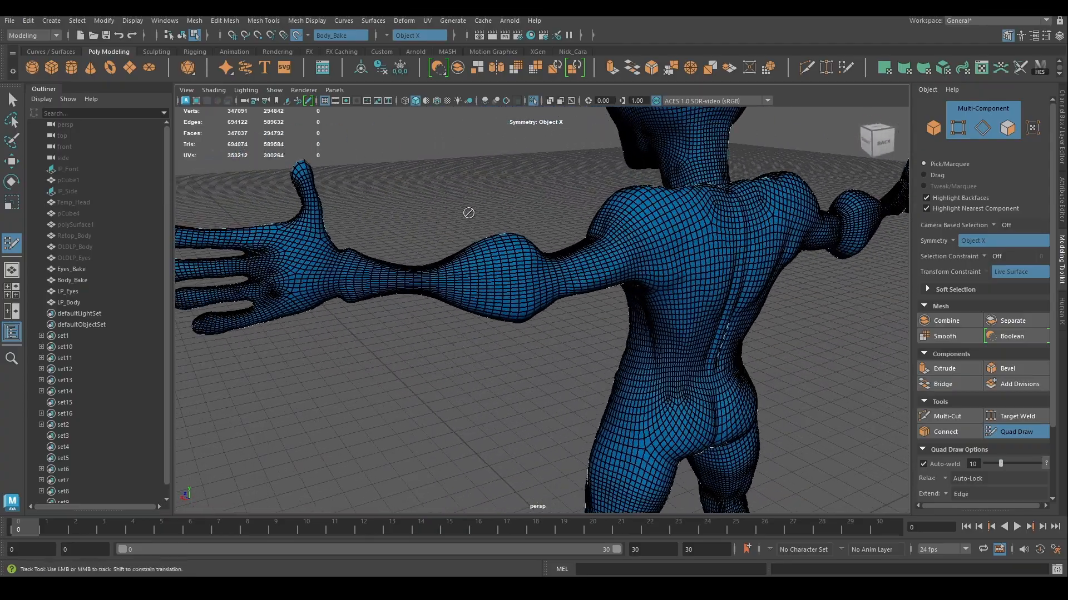
pyautogui.keyDown('alt'); pyautogui.moveTo(469, 213); pyautogui.dragTo(579, 230); pyautogui.keyUp('alt')
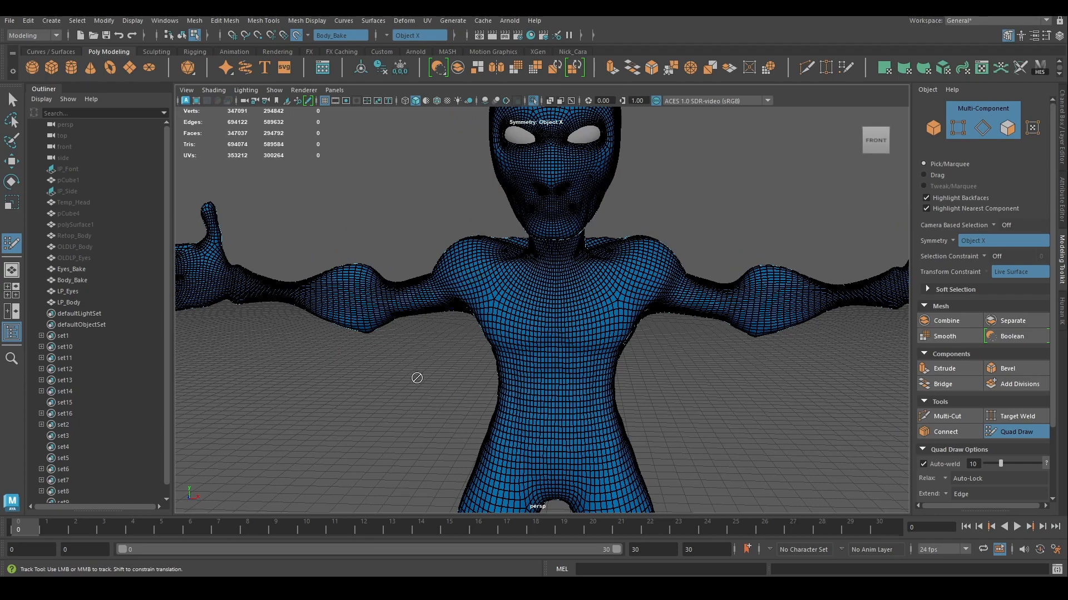
pyautogui.keyDown('alt'); pyautogui.moveTo(417, 378); pyautogui.dragTo(476, 307); pyautogui.keyUp('alt')
pyautogui.keyDown('alt'); pyautogui.moveTo(460, 421); pyautogui.dragTo(434, 366); pyautogui.keyUp('alt')
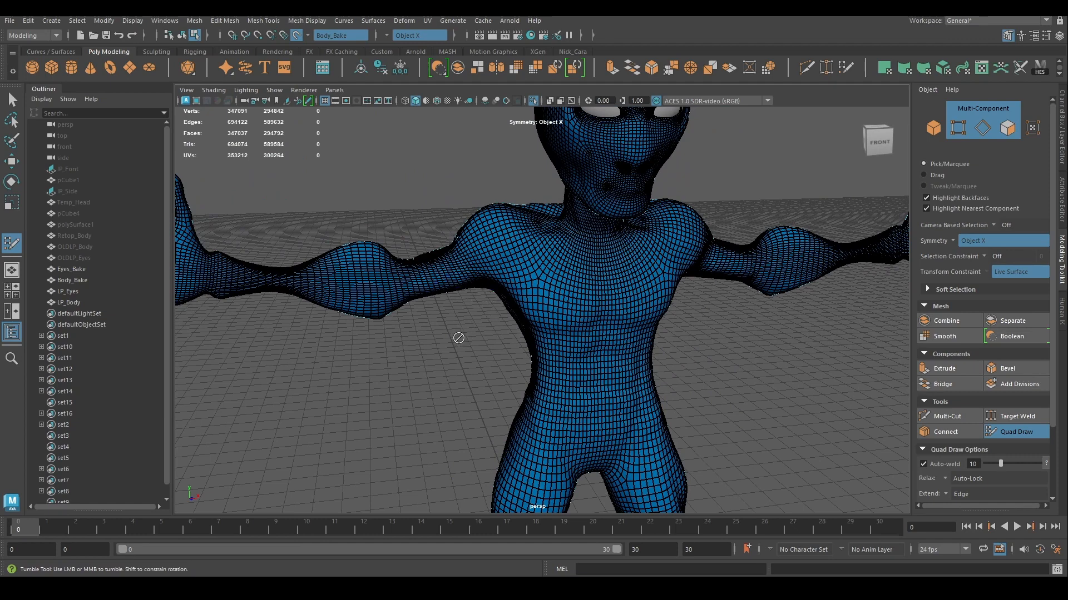
# - Examine the dense Body_Bake wireframe across the hips, torso, shoulder, forearm and hand from several angles
pyautogui.keyDown('alt'); pyautogui.moveTo(675, 385); pyautogui.dragTo(606, 271); pyautogui.keyUp('alt')
pyautogui.keyDown('alt'); pyautogui.moveTo(607, 271); pyautogui.dragTo(638, 391, button='middle'); pyautogui.keyUp('alt')
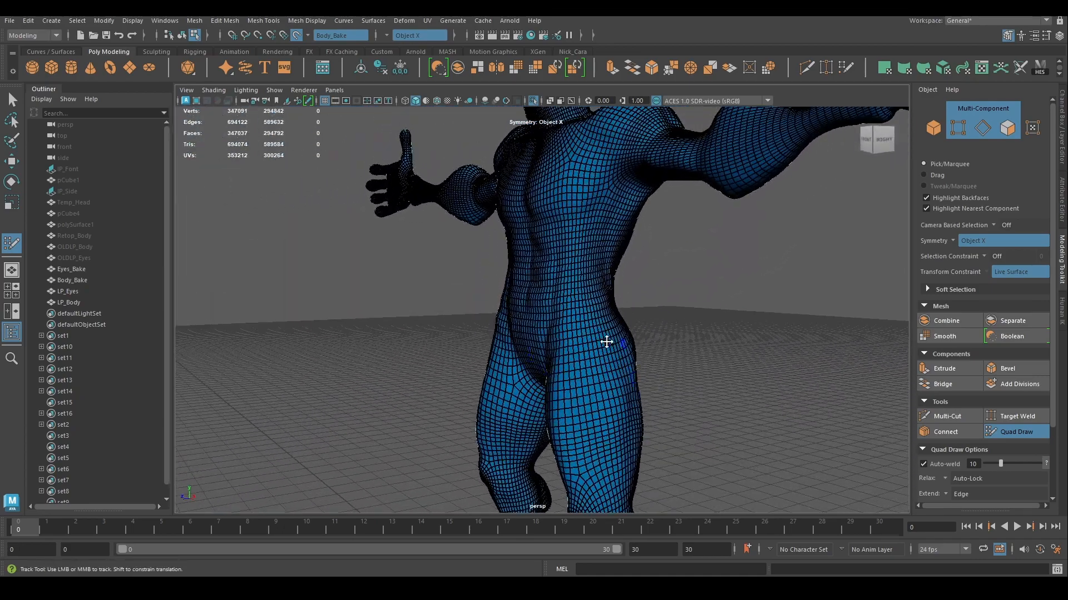
pyautogui.moveTo(607, 342)
pyautogui.keyDown('alt'); pyautogui.mouseDown()
pyautogui.moveTo(619, 357)
pyautogui.moveTo(589, 274)
pyautogui.moveTo(622, 348)
pyautogui.moveTo(605, 349)
pyautogui.mouseUp(); pyautogui.keyUp('alt')
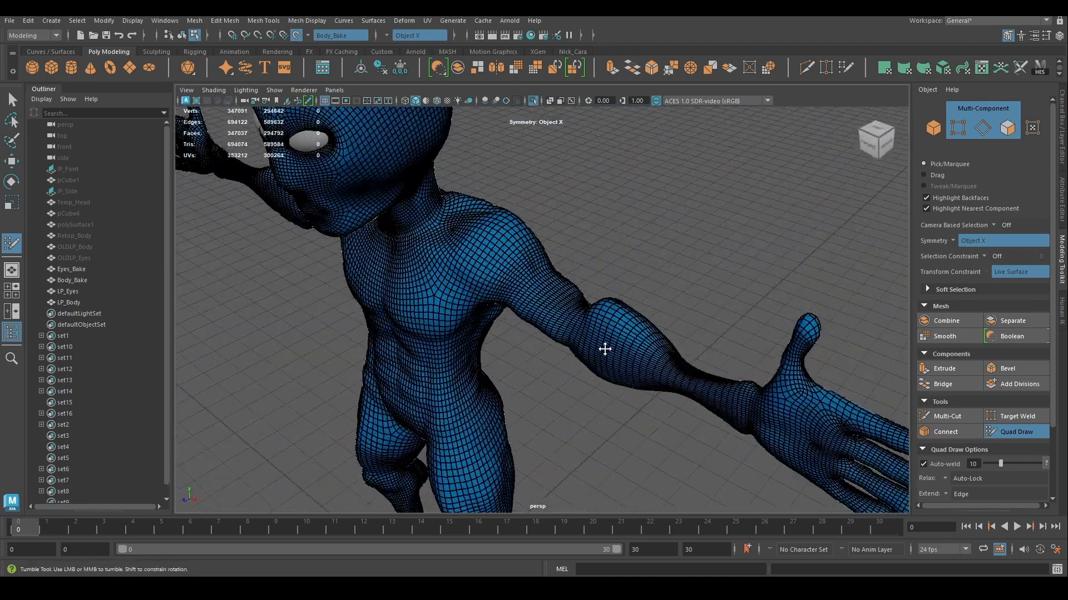
pyautogui.keyDown('alt'); pyautogui.moveTo(830, 481); pyautogui.dragTo(607, 308); pyautogui.keyUp('alt')
pyautogui.keyDown('alt'); pyautogui.moveTo(608, 308); pyautogui.dragTo(669, 372, button='middle'); pyautogui.keyUp('alt')
pyautogui.keyDown('alt'); pyautogui.moveTo(367, 242); pyautogui.dragTo(436, 266); pyautogui.keyUp('alt')
pyautogui.keyDown('alt'); pyautogui.moveTo(378, 320); pyautogui.dragTo(357, 264, button='middle'); pyautogui.keyUp('alt')
pyautogui.moveTo(358, 264)
pyautogui.keyDown('alt'); pyautogui.mouseDown()
pyautogui.moveTo(562, 269)
pyautogui.moveTo(533, 252)
pyautogui.mouseUp(); pyautogui.keyUp('alt')
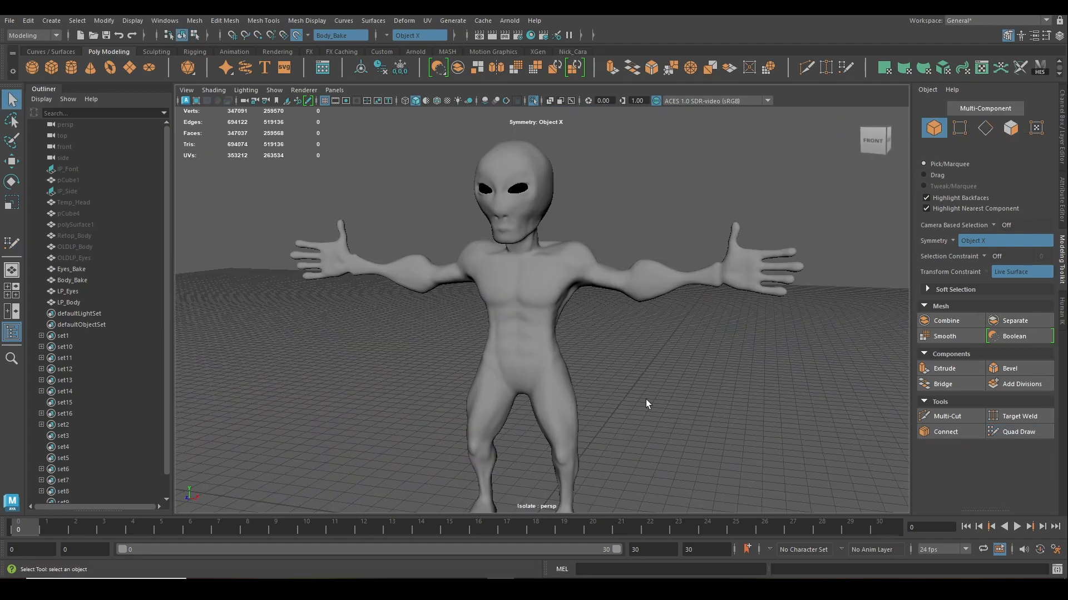
# - Highlight the wireframe of LP_Body to view its mesh density from the front
pyautogui.click(194, 21)
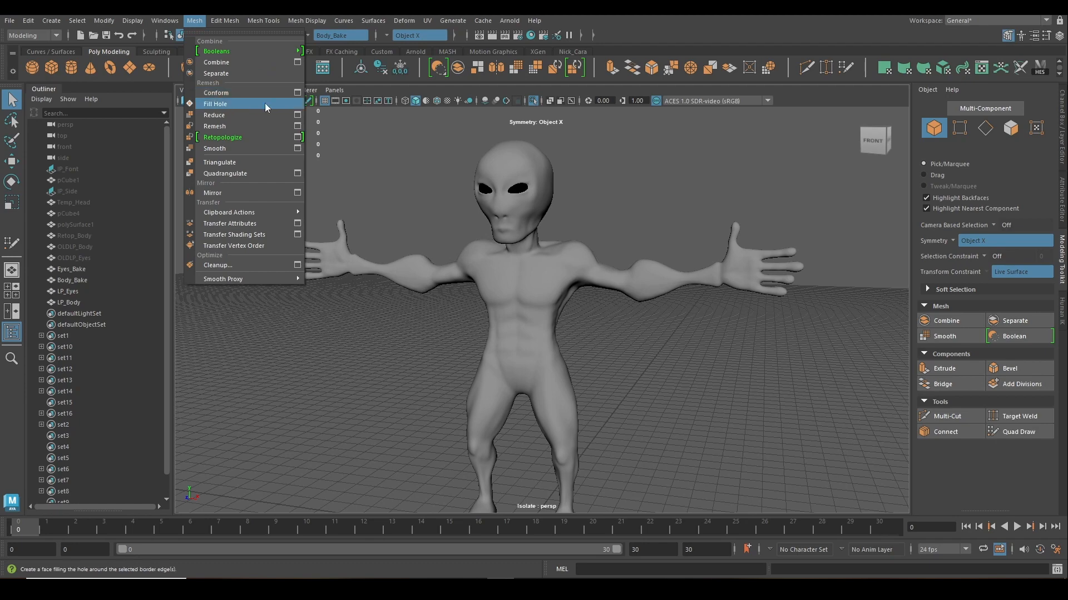
pyautogui.click(385, 149)
pyautogui.click(523, 299)
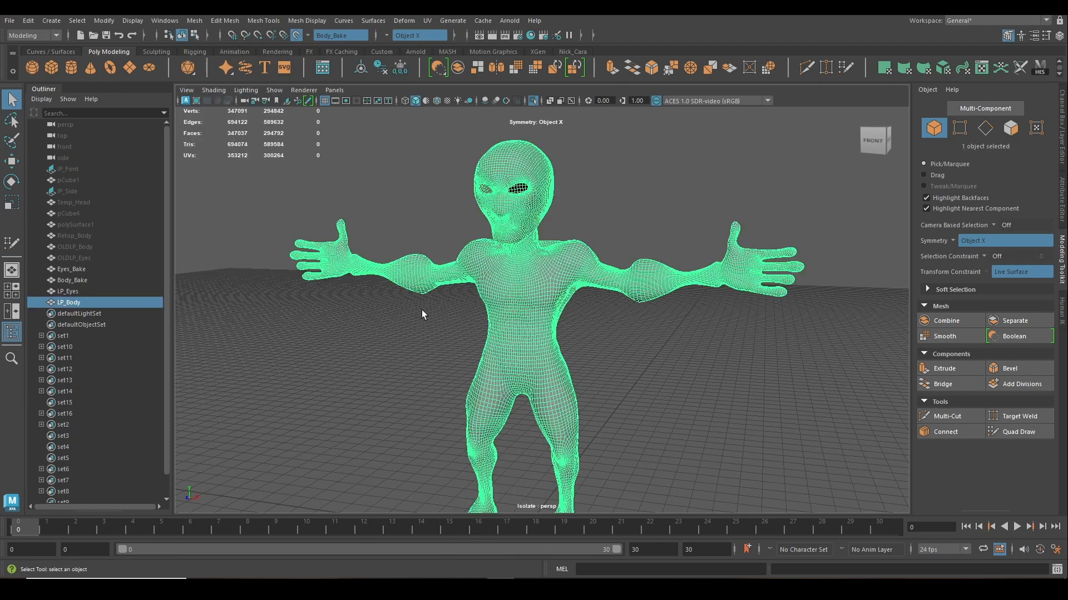
pyautogui.scroll(3, 382, 315)
pyautogui.scroll(1, 393, 316)
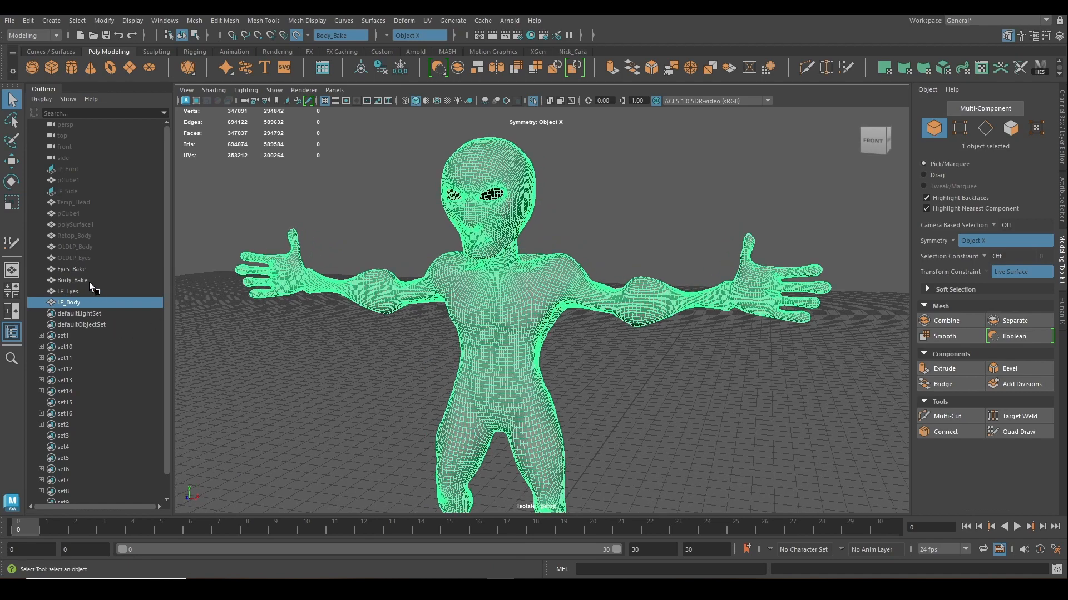
# - Clear the selection and review the shaded alien body from the front and at a slight angle
pyautogui.click(342, 347)
pyautogui.keyDown('alt'); pyautogui.moveTo(352, 346); pyautogui.dragTo(398, 315); pyautogui.keyUp('alt')
pyautogui.keyDown('alt'); pyautogui.moveTo(398, 315); pyautogui.dragTo(396, 308, button='middle'); pyautogui.keyUp('alt')
pyautogui.scroll(-2, 395, 309)
pyautogui.keyDown('alt'); pyautogui.moveTo(399, 313); pyautogui.dragTo(375, 291); pyautogui.keyUp('alt')
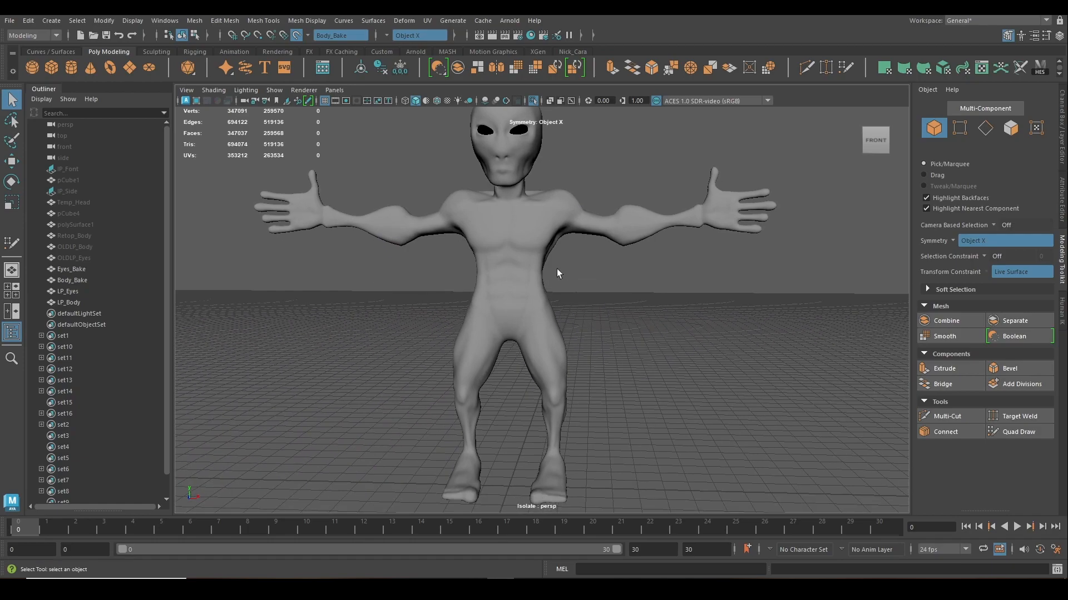
pyautogui.keyDown('alt'); pyautogui.moveTo(557, 272); pyautogui.dragTo(440, 297); pyautogui.keyUp('alt')
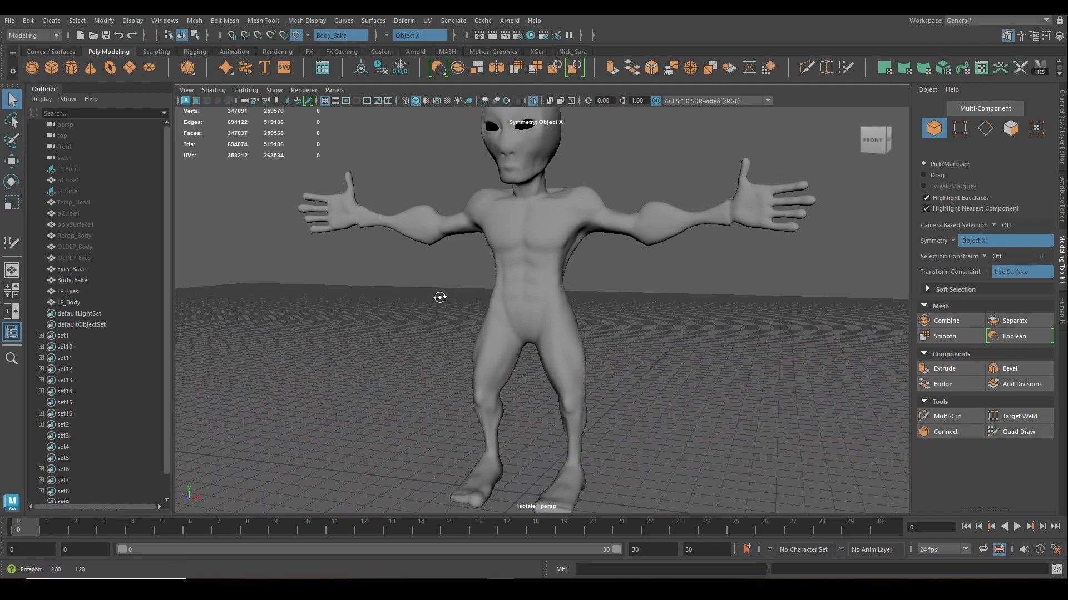
pyautogui.keyDown('alt'); pyautogui.moveTo(571, 276); pyautogui.dragTo(398, 305); pyautogui.keyUp('alt')
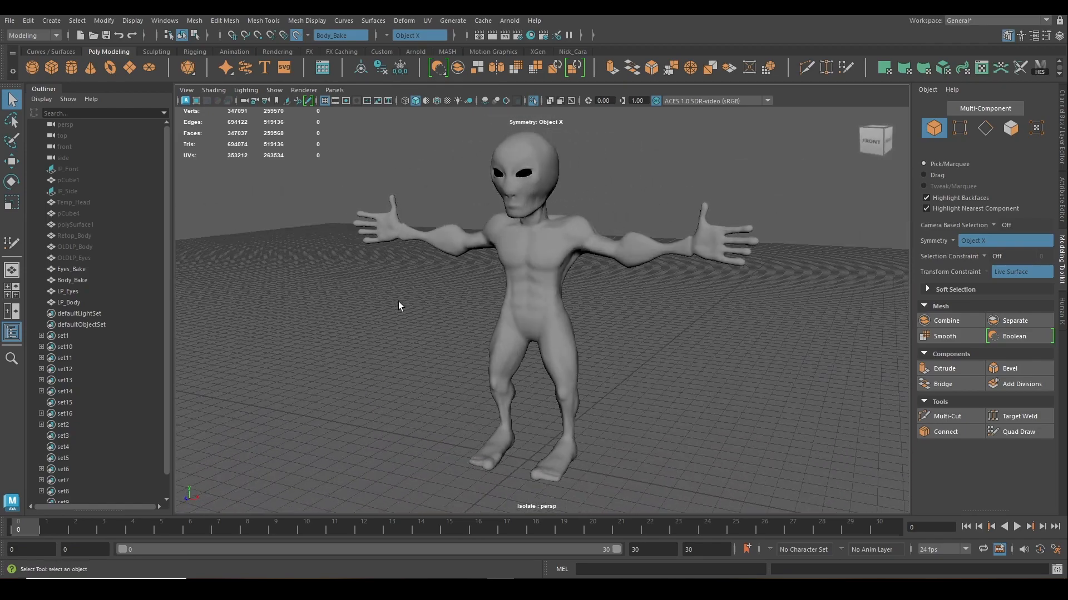
pyautogui.keyDown('alt'); pyautogui.moveTo(398, 306); pyautogui.dragTo(509, 303, button='right'); pyautogui.keyUp('alt')
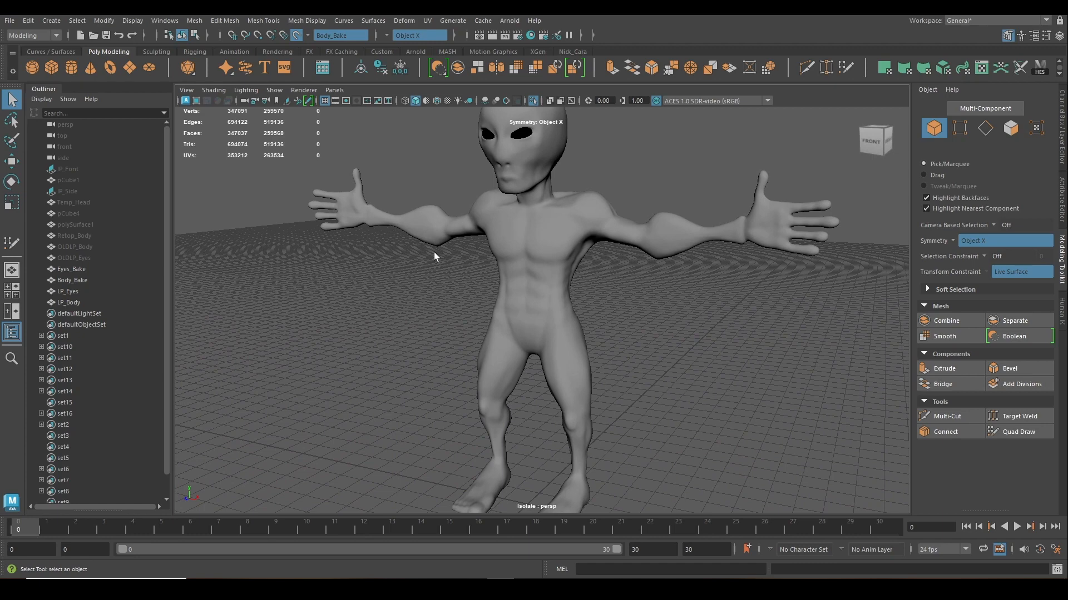
# - Select LP_Body and activate the 3D Cut and Sew UV Tool on it to display its UV seams
pyautogui.click(528, 253)
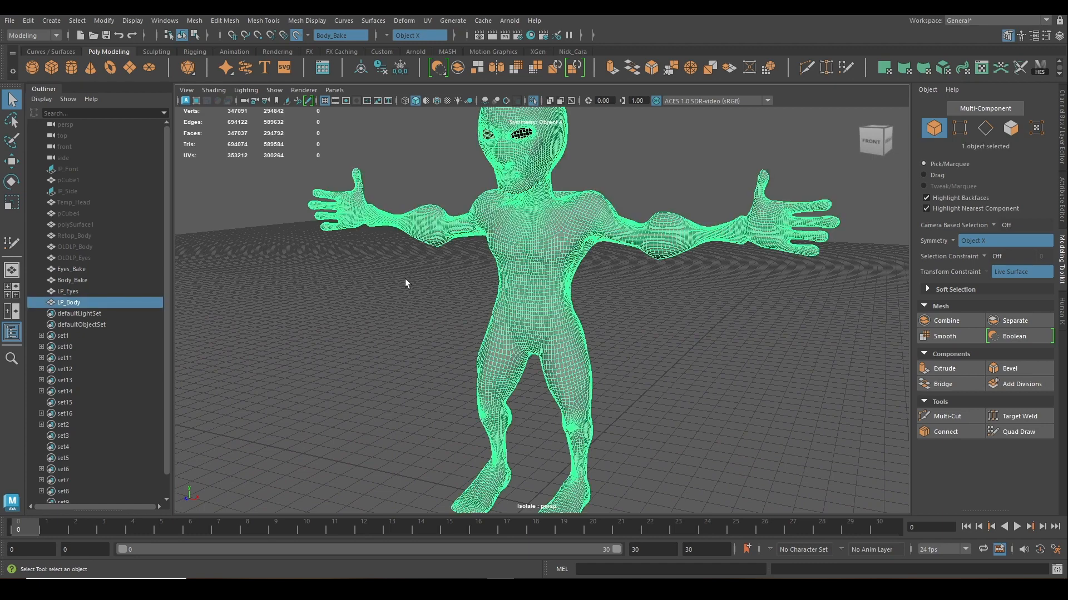
pyautogui.moveTo(405, 279); pyautogui.dragTo(446, 243, button='right')
pyautogui.click(489, 280)
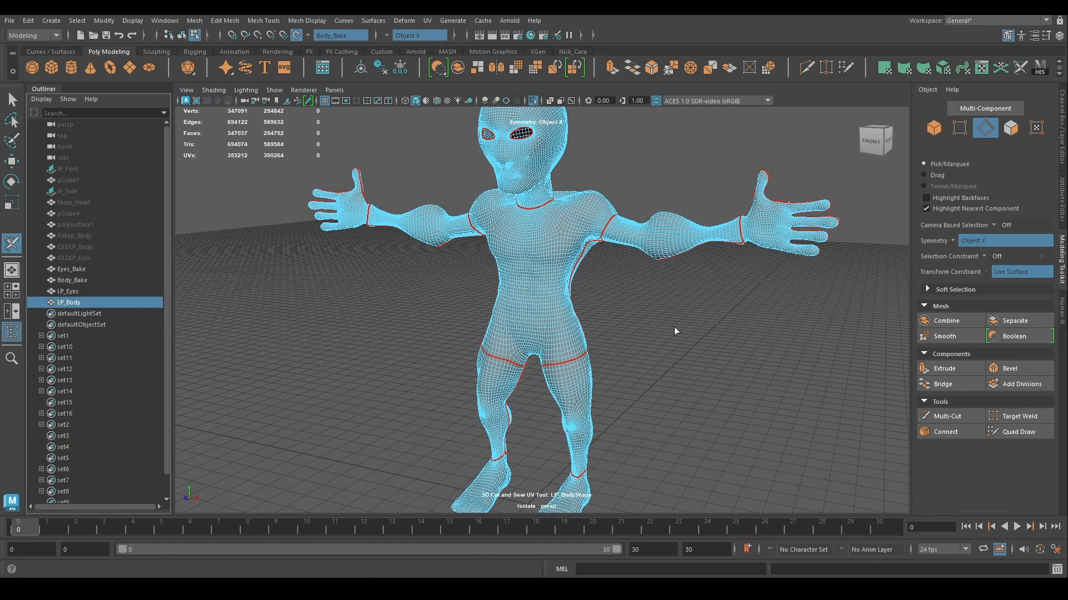
pyautogui.click(427, 21)
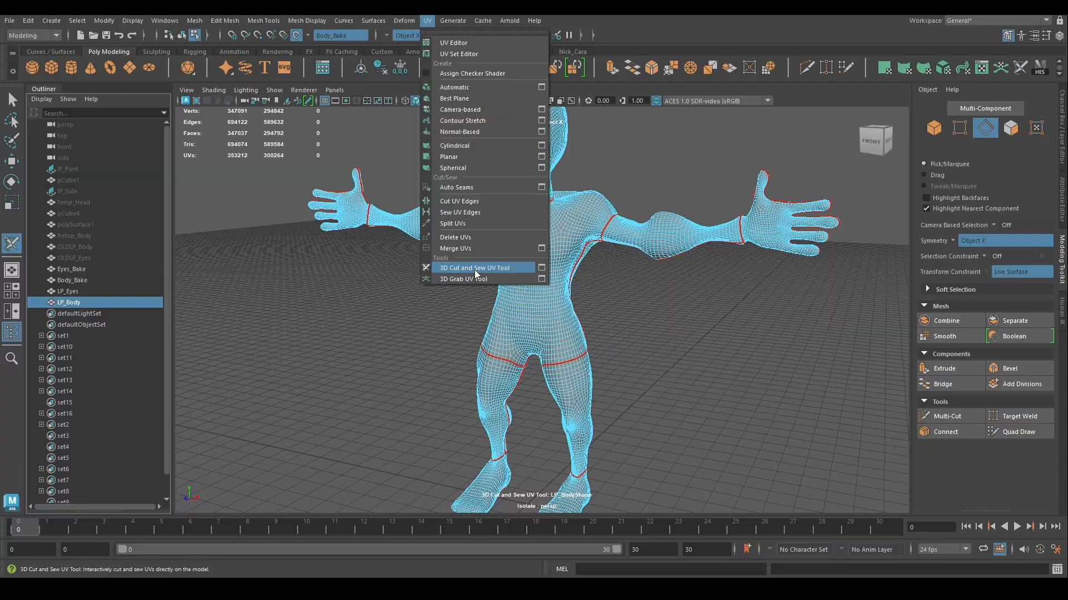
pyautogui.click(349, 296)
# - Inspect the UV seam placement around the neck, shoulders, side of the torso, underside of the arm and thighs
pyautogui.keyDown('alt'); pyautogui.moveTo(530, 306); pyautogui.dragTo(402, 341); pyautogui.keyUp('alt')
pyautogui.keyDown('alt'); pyautogui.moveTo(402, 341); pyautogui.dragTo(567, 347, button='middle'); pyautogui.keyUp('alt')
pyautogui.keyDown('alt'); pyautogui.moveTo(567, 347); pyautogui.dragTo(517, 338); pyautogui.keyUp('alt')
pyautogui.keyDown('alt'); pyautogui.moveTo(689, 341); pyautogui.dragTo(605, 343, button='right'); pyautogui.keyUp('alt')
pyautogui.keyDown('alt'); pyautogui.moveTo(606, 346); pyautogui.dragTo(611, 301, button='middle'); pyautogui.keyUp('alt')
pyautogui.keyDown('alt'); pyautogui.moveTo(610, 301); pyautogui.dragTo(556, 313); pyautogui.keyUp('alt')
pyautogui.keyDown('alt'); pyautogui.moveTo(639, 328); pyautogui.dragTo(718, 335, button='right'); pyautogui.keyUp('alt')
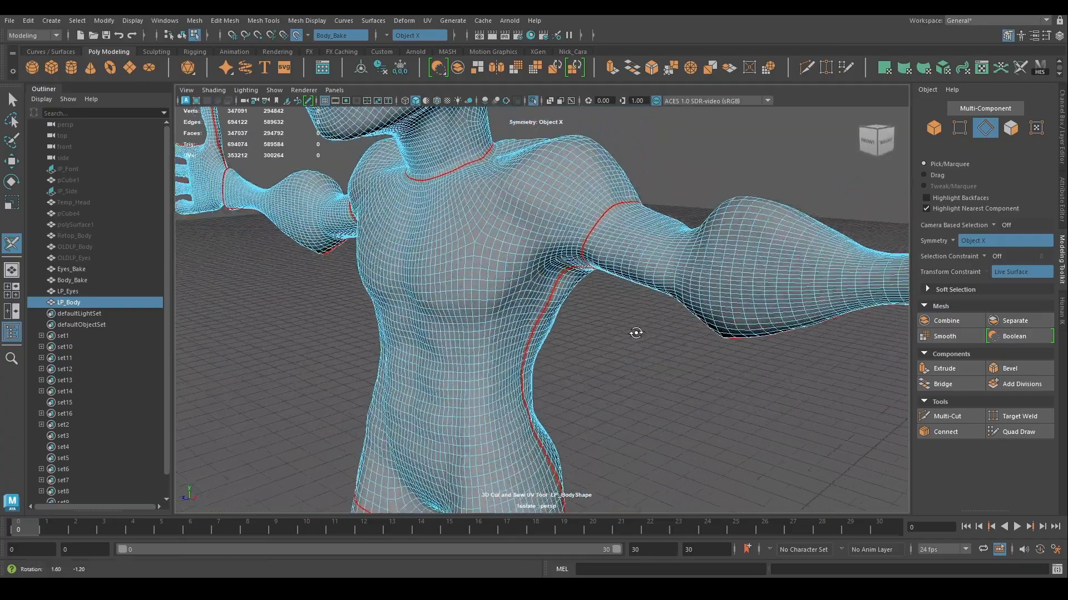
pyautogui.keyDown('alt'); pyautogui.moveTo(636, 331); pyautogui.dragTo(575, 360); pyautogui.keyUp('alt')
pyautogui.keyDown('alt'); pyautogui.moveTo(588, 303); pyautogui.dragTo(593, 360, button='middle'); pyautogui.keyUp('alt')
pyautogui.keyDown('alt'); pyautogui.moveTo(594, 360); pyautogui.dragTo(637, 359, button='right'); pyautogui.keyUp('alt')
pyautogui.keyDown('alt'); pyautogui.moveTo(571, 306); pyautogui.dragTo(568, 313, button='middle'); pyautogui.keyUp('alt')
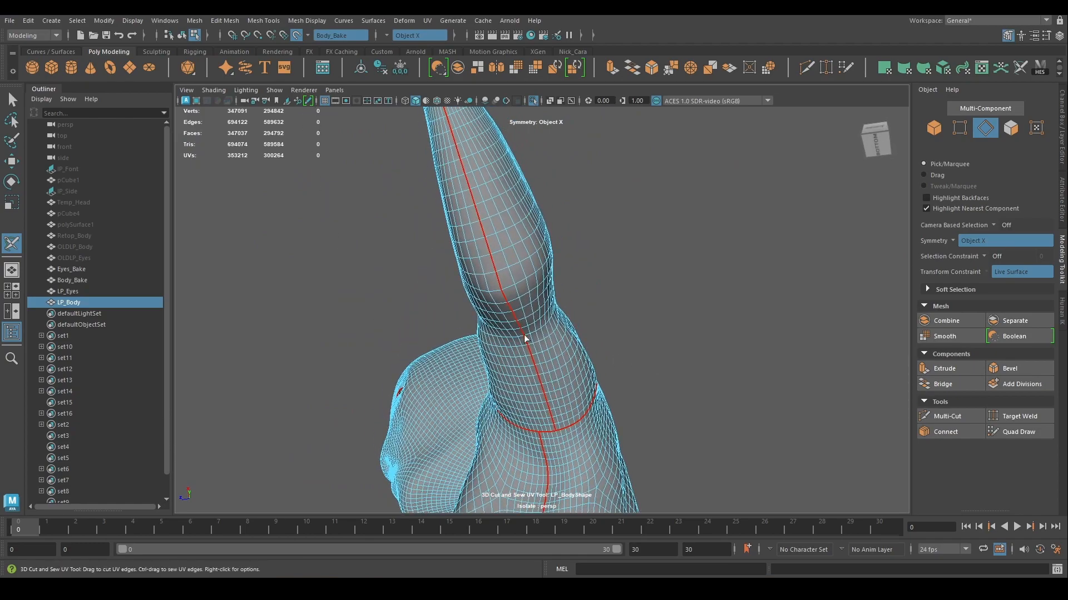
pyautogui.keyDown('alt'); pyautogui.moveTo(521, 328); pyautogui.dragTo(397, 367); pyautogui.keyUp('alt')
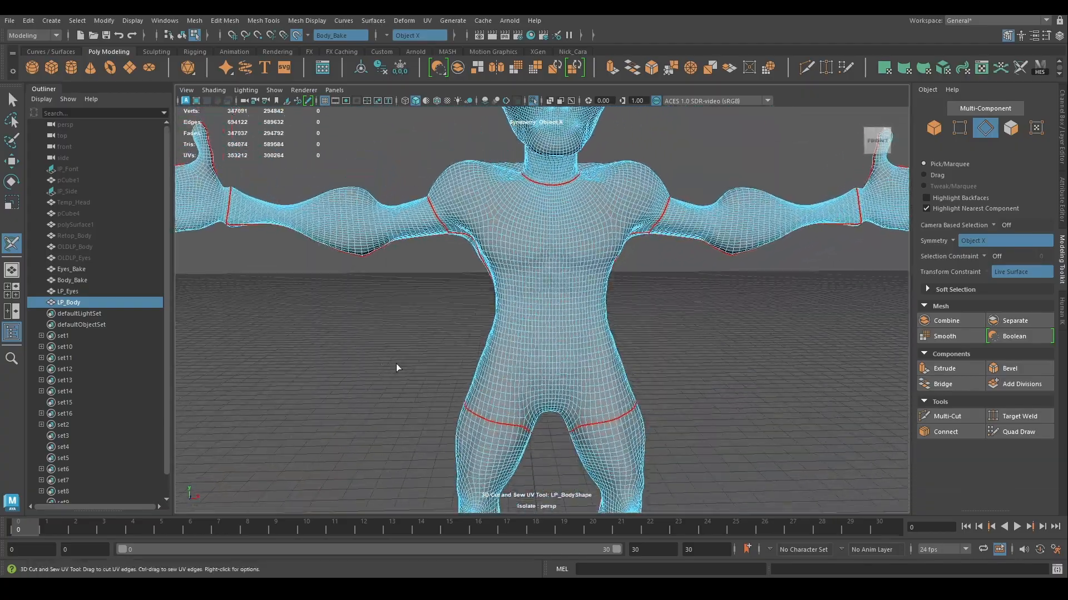
pyautogui.scroll(-3, 397, 367)
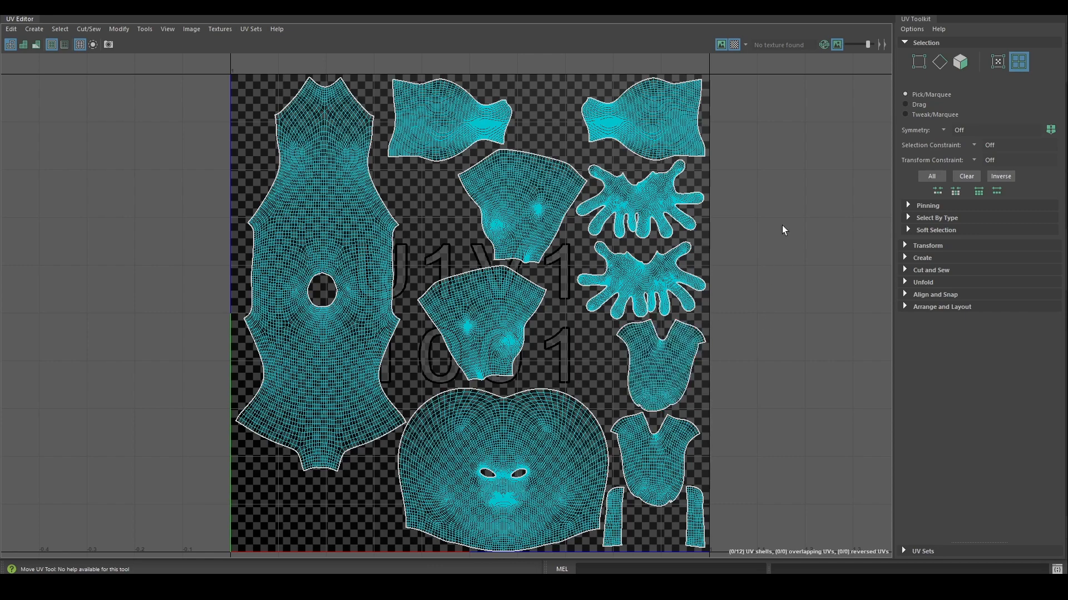
# - Highlight the hand, head and torso UV shells one at a time in the UV Editor, ending with nothing selected
pyautogui.click(633, 206)
pyautogui.click(627, 298)
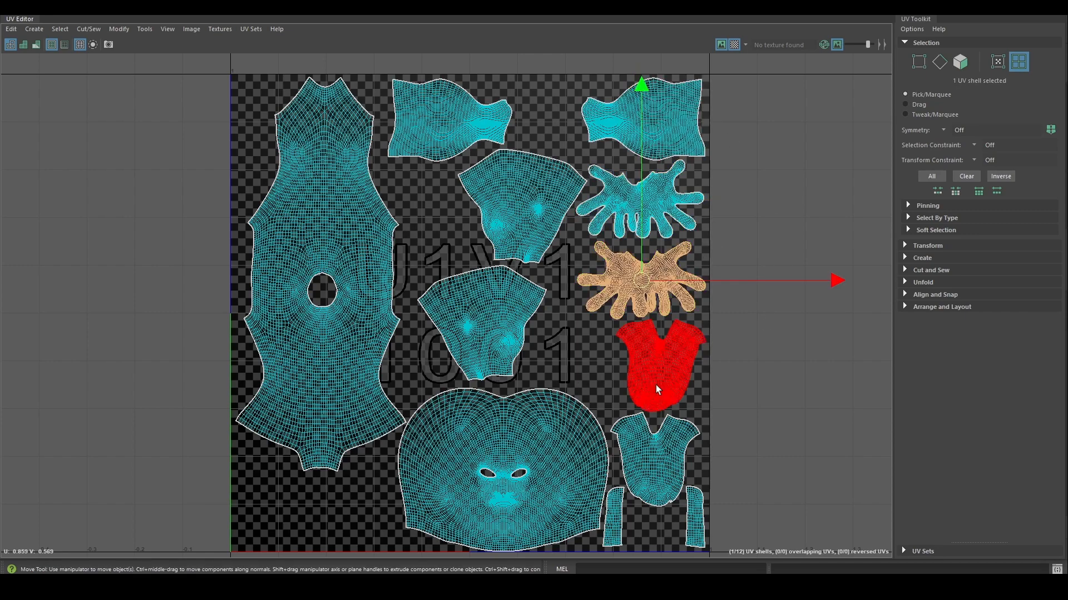
pyautogui.click(519, 443)
pyautogui.click(319, 334)
pyautogui.click(784, 385)
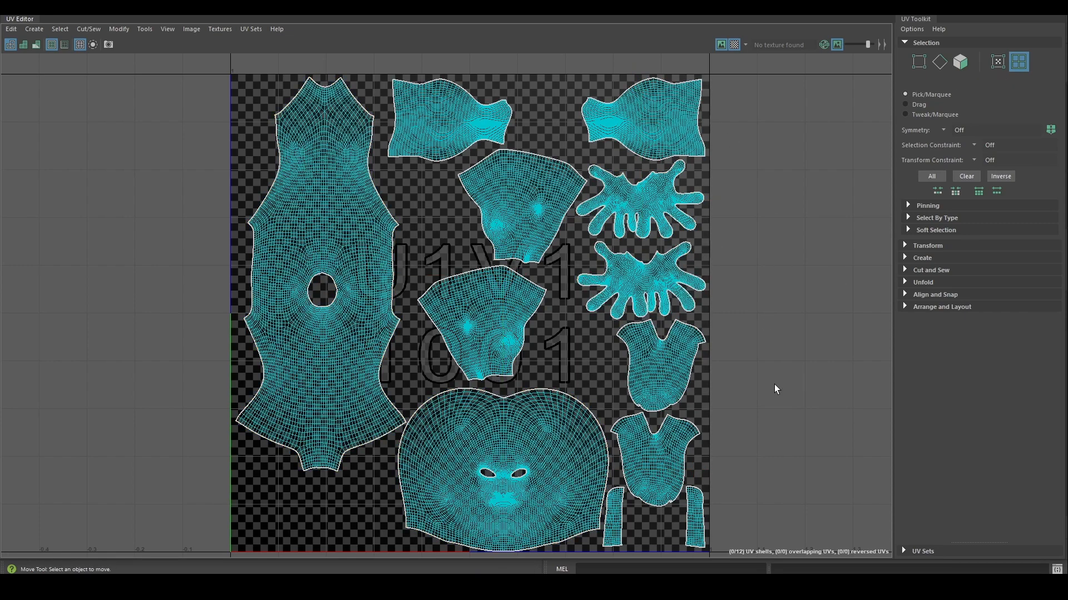
# - Compare the head and torso UV shells by highlighting both together, then examine the head shell within the UV layout
pyautogui.keyDown('alt'); pyautogui.moveTo(774, 387); pyautogui.dragTo(770, 374, button='middle'); pyautogui.keyUp('alt')
pyautogui.keyDown('alt'); pyautogui.moveTo(766, 373); pyautogui.dragTo(740, 371, button='right'); pyautogui.keyUp('alt')
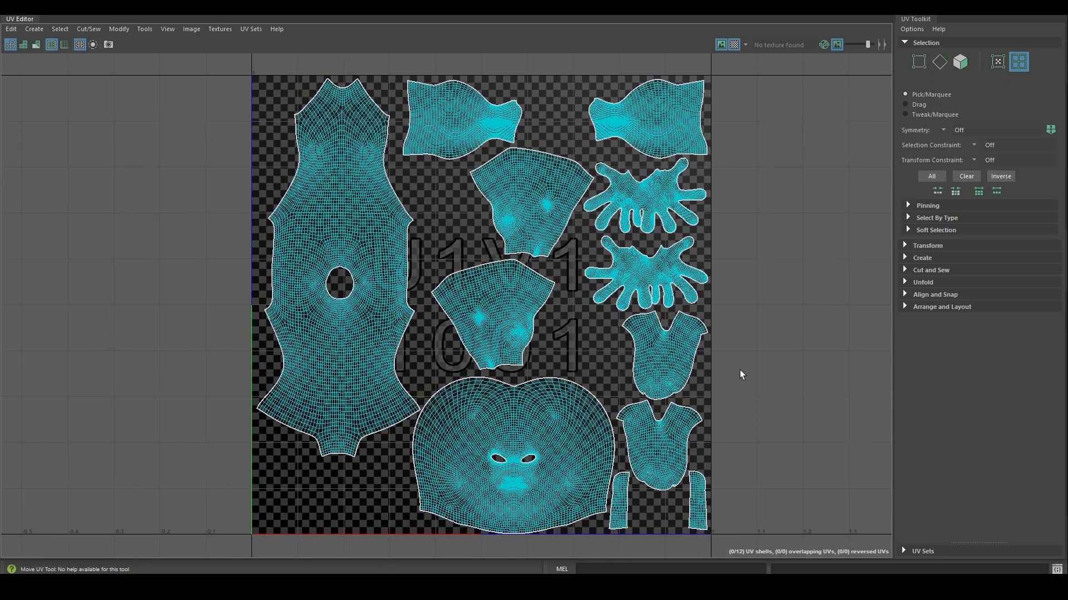
pyautogui.click(525, 435)
pyautogui.click(379, 319)
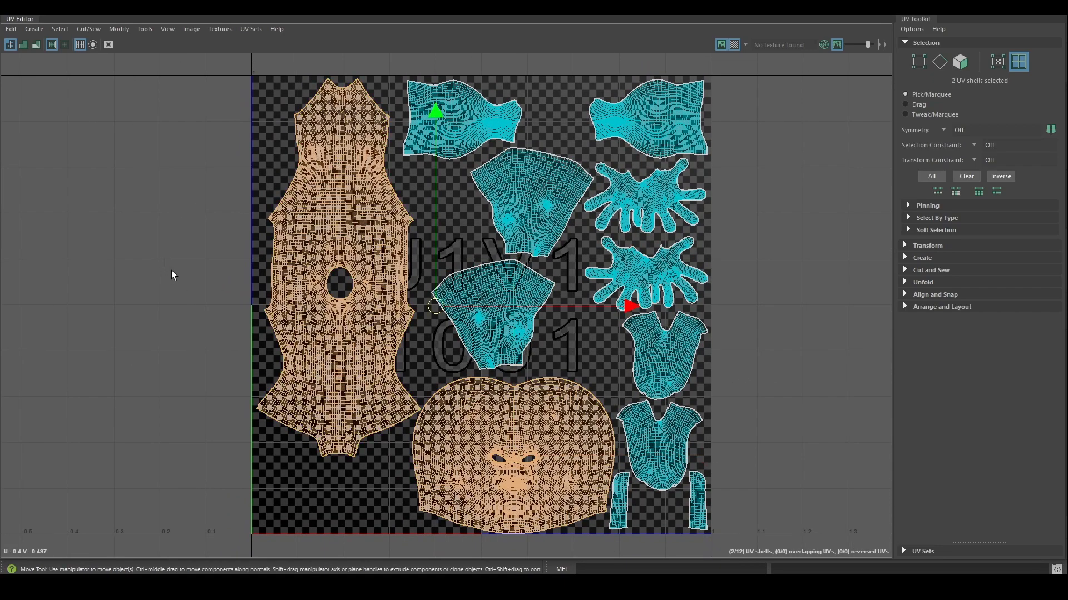
pyautogui.click(263, 360)
pyautogui.keyDown('alt'); pyautogui.moveTo(263, 361); pyautogui.dragTo(250, 320, button='middle'); pyautogui.keyUp('alt')
pyautogui.keyDown('alt'); pyautogui.moveTo(250, 320); pyautogui.dragTo(274, 322, button='right'); pyautogui.keyUp('alt')
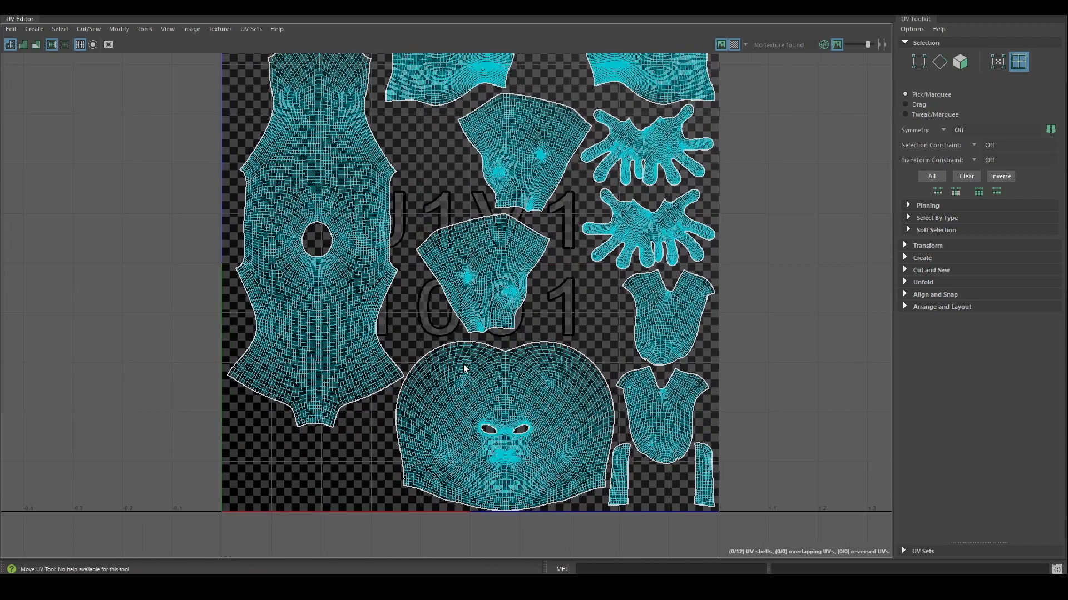
pyautogui.click(514, 413)
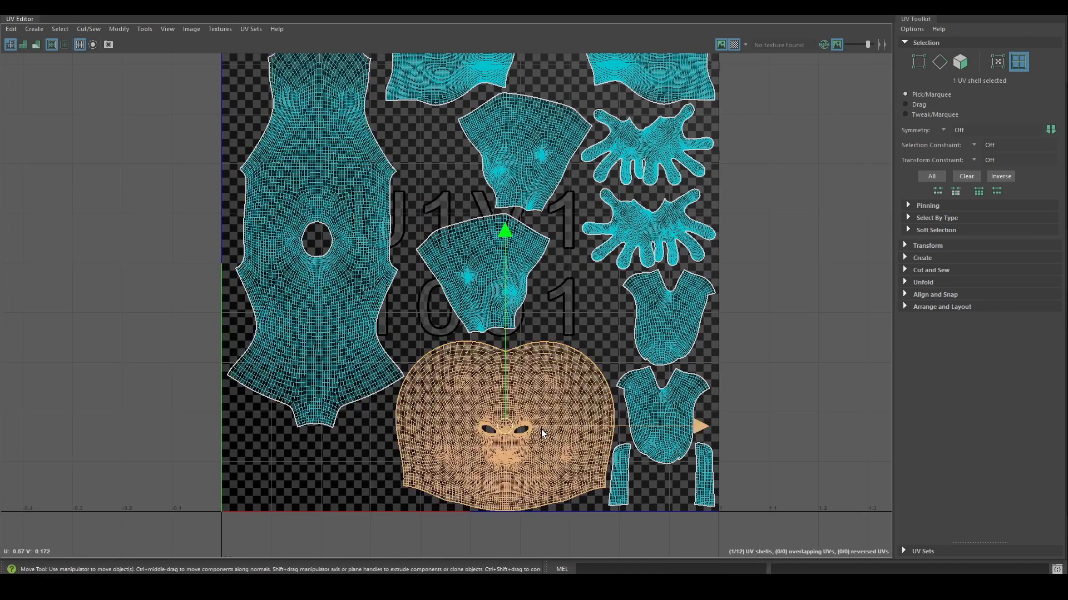
pyautogui.click(583, 305)
pyautogui.moveTo(572, 322)
pyautogui.keyDown('alt'); pyautogui.mouseDown(button='middle')
pyautogui.moveTo(565, 312)
pyautogui.moveTo(564, 327)
pyautogui.mouseUp(button='middle'); pyautogui.keyUp('alt')
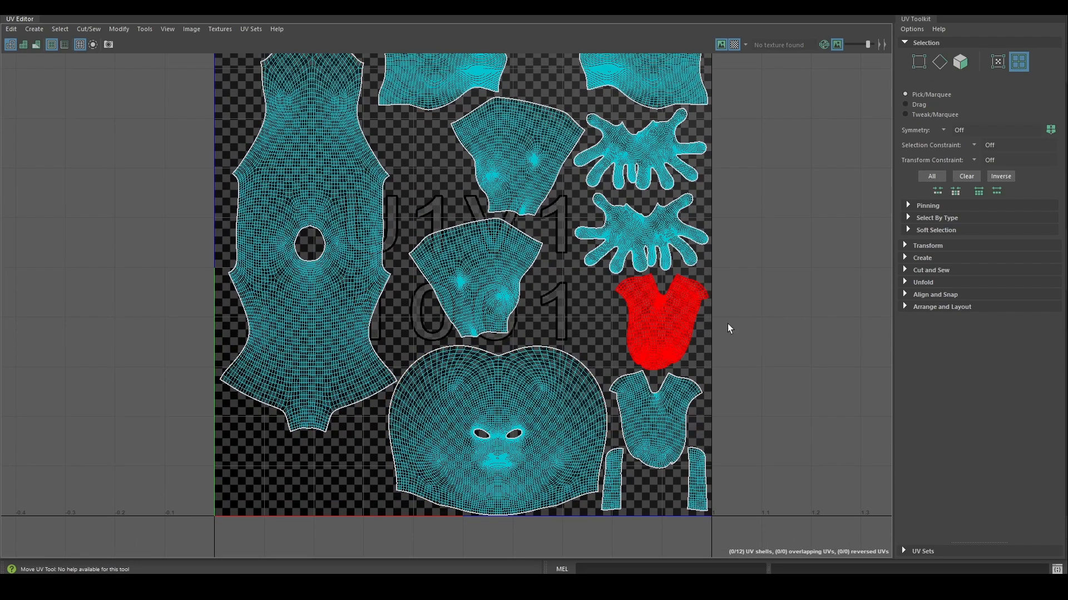
pyautogui.scroll(-1, 771, 325)
pyautogui.scroll(-1, 699, 318)
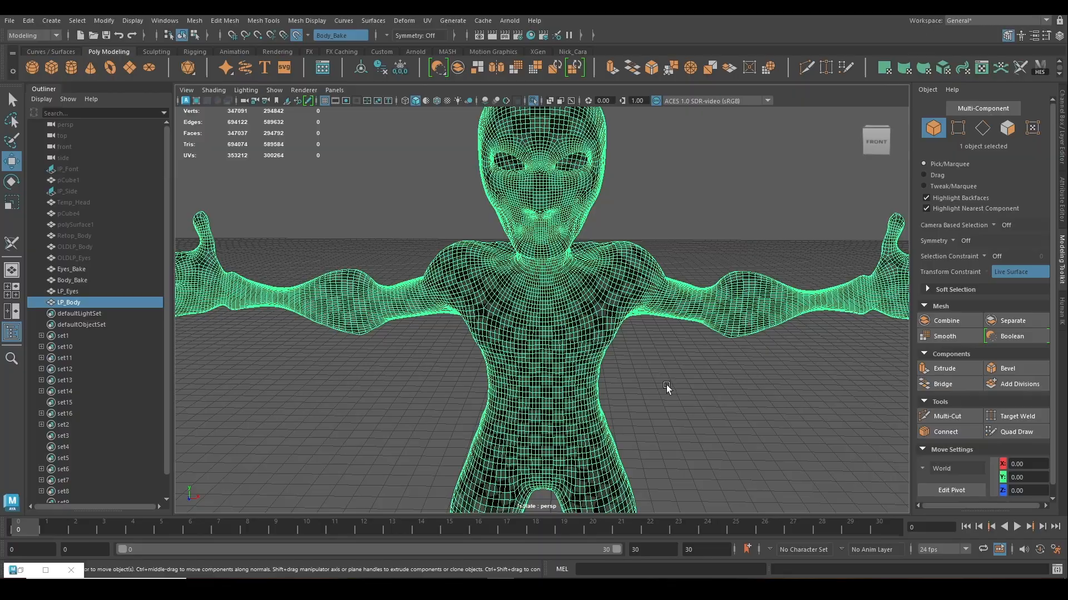
# - Check the checker texture for UV distortion across the chest, back, shoulders and arms of LP_Body
pyautogui.keyDown('alt'); pyautogui.moveTo(643, 389); pyautogui.dragTo(837, 428, button='right'); pyautogui.keyUp('alt')
pyautogui.keyDown('alt'); pyautogui.moveTo(837, 428); pyautogui.dragTo(699, 300); pyautogui.keyUp('alt')
pyautogui.keyDown('alt'); pyautogui.moveTo(624, 440); pyautogui.dragTo(620, 362, button='middle'); pyautogui.keyUp('alt')
pyautogui.keyDown('alt'); pyautogui.moveTo(620, 362); pyautogui.dragTo(598, 372); pyautogui.keyUp('alt')
pyautogui.moveTo(599, 372)
pyautogui.keyDown('alt'); pyautogui.mouseDown(button='middle')
pyautogui.moveTo(610, 305)
pyautogui.moveTo(584, 203)
pyautogui.moveTo(595, 472)
pyautogui.mouseUp(button='middle'); pyautogui.keyUp('alt')
pyautogui.moveTo(395, 225)
pyautogui.keyDown('alt'); pyautogui.mouseDown(button='middle')
pyautogui.moveTo(399, 291)
pyautogui.moveTo(446, 378)
pyautogui.mouseUp(button='middle'); pyautogui.keyUp('alt')
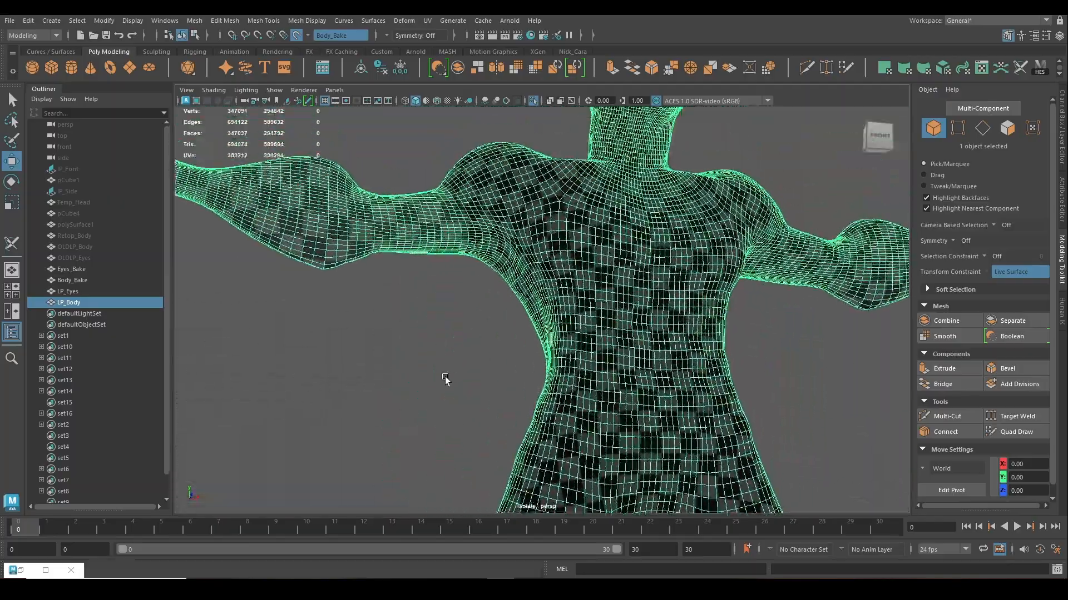
pyautogui.moveTo(445, 379)
pyautogui.keyDown('alt'); pyautogui.mouseDown()
pyautogui.moveTo(407, 402)
pyautogui.moveTo(645, 439)
pyautogui.moveTo(527, 409)
pyautogui.moveTo(553, 409)
pyautogui.moveTo(429, 251)
pyautogui.moveTo(610, 258)
pyautogui.moveTo(472, 222)
pyautogui.moveTo(603, 269)
pyautogui.moveTo(694, 272)
pyautogui.moveTo(669, 317)
pyautogui.moveTo(617, 262)
pyautogui.moveTo(660, 222)
pyautogui.moveTo(665, 359)
pyautogui.moveTo(556, 376)
pyautogui.moveTo(684, 389)
pyautogui.moveTo(676, 405)
pyautogui.moveTo(498, 358)
pyautogui.mouseUp(); pyautogui.keyUp('alt')
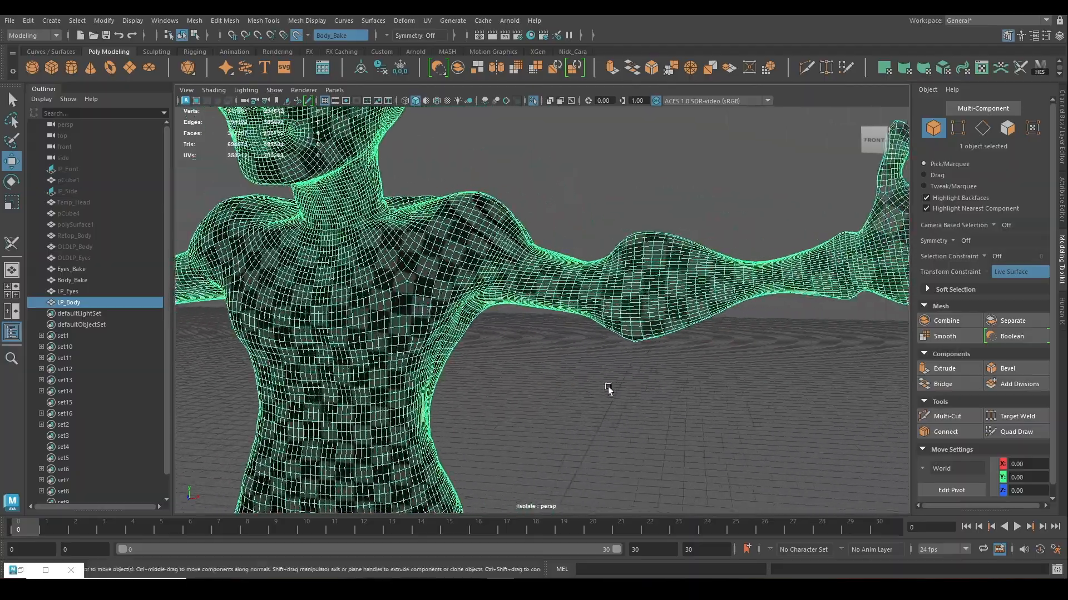
pyautogui.keyDown('alt'); pyautogui.moveTo(606, 394); pyautogui.dragTo(584, 423); pyautogui.keyUp('alt')
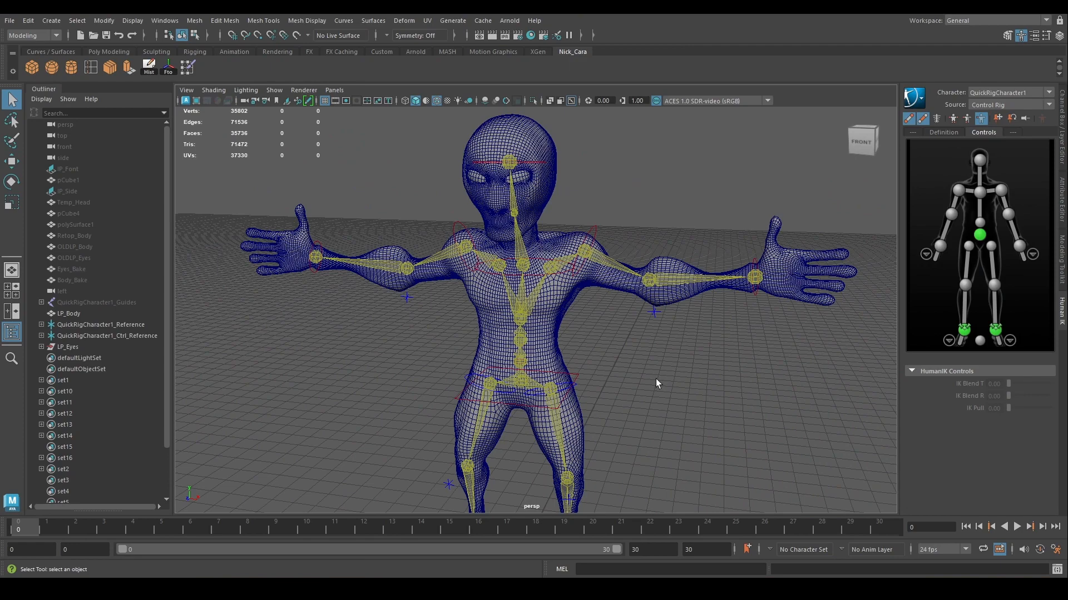
# - Switch to the Rigging command set and look over the skin binding and weight commands
pyautogui.keyDown('alt'); pyautogui.moveTo(651, 374); pyautogui.dragTo(695, 355); pyautogui.keyUp('alt')
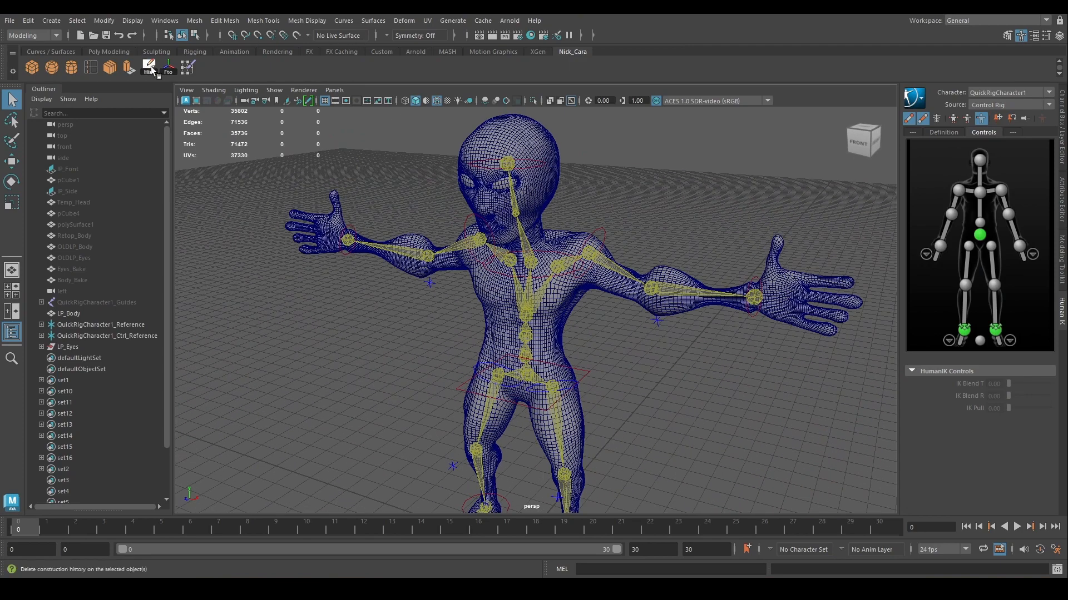
pyautogui.click(36, 40)
pyautogui.click(35, 71)
pyautogui.click(42, 39)
pyautogui.click(56, 59)
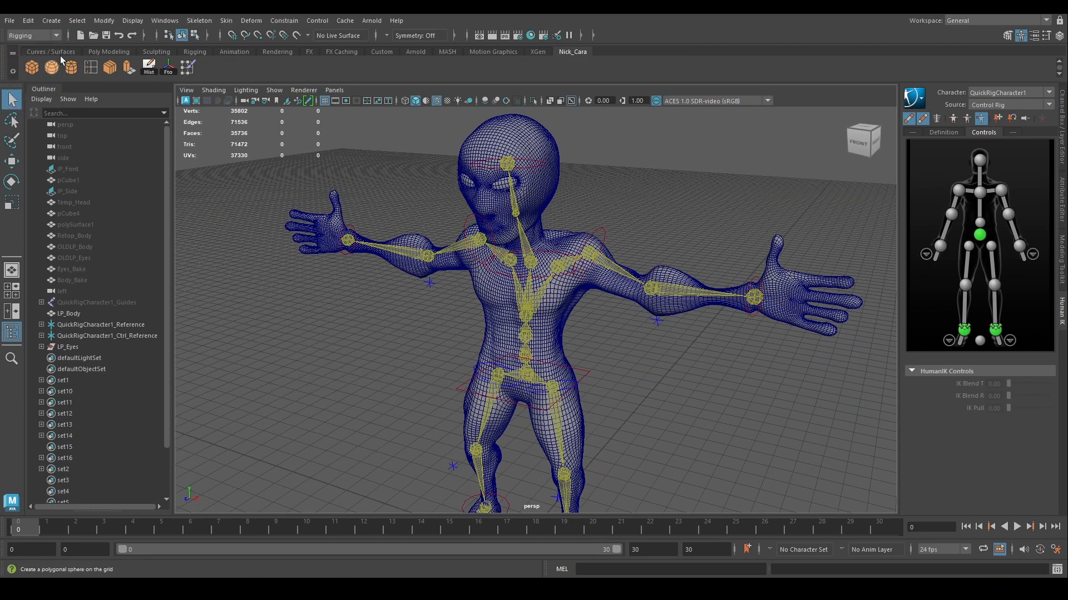
pyautogui.click(227, 21)
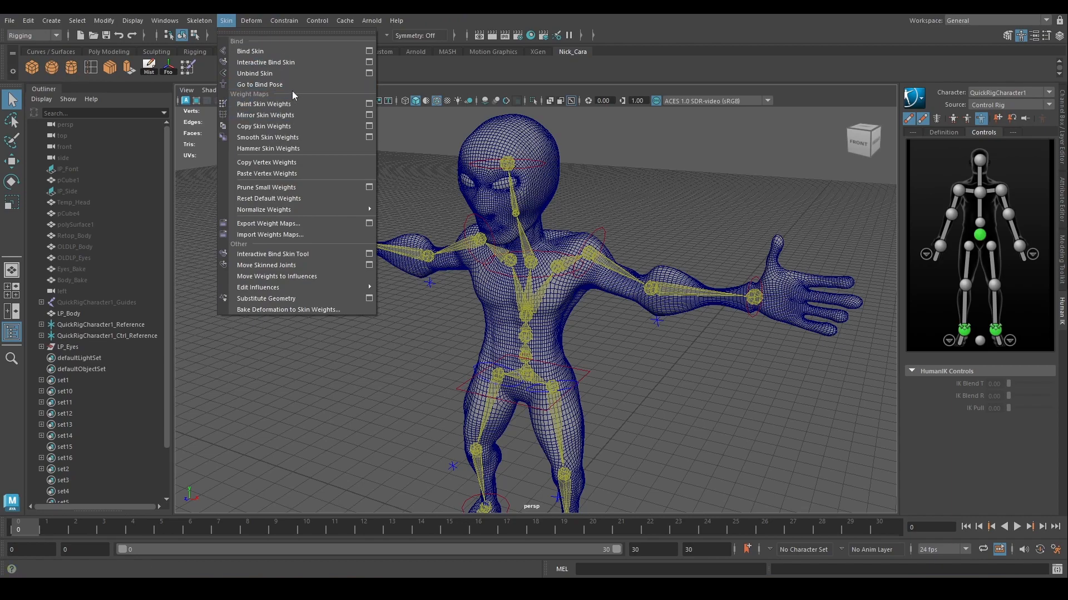
pyautogui.click(553, 252)
# - Inspect the QuickRigCharacter1 joints along the alien's spine, shoulder and arm at close range
pyautogui.keyDown('alt'); pyautogui.moveTo(610, 328); pyautogui.dragTo(648, 322); pyautogui.keyUp('alt')
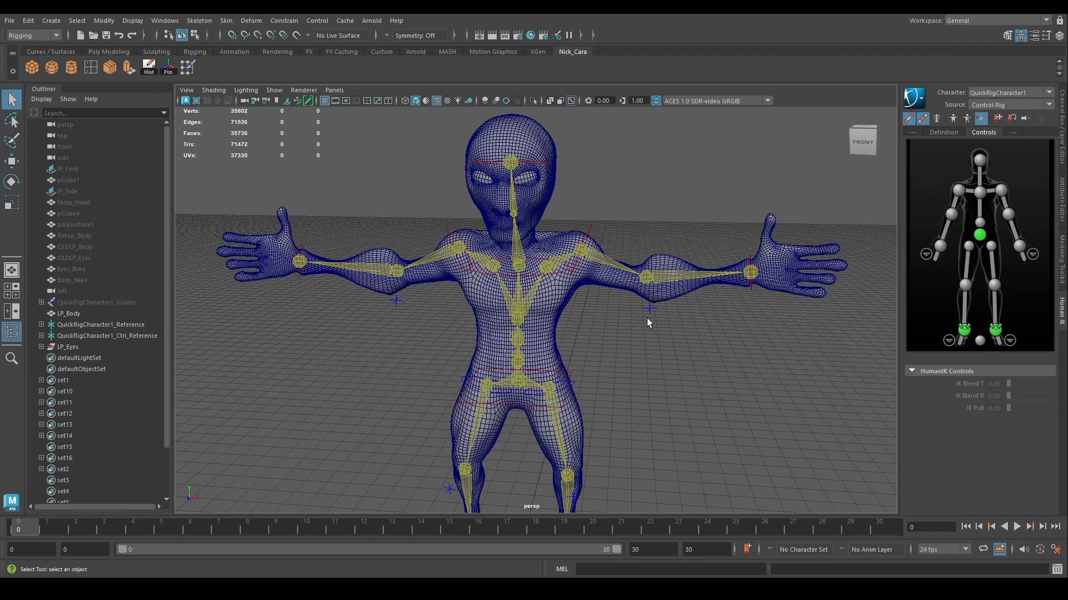
pyautogui.keyDown('alt'); pyautogui.moveTo(649, 322); pyautogui.dragTo(706, 324, button='right'); pyautogui.keyUp('alt')
pyautogui.keyDown('alt'); pyautogui.moveTo(706, 324); pyautogui.dragTo(595, 331, button='middle'); pyautogui.keyUp('alt')
pyautogui.keyDown('alt'); pyautogui.moveTo(596, 332); pyautogui.dragTo(573, 347); pyautogui.keyUp('alt')
pyautogui.keyDown('alt'); pyautogui.moveTo(573, 347); pyautogui.dragTo(540, 333, button='middle'); pyautogui.keyUp('alt')
pyautogui.keyDown('alt'); pyautogui.moveTo(540, 333); pyautogui.dragTo(532, 322); pyautogui.keyUp('alt')
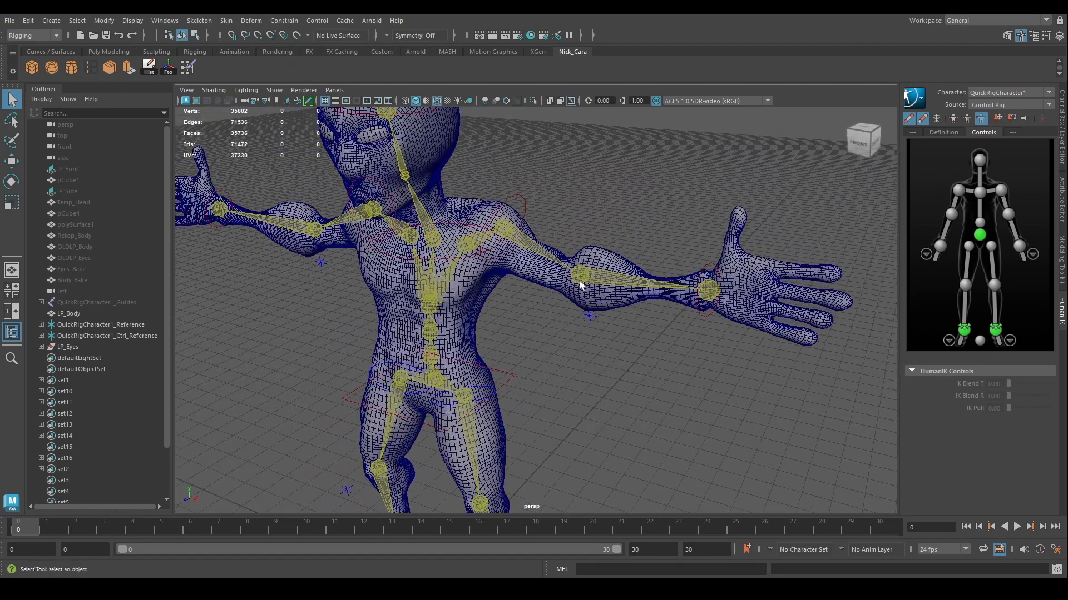
pyautogui.keyDown('alt'); pyautogui.moveTo(630, 303); pyautogui.dragTo(611, 270); pyautogui.keyUp('alt')
# - Review the skeleton and control placement over the whole LP_Body mesh from different angles, ending at the front
pyautogui.keyDown('alt'); pyautogui.moveTo(535, 232); pyautogui.dragTo(762, 284); pyautogui.keyUp('alt')
pyautogui.keyDown('alt'); pyautogui.moveTo(639, 334); pyautogui.dragTo(628, 244, button='middle'); pyautogui.keyUp('alt')
pyautogui.keyDown('alt'); pyautogui.moveTo(618, 291); pyautogui.dragTo(625, 447, button='middle'); pyautogui.keyUp('alt')
pyautogui.scroll(-2, 625, 448)
pyautogui.keyDown('alt'); pyautogui.moveTo(646, 331); pyautogui.dragTo(654, 435, button='middle'); pyautogui.keyUp('alt')
pyautogui.moveTo(659, 262)
pyautogui.keyDown('alt'); pyautogui.mouseDown()
pyautogui.moveTo(587, 278)
pyautogui.moveTo(662, 267)
pyautogui.mouseUp(); pyautogui.keyUp('alt')
pyautogui.keyDown('alt'); pyautogui.moveTo(660, 333); pyautogui.dragTo(662, 267, button='middle'); pyautogui.keyUp('alt')
pyautogui.keyDown('alt'); pyautogui.moveTo(644, 311); pyautogui.dragTo(612, 340); pyautogui.keyUp('alt')
pyautogui.keyDown('alt'); pyautogui.moveTo(613, 341); pyautogui.dragTo(591, 319, button='middle'); pyautogui.keyUp('alt')
pyautogui.keyDown('alt'); pyautogui.moveTo(590, 319); pyautogui.dragTo(579, 323); pyautogui.keyUp('alt')
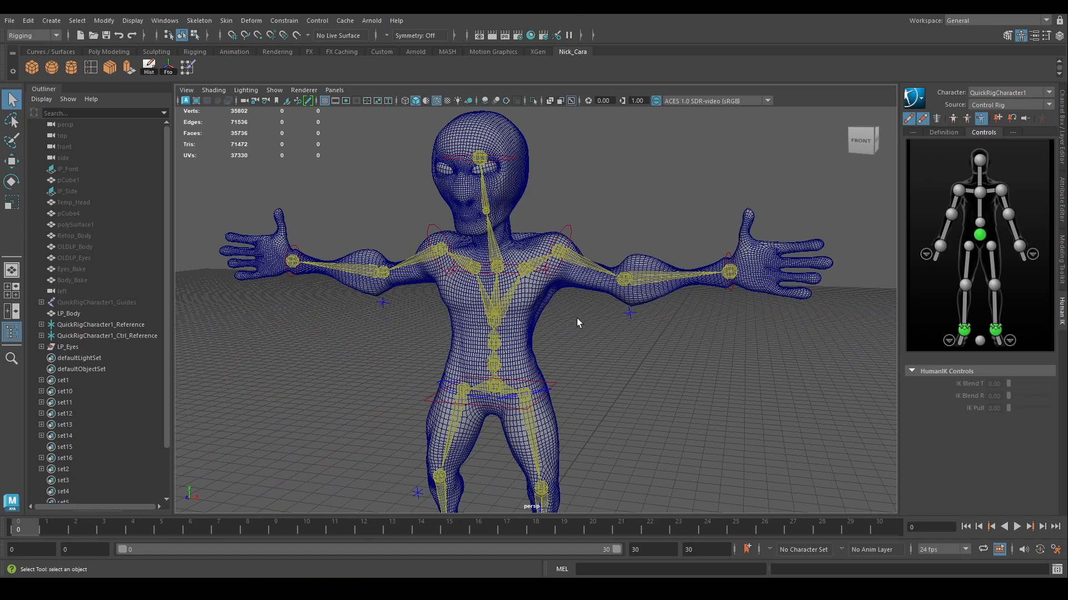
pyautogui.keyDown('alt'); pyautogui.moveTo(585, 361); pyautogui.dragTo(581, 334, button='middle'); pyautogui.keyUp('alt')
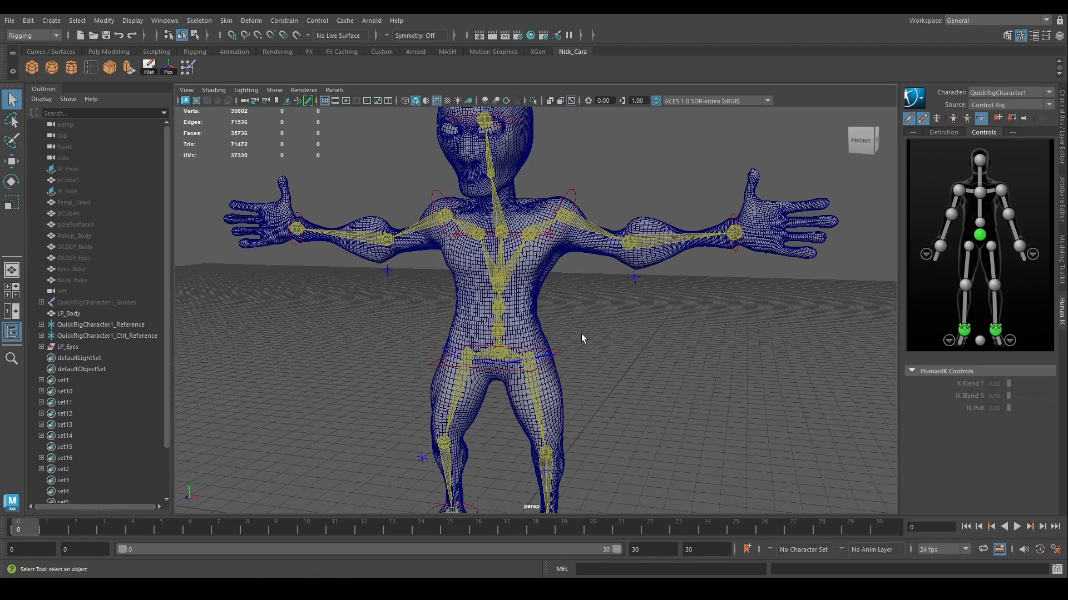
# - Examine how the skeleton and control rig fit inside the alien's arms, torso and legs from the side and the front
pyautogui.keyDown('alt'); pyautogui.moveTo(581, 334); pyautogui.dragTo(619, 367); pyautogui.keyUp('alt')
pyautogui.keyDown('alt'); pyautogui.moveTo(619, 367); pyautogui.dragTo(579, 338, button='right'); pyautogui.keyUp('alt')
pyautogui.keyDown('alt'); pyautogui.moveTo(628, 333); pyautogui.dragTo(576, 310); pyautogui.keyUp('alt')
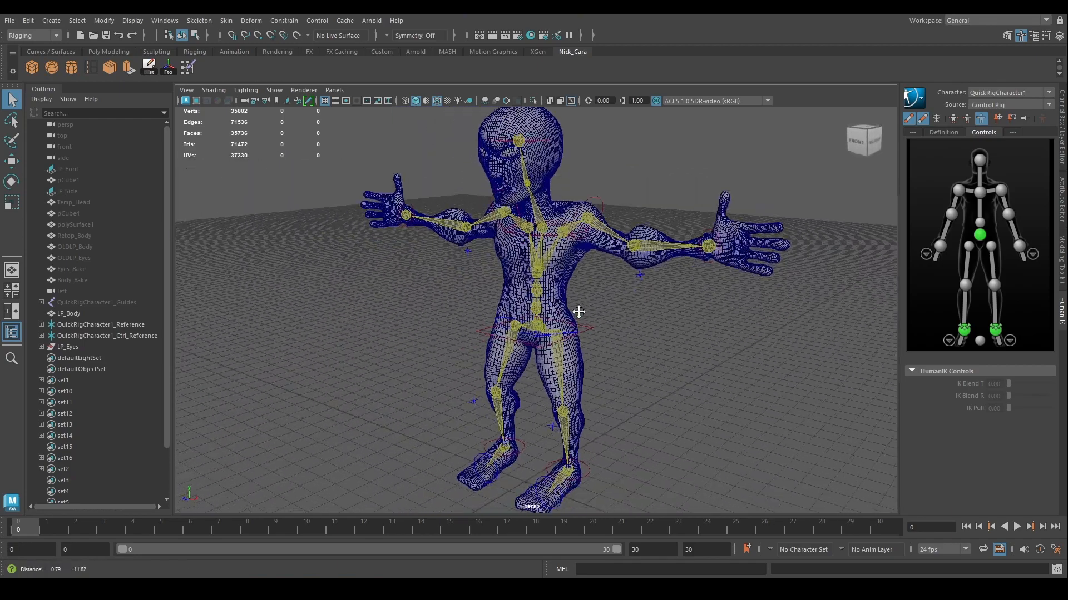
pyautogui.keyDown('alt'); pyautogui.moveTo(577, 310); pyautogui.dragTo(595, 291, button='middle'); pyautogui.keyUp('alt')
pyautogui.keyDown('alt'); pyautogui.moveTo(596, 291); pyautogui.dragTo(632, 301, button='right'); pyautogui.keyUp('alt')
pyautogui.keyDown('alt'); pyautogui.moveTo(631, 300); pyautogui.dragTo(639, 321); pyautogui.keyUp('alt')
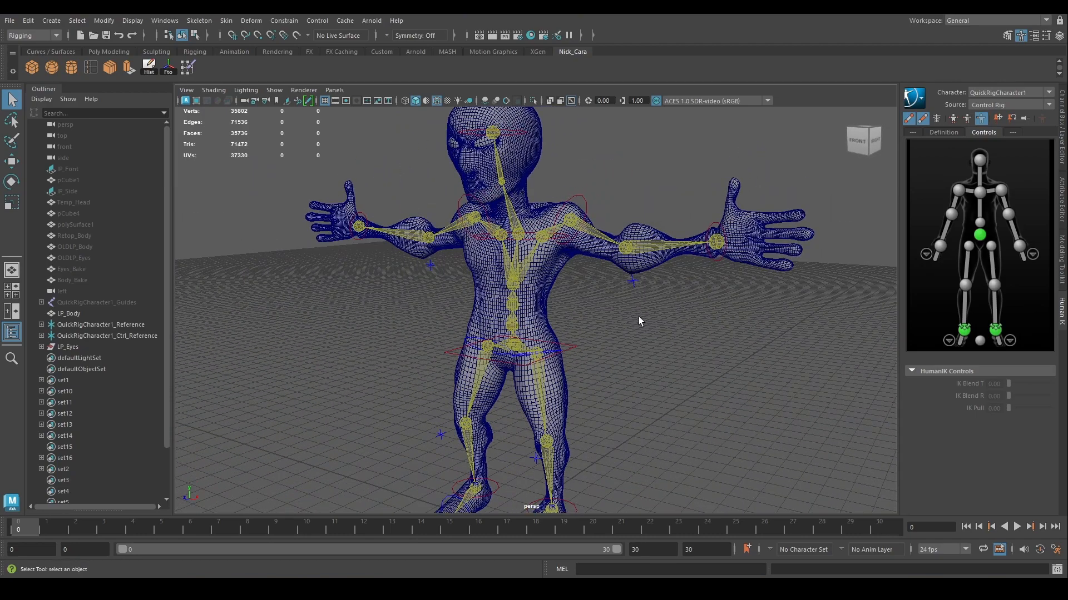
pyautogui.keyDown('alt'); pyautogui.moveTo(608, 321); pyautogui.dragTo(613, 371); pyautogui.keyUp('alt')
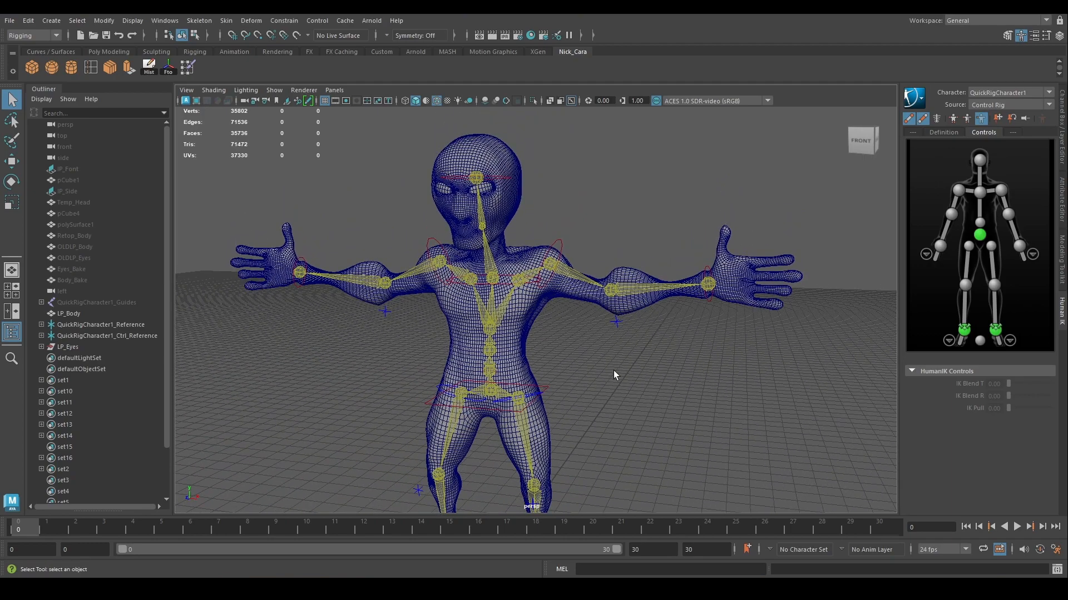
pyautogui.moveTo(613, 374)
pyautogui.keyDown('alt'); pyautogui.mouseDown()
pyautogui.moveTo(639, 360)
pyautogui.moveTo(655, 382)
pyautogui.moveTo(628, 378)
pyautogui.mouseUp(); pyautogui.keyUp('alt')
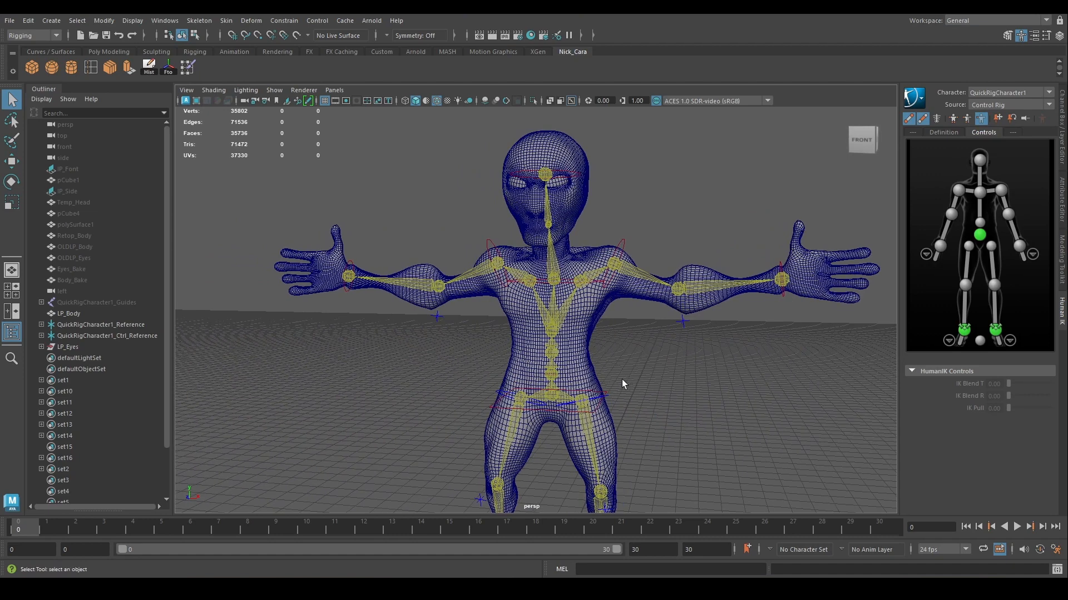
# - Open the Paint Skin Weights Tool on LP_Body and inspect the Hips influence around the pelvis
pyautogui.click(655, 298)
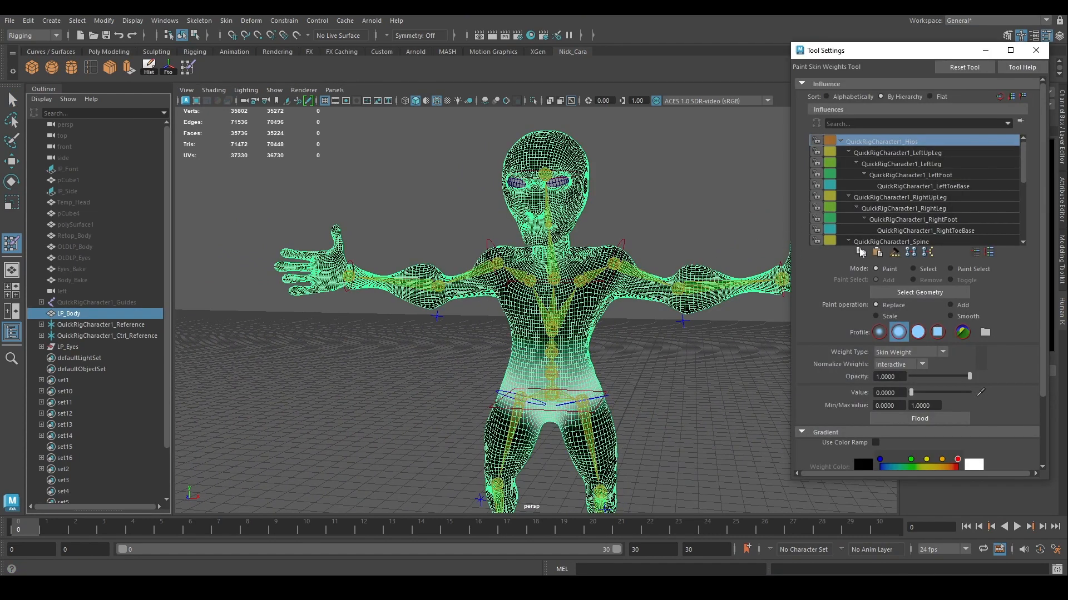
pyautogui.moveTo(698, 225)
pyautogui.keyDown('alt'); pyautogui.mouseDown()
pyautogui.moveTo(436, 239)
pyautogui.moveTo(584, 233)
pyautogui.mouseUp(); pyautogui.keyUp('alt')
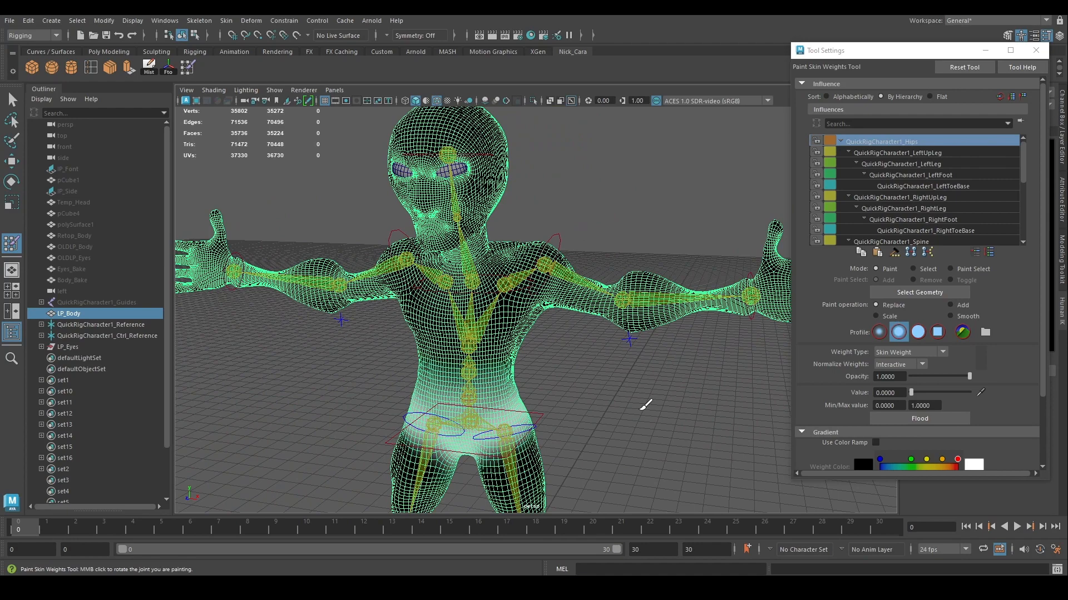
pyautogui.keyDown('alt'); pyautogui.moveTo(644, 405); pyautogui.dragTo(643, 368, button='middle'); pyautogui.keyUp('alt')
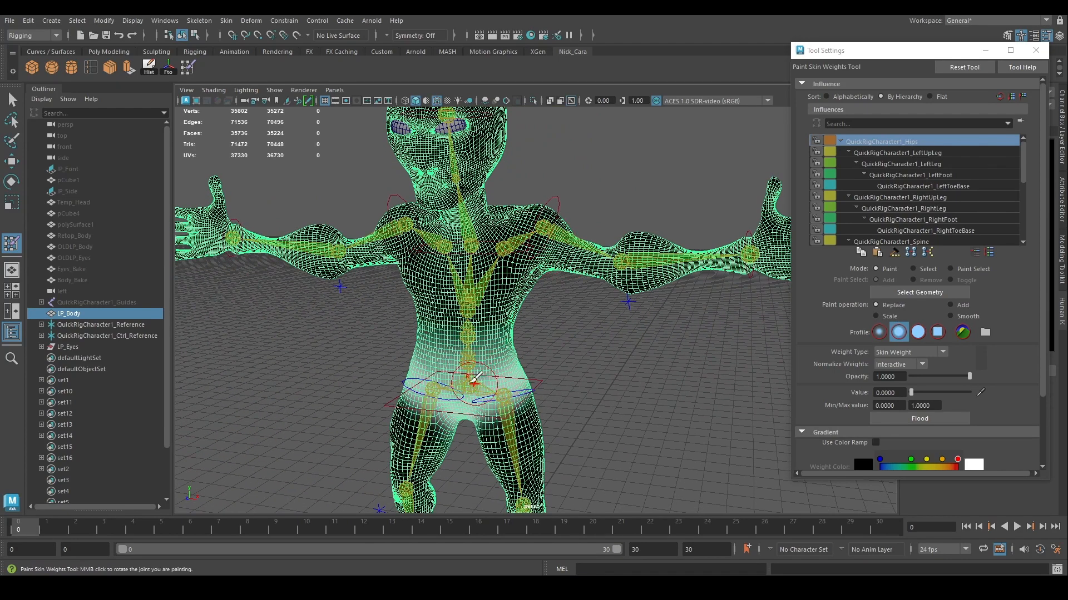
pyautogui.keyDown('alt'); pyautogui.moveTo(593, 371); pyautogui.dragTo(592, 307, button='middle'); pyautogui.keyUp('alt')
pyautogui.keyDown('alt'); pyautogui.moveTo(591, 308); pyautogui.dragTo(708, 346, button='right'); pyautogui.keyUp('alt')
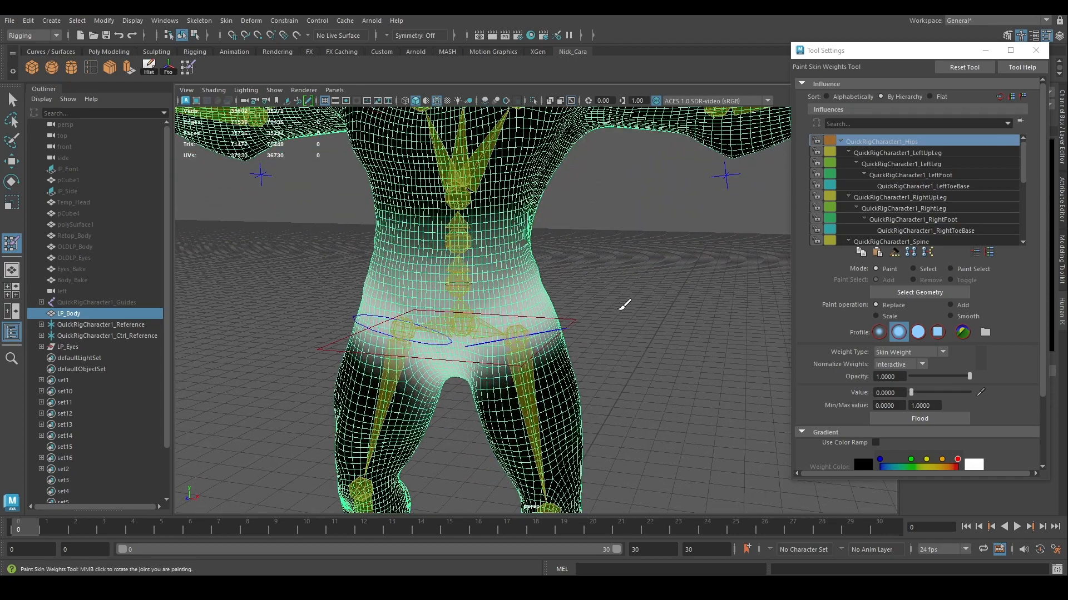
pyautogui.keyDown('alt'); pyautogui.moveTo(620, 310); pyautogui.dragTo(634, 299, button='middle'); pyautogui.keyUp('alt')
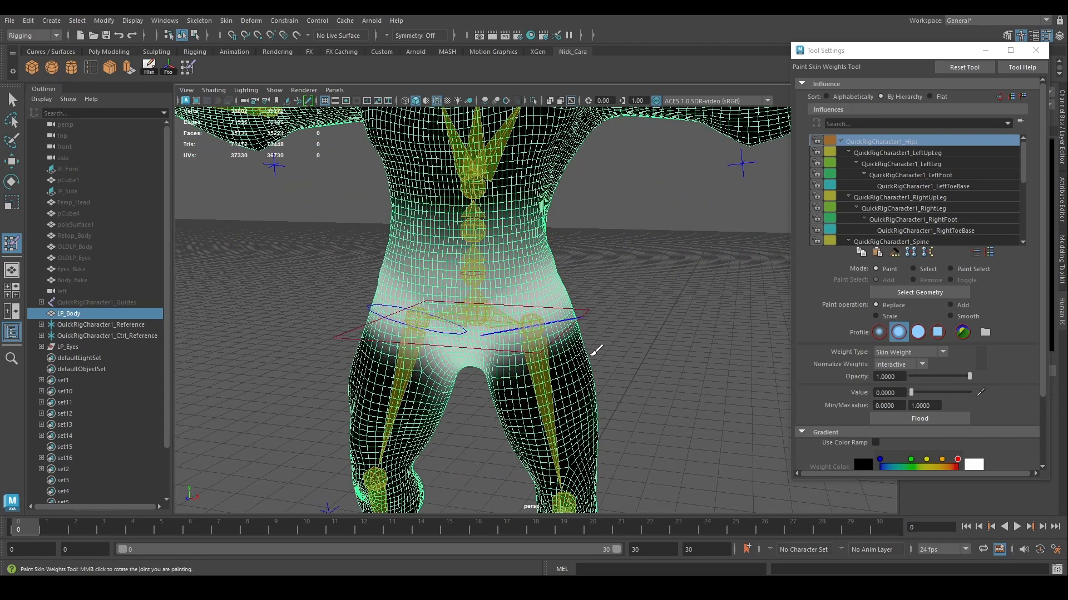
pyautogui.keyDown('alt'); pyautogui.moveTo(596, 351); pyautogui.dragTo(556, 340, button='middle'); pyautogui.keyUp('alt')
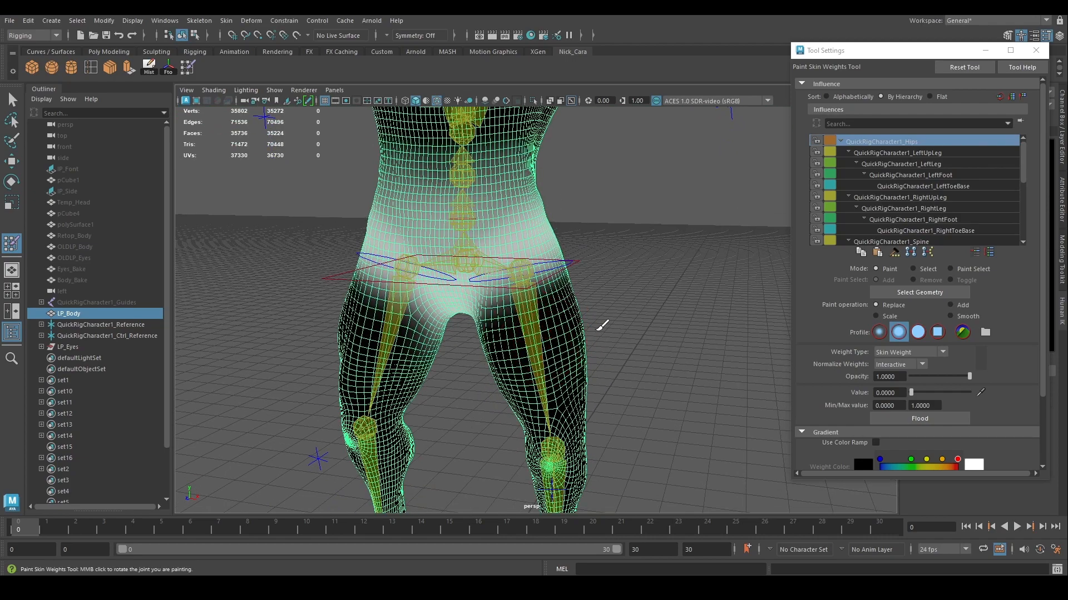
pyautogui.keyDown('alt'); pyautogui.moveTo(630, 280); pyautogui.dragTo(609, 358, button='right'); pyautogui.keyUp('alt')
pyautogui.keyDown('alt'); pyautogui.moveTo(608, 358); pyautogui.dragTo(606, 408, button='middle'); pyautogui.keyUp('alt')
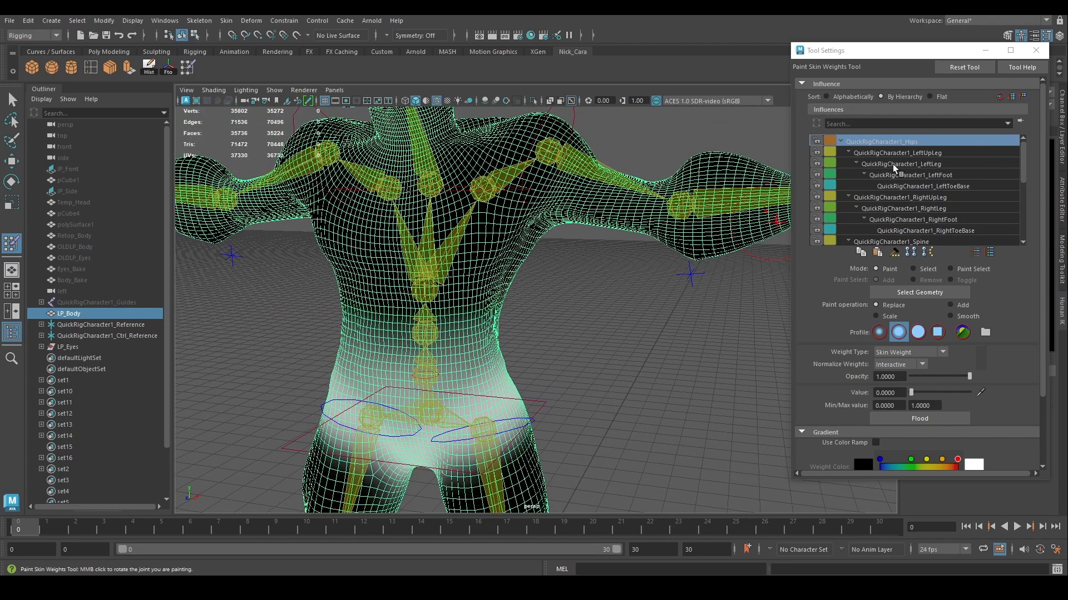
# - Display the skin weights of the LeftUpLeg, LeftLeg and LeftFoot influences on the mesh
pyautogui.click(889, 153)
pyautogui.keyDown('alt'); pyautogui.moveTo(654, 278); pyautogui.dragTo(598, 210, button='middle'); pyautogui.keyUp('alt')
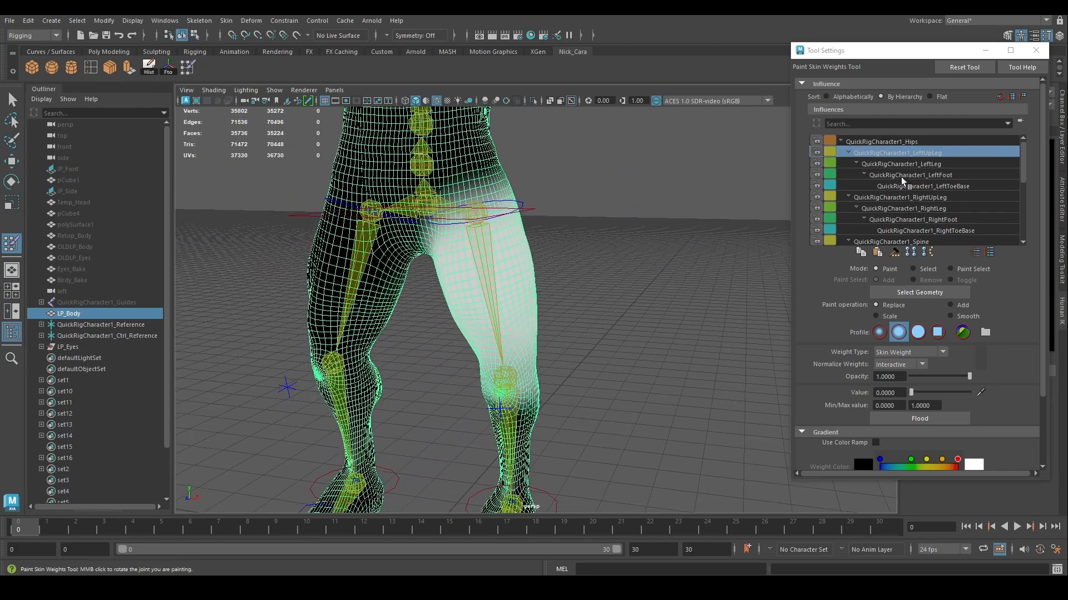
pyautogui.click(901, 164)
pyautogui.click(910, 175)
pyautogui.keyDown('alt'); pyautogui.moveTo(784, 241); pyautogui.dragTo(592, 219, button='right'); pyautogui.keyUp('alt')
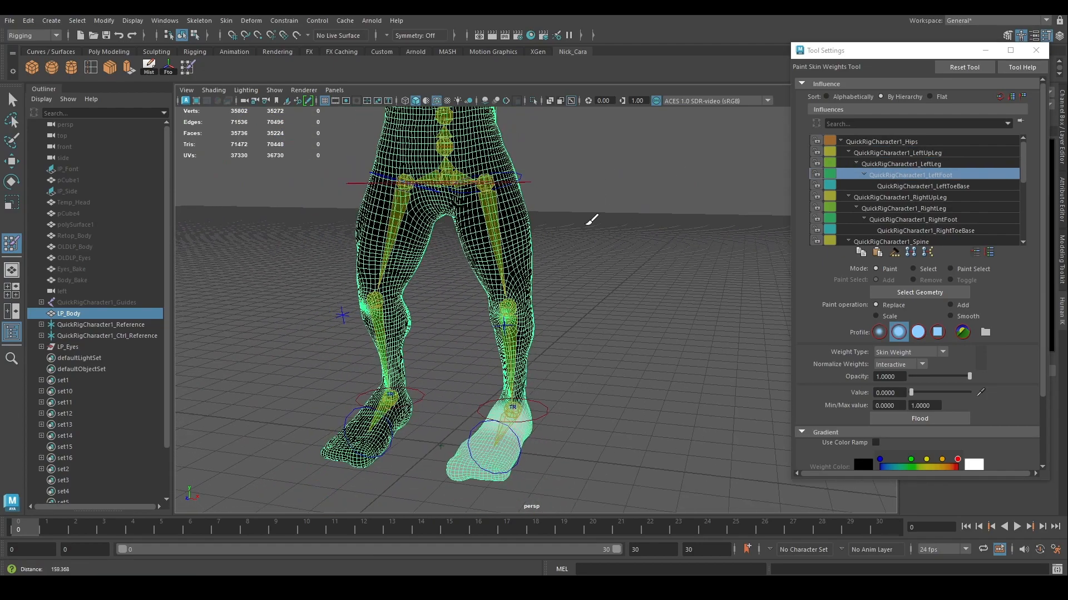
# - Check the skin weights of the LeftToeBase influence and of the right leg chain from RightUpLeg to RightToeBase
pyautogui.click(890, 186)
pyautogui.click(894, 197)
pyautogui.click(903, 209)
pyautogui.click(912, 220)
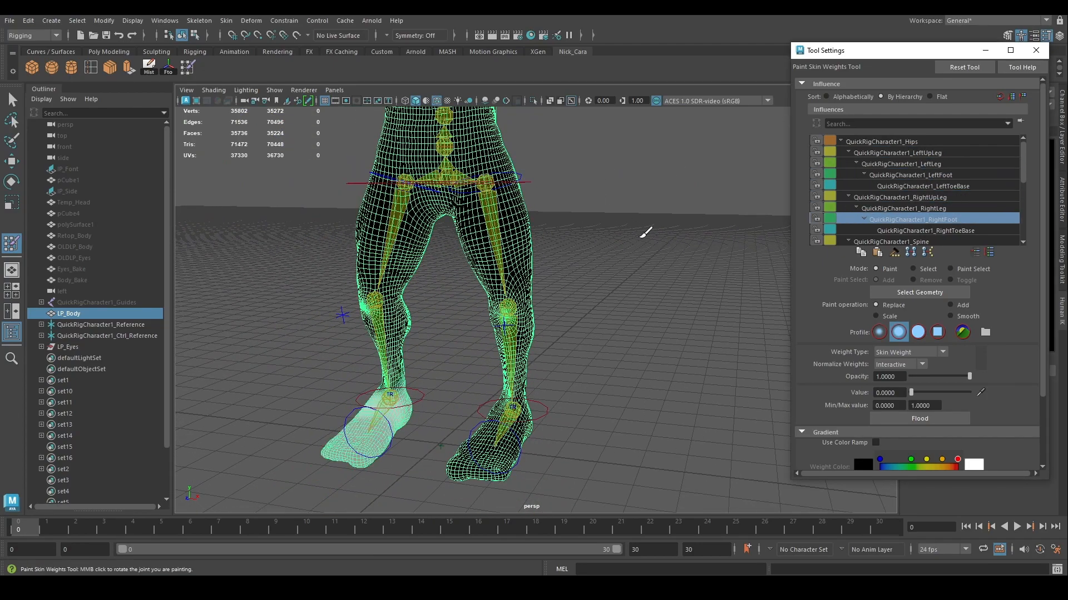
pyautogui.keyDown('alt'); pyautogui.moveTo(667, 239); pyautogui.dragTo(722, 202, button='right'); pyautogui.keyUp('alt')
pyautogui.click(924, 231)
# - Inspect the skin weights of Spine, Spine1 and Spine2 across the alien's back, waist and chest
pyautogui.keyDown('alt'); pyautogui.moveTo(654, 192); pyautogui.dragTo(659, 310, button='middle'); pyautogui.keyUp('alt')
pyautogui.keyDown('alt'); pyautogui.moveTo(660, 310); pyautogui.dragTo(433, 308); pyautogui.keyUp('alt')
pyautogui.scroll(-3, 1023, 177)
pyautogui.click(890, 190)
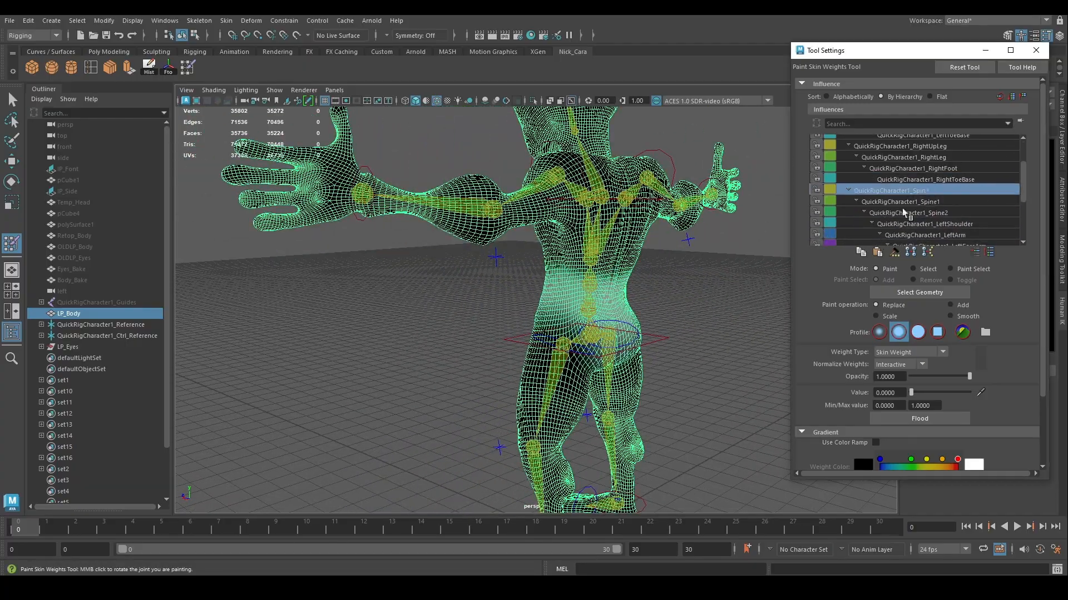
pyautogui.keyDown('alt'); pyautogui.moveTo(556, 306); pyautogui.dragTo(667, 306); pyautogui.keyUp('alt')
pyautogui.click(895, 201)
pyautogui.keyDown('alt'); pyautogui.moveTo(722, 209); pyautogui.dragTo(479, 167); pyautogui.keyUp('alt')
pyautogui.click(914, 213)
pyautogui.keyDown('alt'); pyautogui.moveTo(779, 189); pyautogui.dragTo(688, 170); pyautogui.keyUp('alt')
pyautogui.moveTo(531, 169)
pyautogui.keyDown('alt'); pyautogui.mouseDown()
pyautogui.moveTo(648, 162)
pyautogui.moveTo(579, 270)
pyautogui.mouseUp(); pyautogui.keyUp('alt')
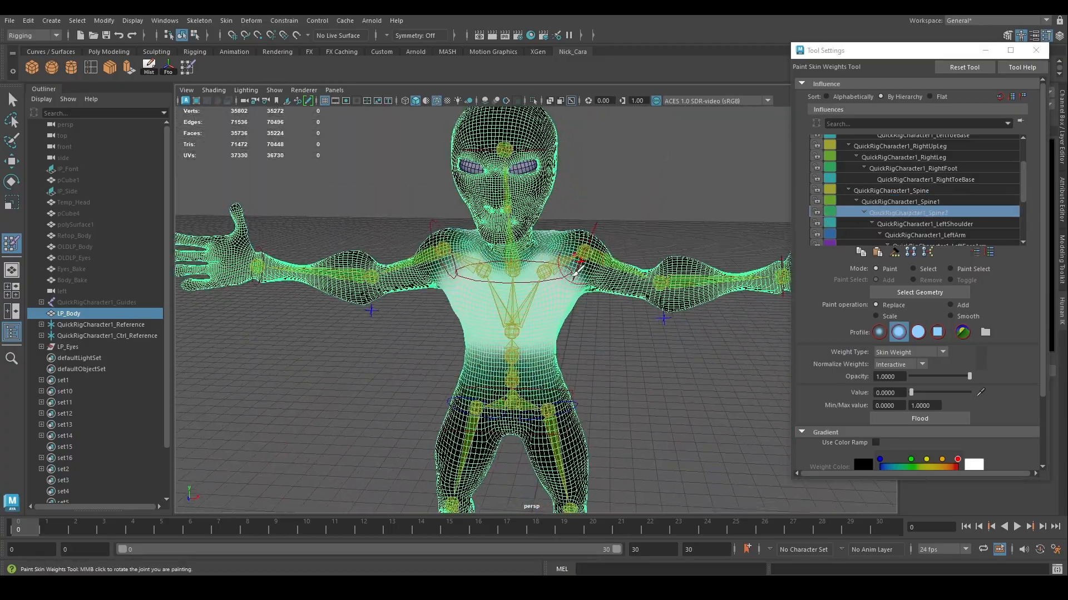
# - Show the LeftShoulder influence and examine its weights around the collarbone and shoulder
pyautogui.keyDown('alt'); pyautogui.moveTo(631, 195); pyautogui.dragTo(636, 268, button='middle'); pyautogui.keyUp('alt')
pyautogui.keyDown('alt'); pyautogui.moveTo(695, 210); pyautogui.dragTo(496, 191); pyautogui.keyUp('alt')
pyautogui.click(902, 225)
pyautogui.keyDown('alt'); pyautogui.moveTo(496, 190); pyautogui.dragTo(534, 180, button='right'); pyautogui.keyUp('alt')
pyautogui.keyDown('alt'); pyautogui.moveTo(534, 181); pyautogui.dragTo(627, 202); pyautogui.keyUp('alt')
# - Show the LeftArm influence and examine its weight falloff around the shoulder and armpit from several angles
pyautogui.click(912, 235)
pyautogui.keyDown('alt'); pyautogui.moveTo(699, 223); pyautogui.dragTo(611, 307); pyautogui.keyUp('alt')
pyautogui.keyDown('alt'); pyautogui.moveTo(641, 188); pyautogui.dragTo(688, 290, button='middle'); pyautogui.keyUp('alt')
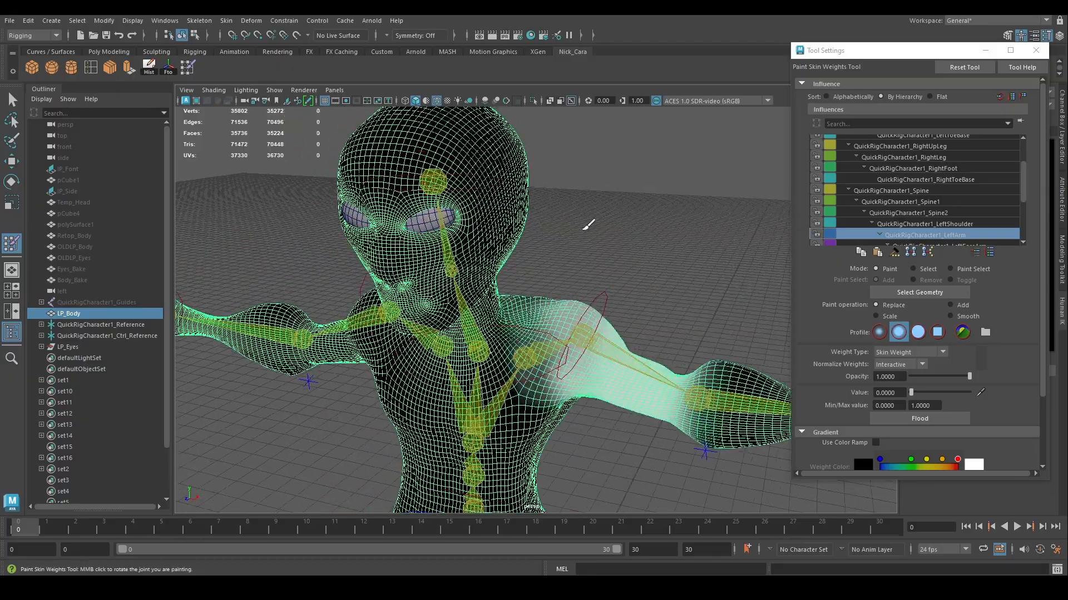
pyautogui.moveTo(622, 228)
pyautogui.keyDown('alt'); pyautogui.mouseDown()
pyautogui.moveTo(624, 205)
pyautogui.moveTo(640, 220)
pyautogui.mouseUp(); pyautogui.keyUp('alt')
pyautogui.keyDown('alt'); pyautogui.moveTo(597, 356); pyautogui.dragTo(584, 245, button='middle'); pyautogui.keyUp('alt')
pyautogui.keyDown('alt'); pyautogui.moveTo(634, 255); pyautogui.dragTo(600, 261); pyautogui.keyUp('alt')
pyautogui.keyDown('alt'); pyautogui.moveTo(600, 261); pyautogui.dragTo(604, 325, button='middle'); pyautogui.keyUp('alt')
pyautogui.keyDown('alt'); pyautogui.moveTo(604, 325); pyautogui.dragTo(585, 314); pyautogui.keyUp('alt')
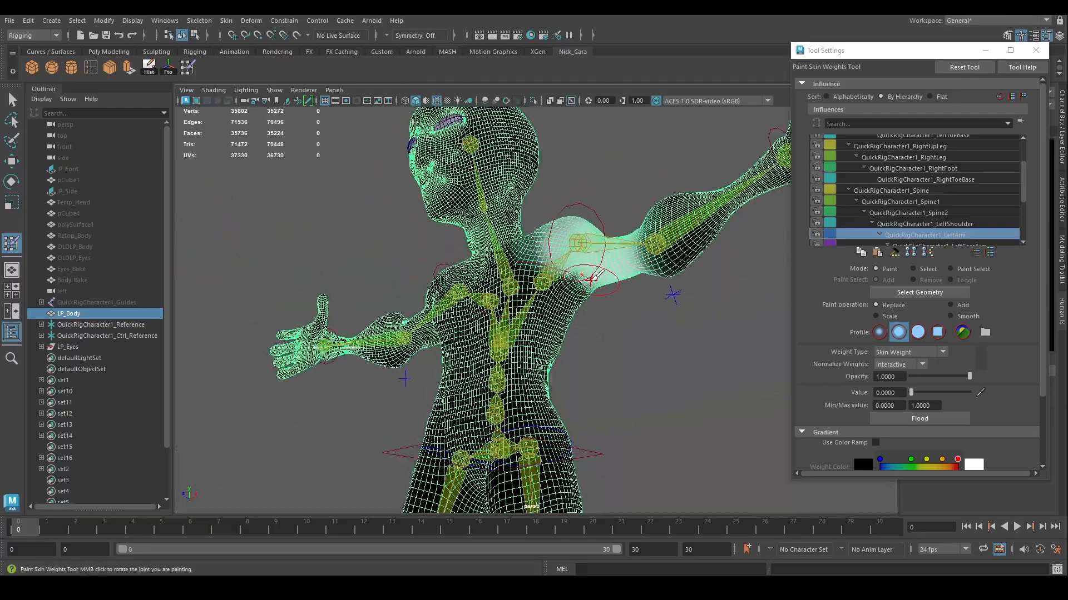
pyautogui.keyDown('alt'); pyautogui.moveTo(594, 252); pyautogui.dragTo(414, 224); pyautogui.keyUp('alt')
# - Go through the LeftForeArm, LeftHand, Neck, Head, RightShoulder and RightArm influences to check their skin weights
pyautogui.scroll(-2, 951, 207)
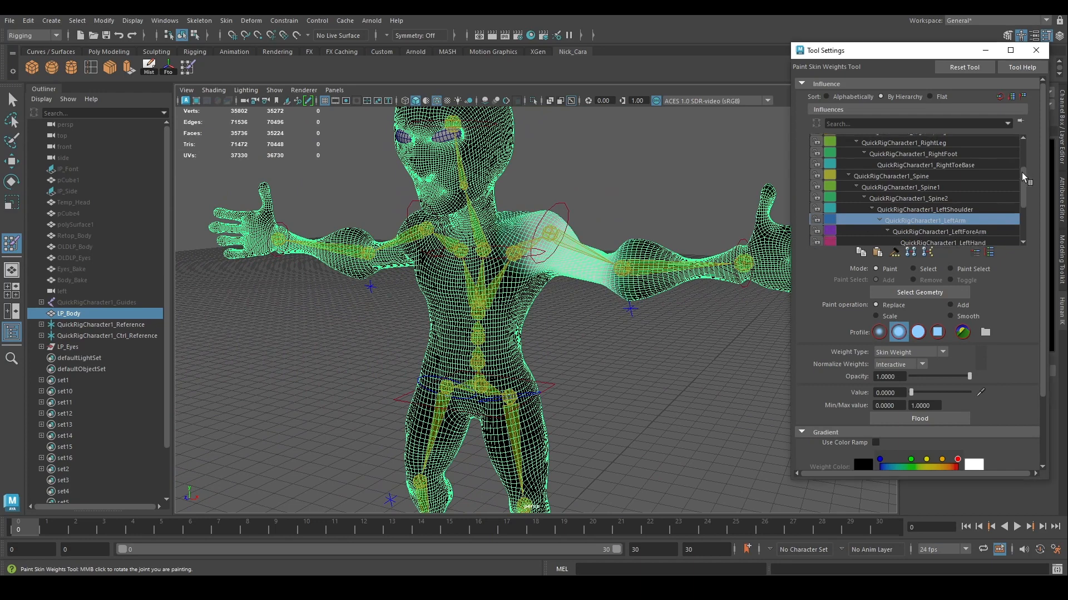
pyautogui.click(950, 205)
pyautogui.click(948, 216)
pyautogui.click(945, 226)
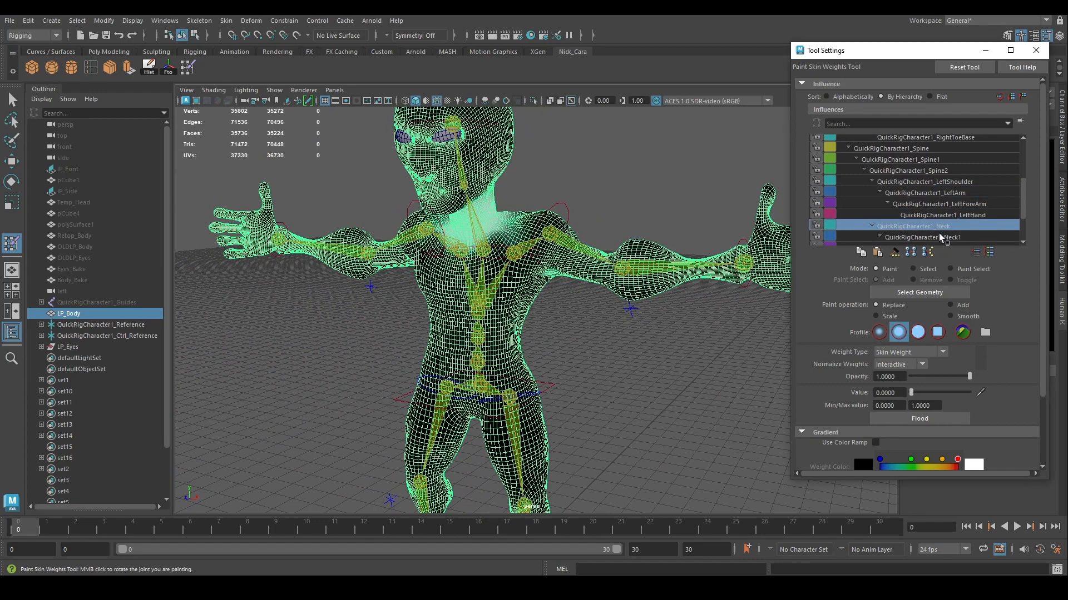
pyautogui.scroll(-2, 1001, 214)
pyautogui.click(978, 207)
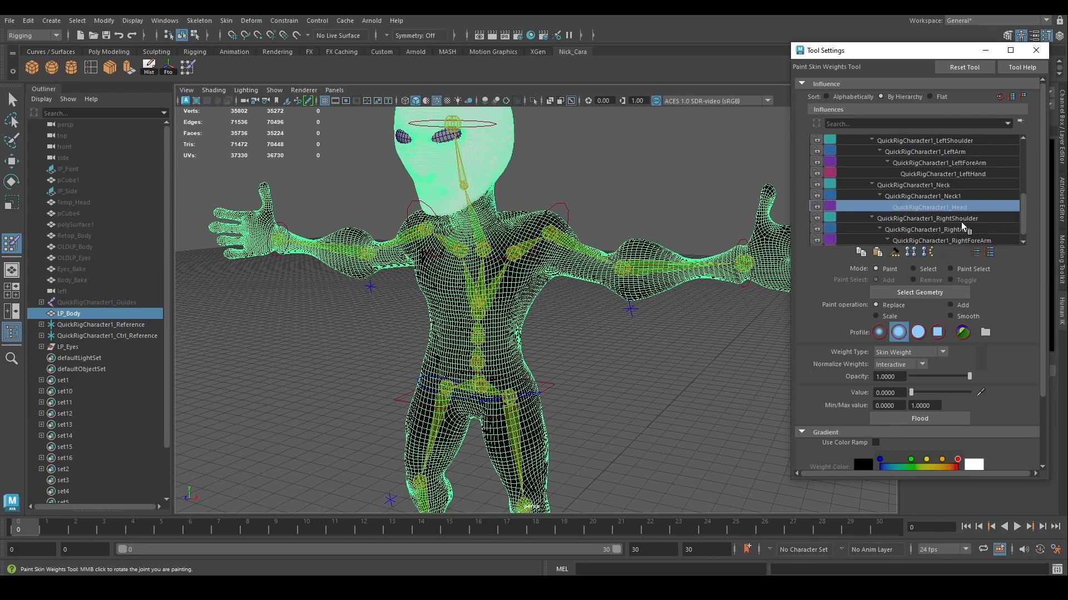
pyautogui.click(965, 218)
pyautogui.click(960, 230)
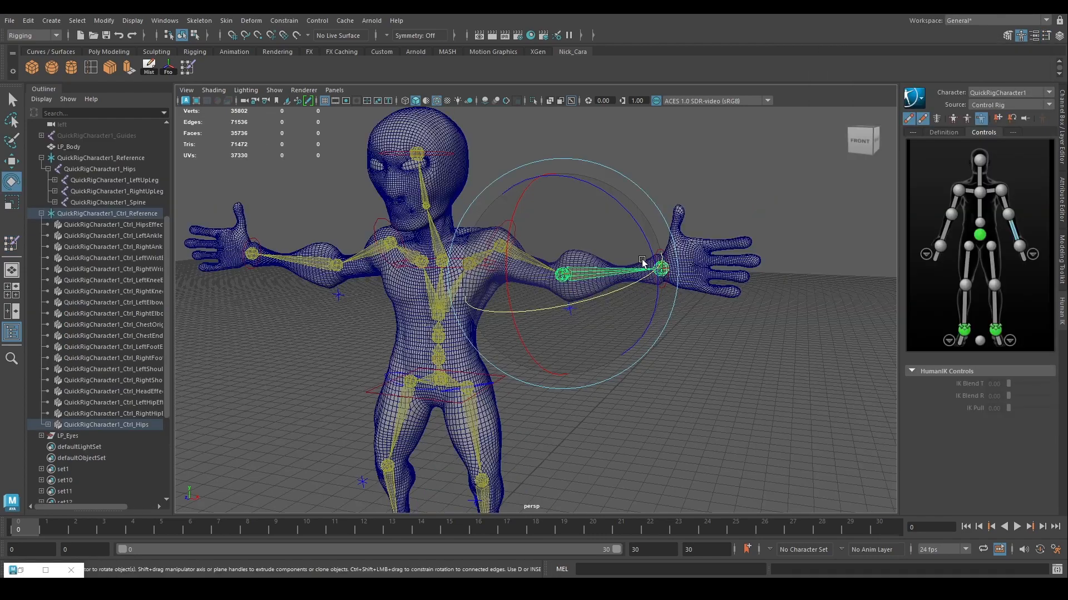
# - Try rotating the left forearm control to test the elbow deformation, and undo the rotations
pyautogui.keyDown('alt'); pyautogui.moveTo(712, 207); pyautogui.dragTo(752, 184, button='middle'); pyautogui.keyUp('alt')
pyautogui.keyDown('alt'); pyautogui.moveTo(644, 176); pyautogui.dragTo(646, 206, button='middle'); pyautogui.keyUp('alt')
pyautogui.moveTo(565, 222); pyautogui.dragTo(555, 272)
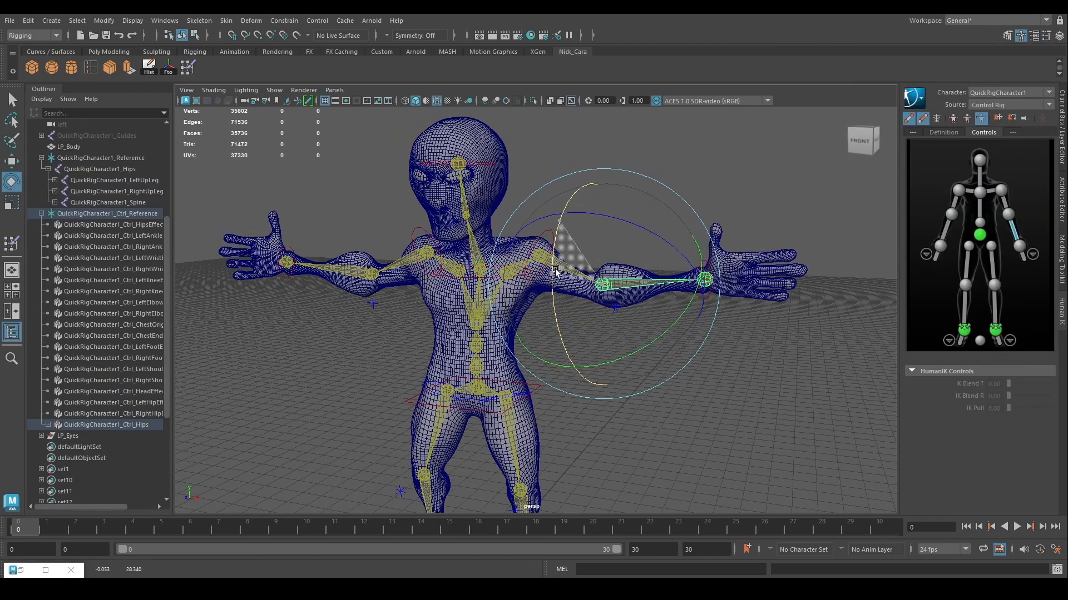
pyautogui.moveTo(652, 290); pyautogui.dragTo(651, 287)
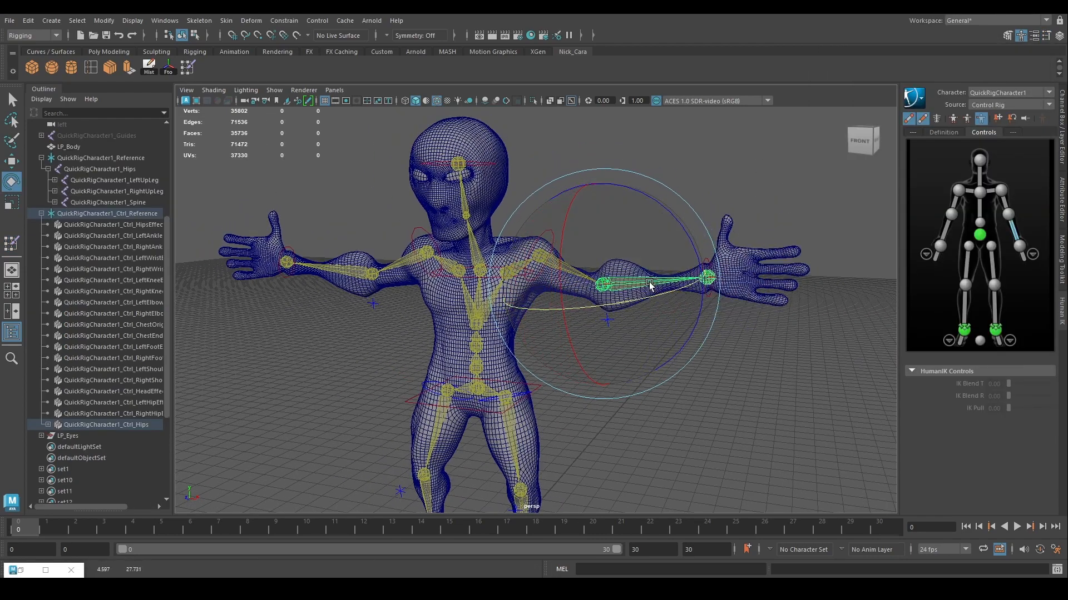
pyautogui.hotkey('ctrl', 'z')
pyautogui.hotkey('ctrl', 'z')
# - Try rotating the upper arm controls to test how the shoulder area of the mesh deforms
pyautogui.scroll(4, 410, 267)
pyautogui.keyDown('alt'); pyautogui.moveTo(410, 267); pyautogui.dragTo(534, 282, button='middle'); pyautogui.keyUp('alt')
pyautogui.click(461, 250)
pyautogui.moveTo(462, 250); pyautogui.dragTo(575, 270)
pyautogui.click(609, 241)
pyautogui.keyDown('alt'); pyautogui.moveTo(618, 342); pyautogui.dragTo(560, 332); pyautogui.keyUp('alt')
pyautogui.keyDown('alt'); pyautogui.moveTo(559, 333); pyautogui.dragTo(439, 314); pyautogui.keyUp('alt')
pyautogui.scroll(3, 439, 314)
pyautogui.moveTo(496, 282); pyautogui.dragTo(572, 266)
pyautogui.keyDown('alt'); pyautogui.moveTo(576, 346); pyautogui.dragTo(655, 345, button='middle'); pyautogui.keyUp('alt')
pyautogui.scroll(-2, 662, 343)
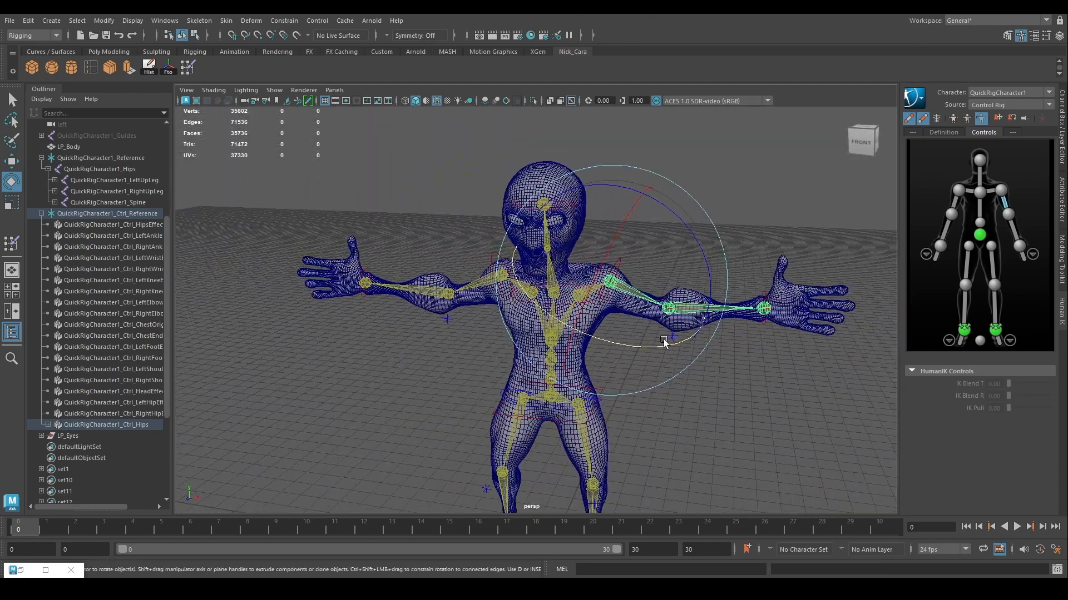
# - Try rotating the right thigh control to test the hip deformation, and try selecting the left thigh control
pyautogui.keyDown('alt'); pyautogui.moveTo(503, 354); pyautogui.dragTo(455, 303, button='middle'); pyautogui.keyUp('alt')
pyautogui.scroll(2, 456, 305)
pyautogui.click(458, 400)
pyautogui.keyDown('alt'); pyautogui.moveTo(488, 388); pyautogui.dragTo(513, 311, button='middle'); pyautogui.keyUp('alt')
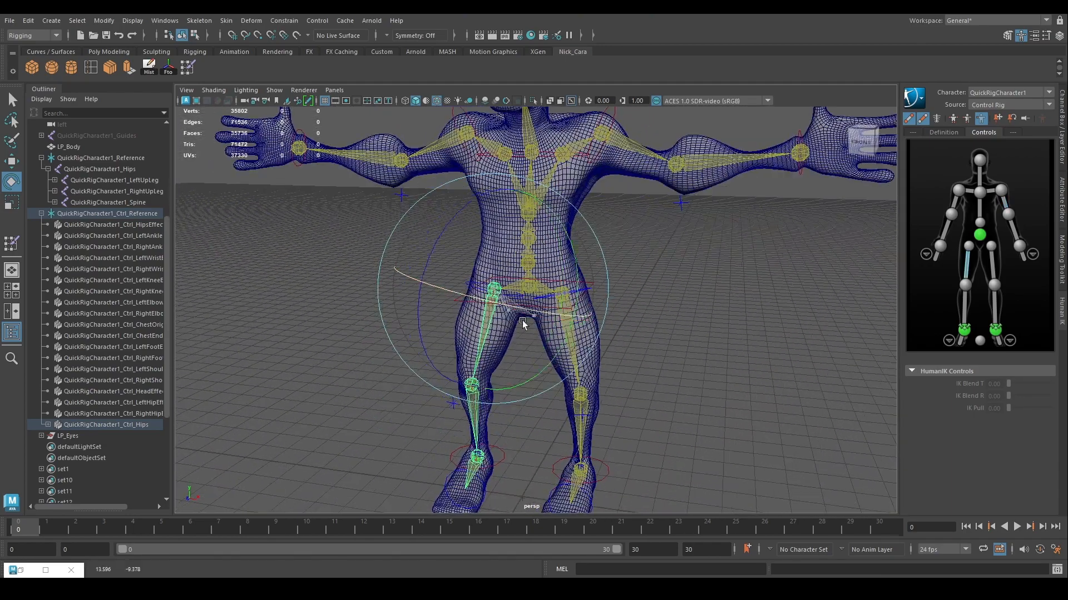
pyautogui.click(578, 347)
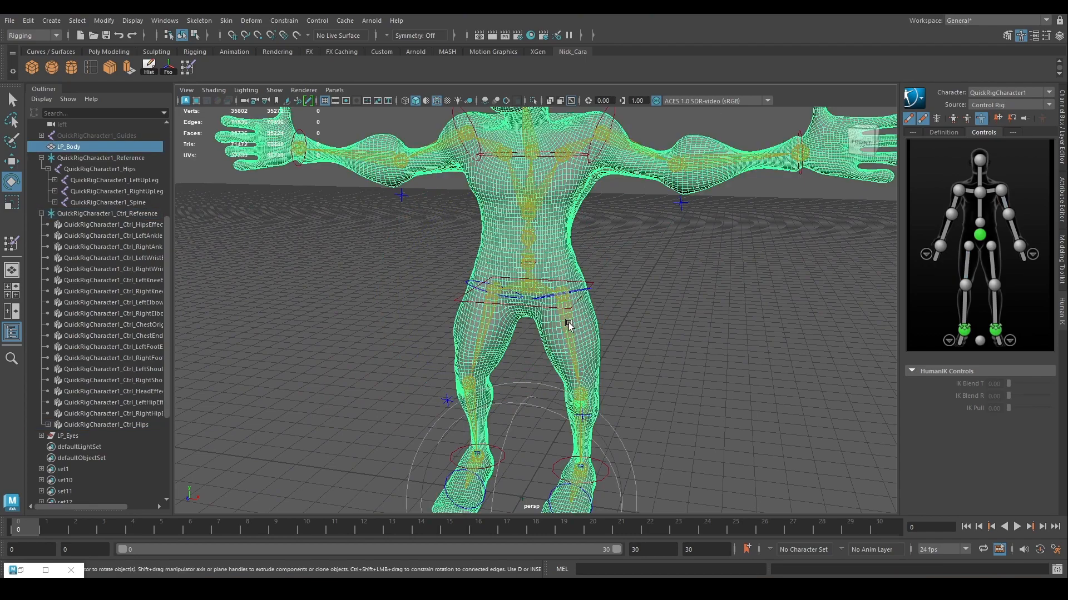
pyautogui.click(573, 301)
pyautogui.click(574, 306)
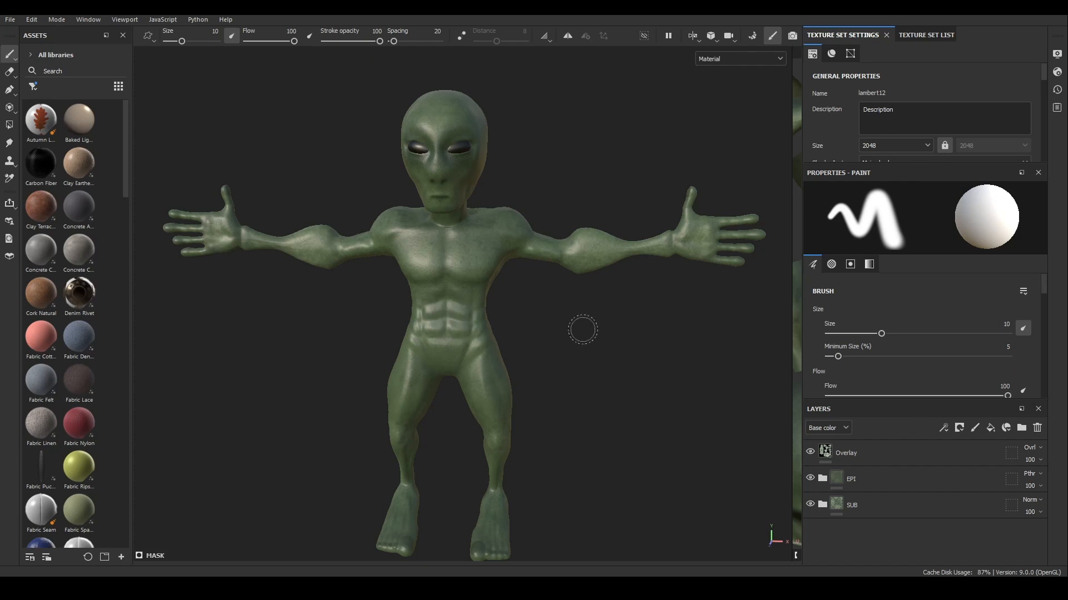
# - Switch to Substance 3D Painter and look over the textured alien's head, torso and arms
pyautogui.keyDown('alt'); pyautogui.moveTo(543, 332); pyautogui.dragTo(517, 360, button='middle'); pyautogui.keyUp('alt')
pyautogui.keyDown('alt'); pyautogui.moveTo(517, 360); pyautogui.dragTo(641, 355, button='right'); pyautogui.keyUp('alt')
pyautogui.keyDown('alt'); pyautogui.moveTo(643, 355); pyautogui.dragTo(601, 371); pyautogui.keyUp('alt')
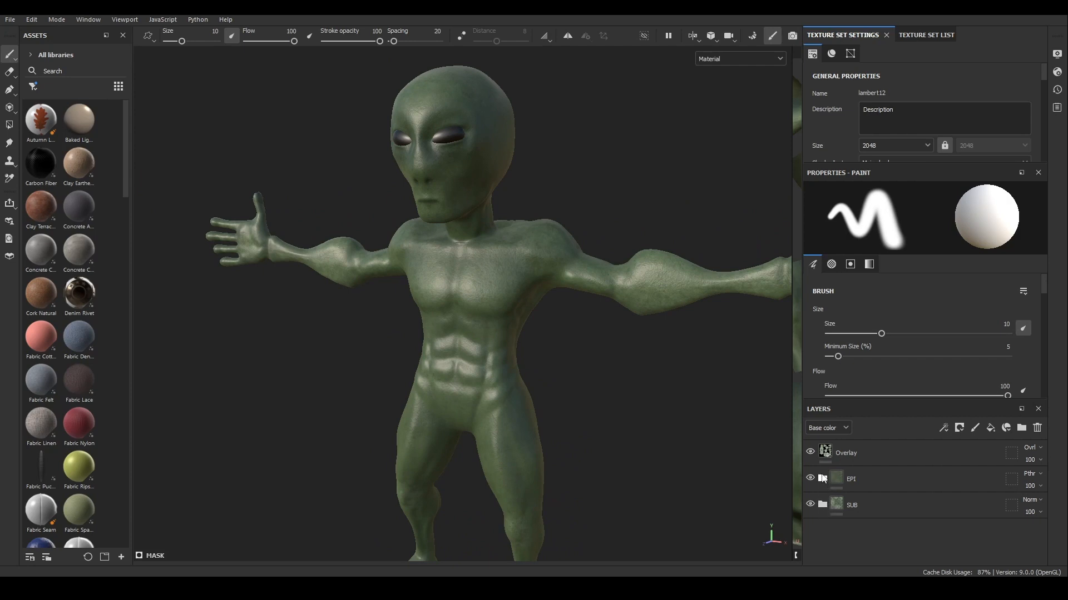
pyautogui.keyDown('alt'); pyautogui.moveTo(671, 395); pyautogui.dragTo(603, 392); pyautogui.keyUp('alt')
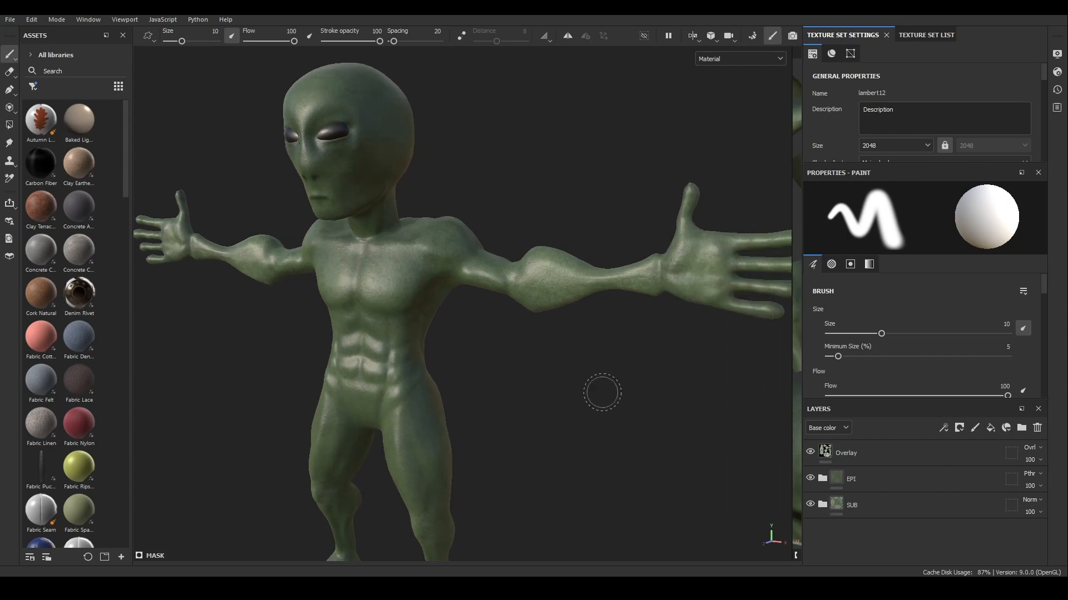
# - Toggle the Overlay layer's visibility repeatedly to compare the skin with and without it
pyautogui.click(811, 453)
pyautogui.click(811, 452)
pyautogui.click(812, 452)
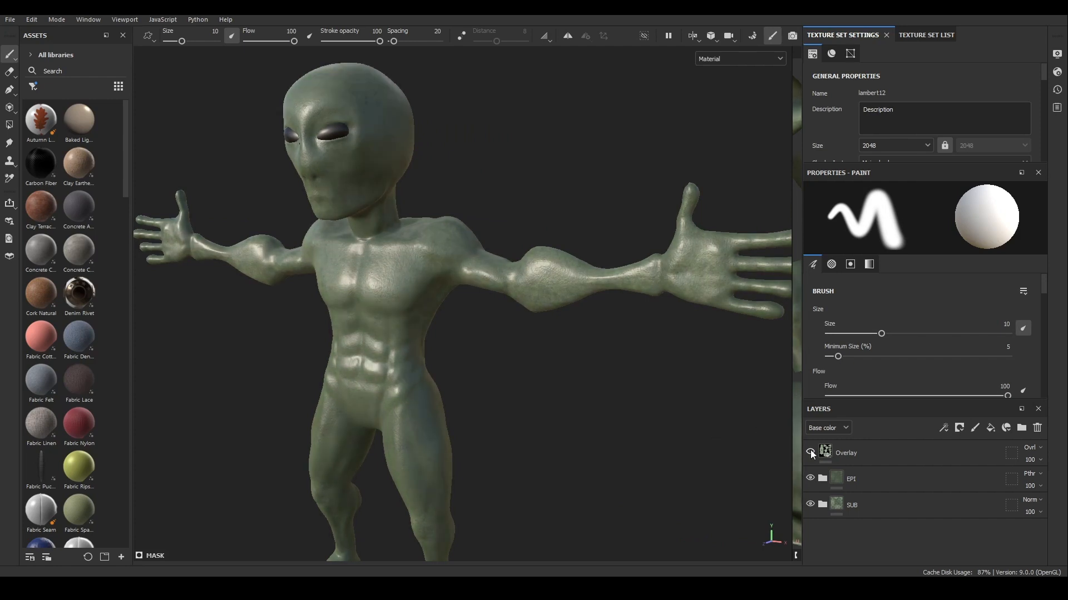
pyautogui.click(811, 452)
pyautogui.click(811, 452)
pyautogui.click(812, 452)
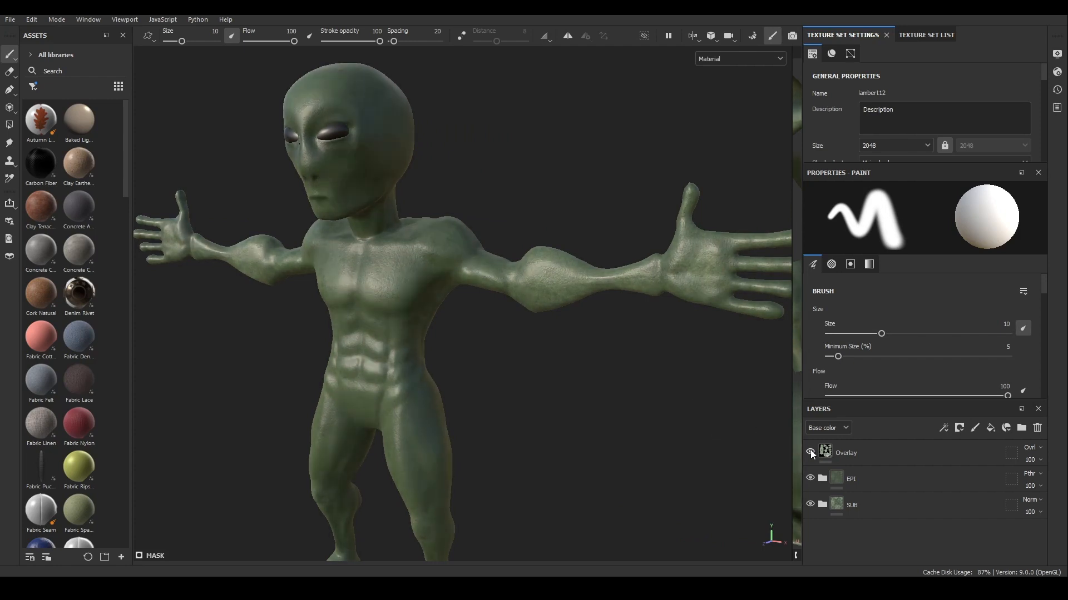
pyautogui.keyDown('alt'); pyautogui.moveTo(524, 424); pyautogui.dragTo(758, 457); pyautogui.keyUp('alt')
pyautogui.click(810, 454)
pyautogui.click(811, 454)
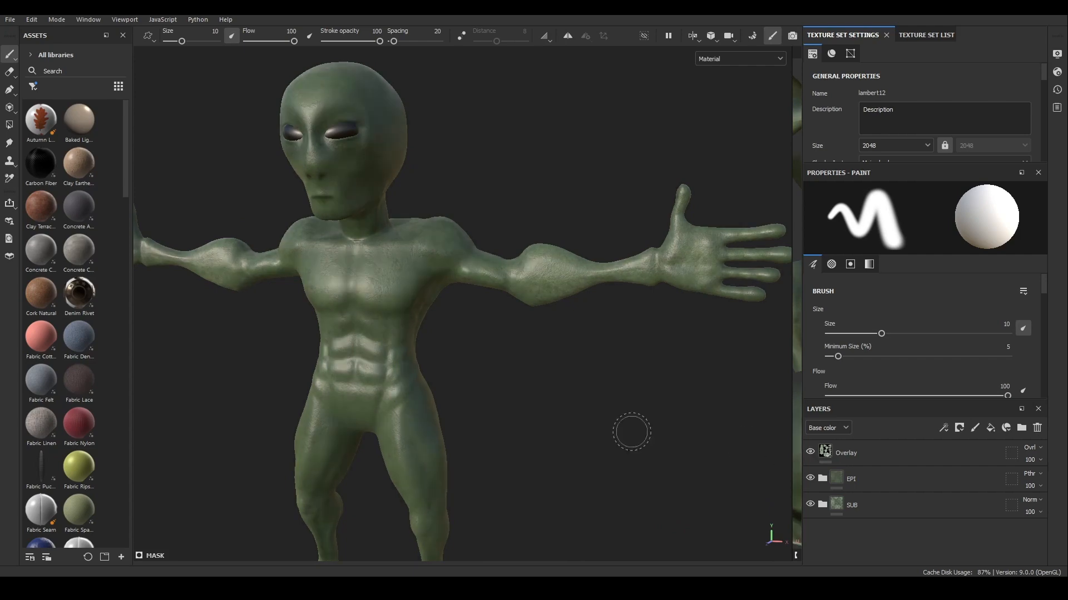
# - Toggle the SUB folder's visibility off and on to check its contribution to the torso and leg texture
pyautogui.keyDown('alt'); pyautogui.moveTo(632, 432); pyautogui.dragTo(501, 272, button='middle'); pyautogui.keyUp('alt')
pyautogui.moveTo(500, 271)
pyautogui.keyDown('alt'); pyautogui.mouseDown(button='right')
pyautogui.moveTo(536, 370)
pyautogui.moveTo(766, 383)
pyautogui.mouseUp(button='right'); pyautogui.keyUp('alt')
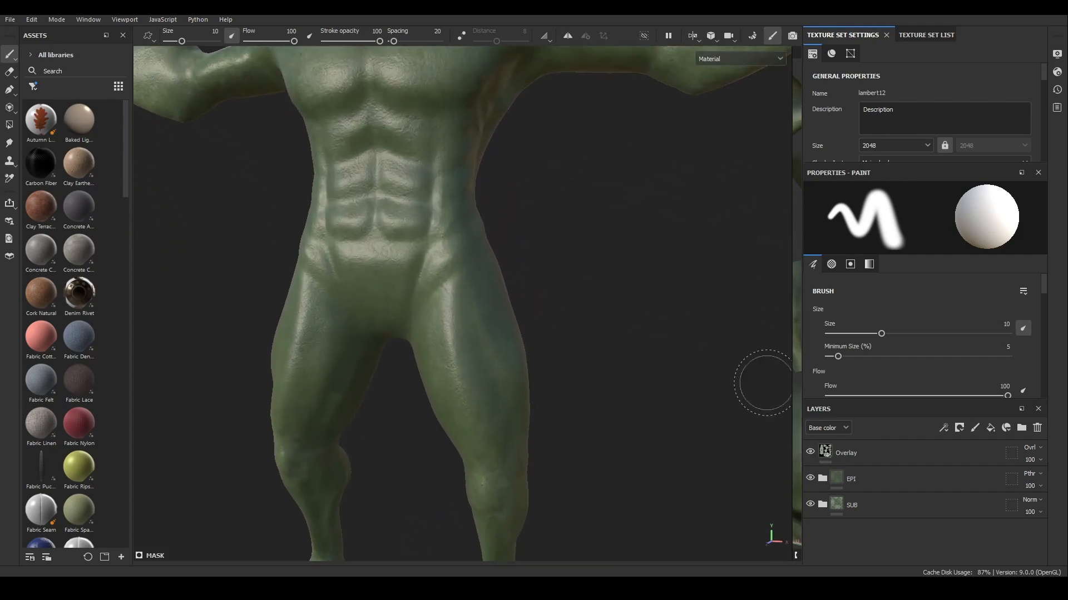
pyautogui.click(812, 508)
pyautogui.click(812, 506)
pyautogui.keyDown('alt'); pyautogui.moveTo(639, 367); pyautogui.dragTo(529, 345, button='right'); pyautogui.keyUp('alt')
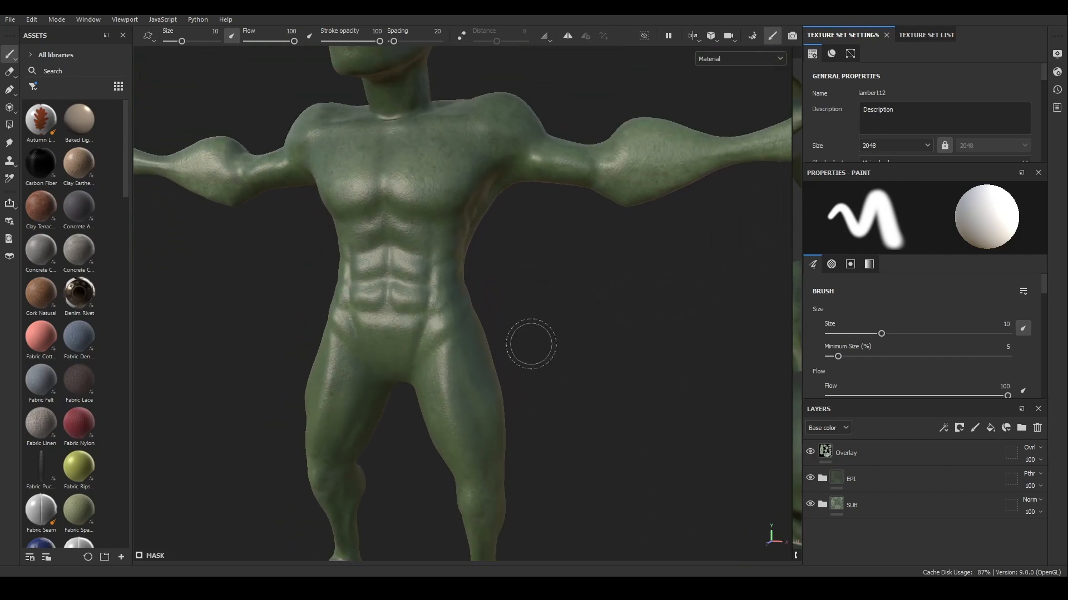
# - Examine the textured alien's full figure from the front and the back
pyautogui.keyDown('alt'); pyautogui.moveTo(529, 345); pyautogui.dragTo(421, 418, button='middle'); pyautogui.keyUp('alt')
pyautogui.keyDown('alt'); pyautogui.moveTo(421, 418); pyautogui.dragTo(362, 350, button='right'); pyautogui.keyUp('alt')
pyautogui.keyDown('alt'); pyautogui.moveTo(363, 350); pyautogui.dragTo(467, 372, button='middle'); pyautogui.keyUp('alt')
pyautogui.keyDown('alt'); pyautogui.moveTo(339, 351); pyautogui.dragTo(375, 348); pyautogui.keyUp('alt')
pyautogui.keyDown('alt'); pyautogui.moveTo(342, 369); pyautogui.dragTo(489, 392, button='middle'); pyautogui.keyUp('alt')
pyautogui.keyDown('alt'); pyautogui.moveTo(384, 351); pyautogui.dragTo(325, 336, button='right'); pyautogui.keyUp('alt')
pyautogui.keyDown('alt'); pyautogui.moveTo(482, 376); pyautogui.dragTo(409, 350, button='middle'); pyautogui.keyUp('alt')
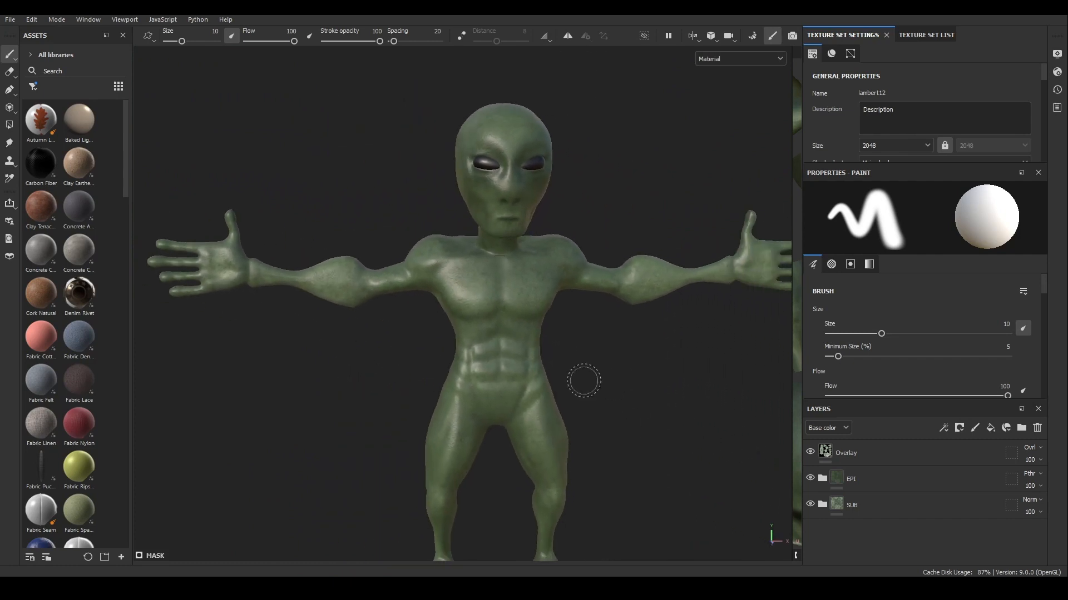
pyautogui.keyDown('alt'); pyautogui.moveTo(539, 384); pyautogui.dragTo(424, 397); pyautogui.keyUp('alt')
pyautogui.keyDown('shift'); pyautogui.moveTo(425, 397); pyautogui.dragTo(465, 394, button='right'); pyautogui.keyUp('shift')
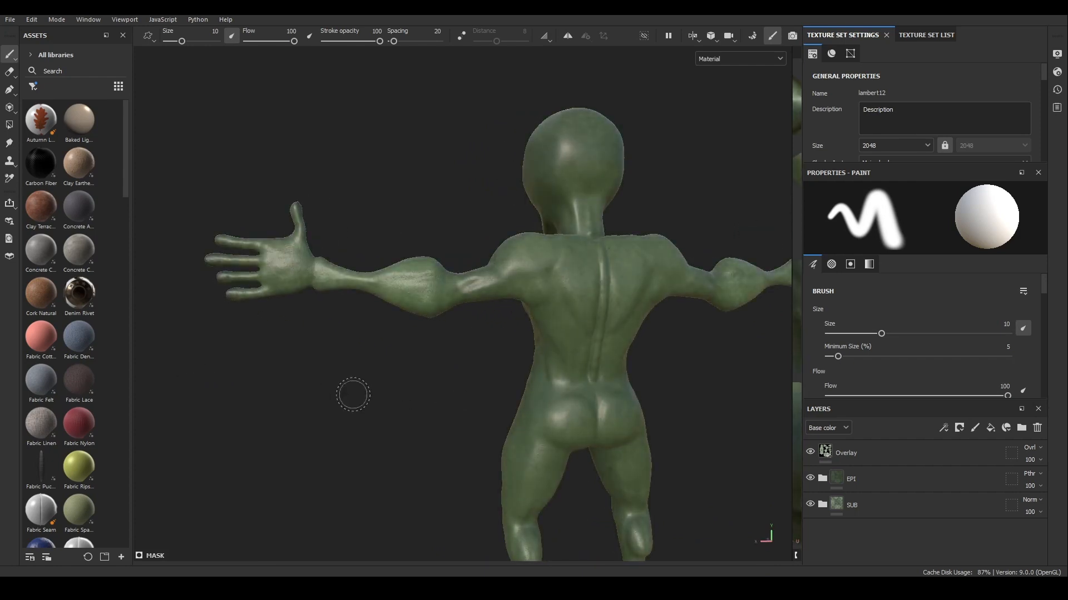
pyautogui.keyDown('alt'); pyautogui.moveTo(353, 395); pyautogui.dragTo(325, 401); pyautogui.keyUp('alt')
pyautogui.keyDown('alt'); pyautogui.moveTo(383, 407); pyautogui.dragTo(315, 410, button='middle'); pyautogui.keyUp('alt')
pyautogui.keyDown('alt'); pyautogui.moveTo(315, 410); pyautogui.dragTo(576, 379); pyautogui.keyUp('alt')
pyautogui.keyDown('alt'); pyautogui.moveTo(576, 380); pyautogui.dragTo(531, 417, button='middle'); pyautogui.keyUp('alt')
pyautogui.keyDown('alt'); pyautogui.moveTo(531, 417); pyautogui.dragTo(578, 450, button='right'); pyautogui.keyUp('alt')
pyautogui.keyDown('alt'); pyautogui.moveTo(567, 450); pyautogui.dragTo(551, 376, button='middle'); pyautogui.keyUp('alt')
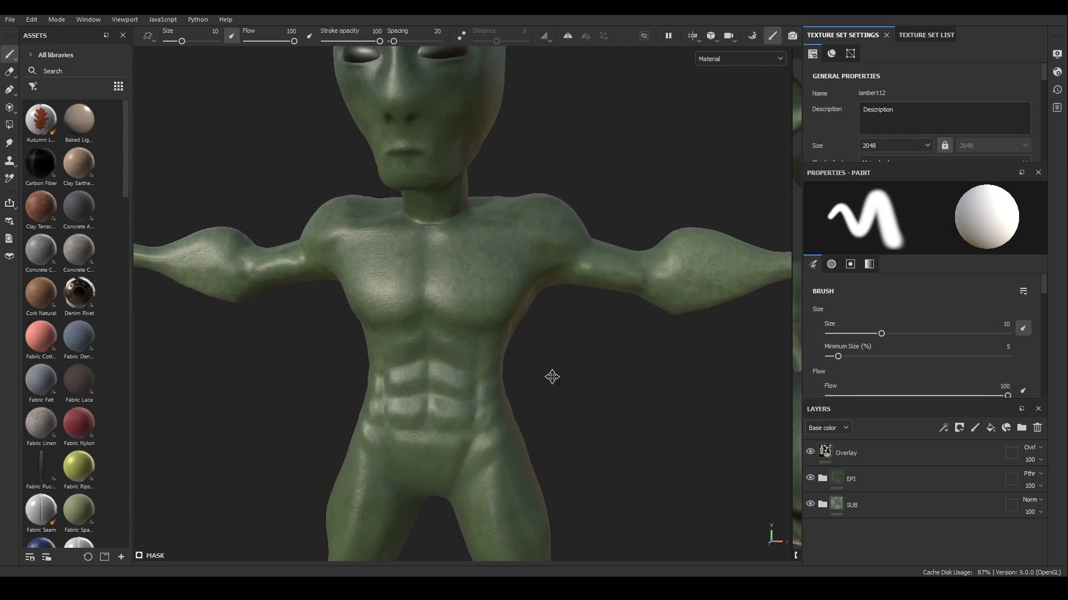
# - Inspect the skin texture up close on the alien's chest, shoulders, head and abdomen
pyautogui.keyDown('alt'); pyautogui.moveTo(551, 377); pyautogui.dragTo(779, 446, button='right'); pyautogui.keyUp('alt')
pyautogui.keyDown('alt'); pyautogui.moveTo(617, 397); pyautogui.dragTo(591, 389); pyautogui.keyUp('alt')
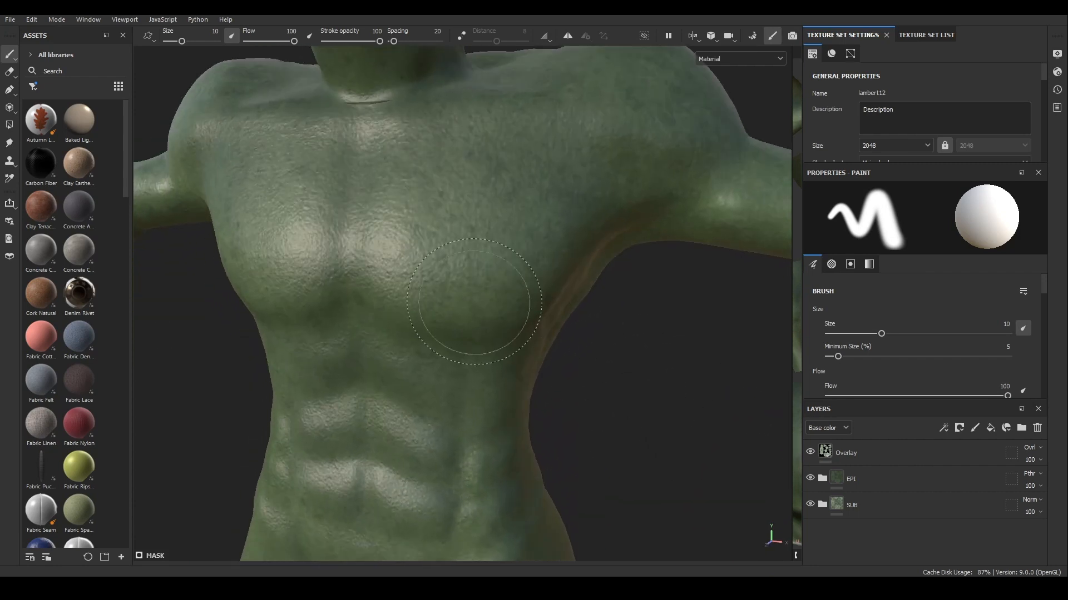
pyautogui.keyDown('alt'); pyautogui.moveTo(513, 344); pyautogui.dragTo(540, 361); pyautogui.keyUp('alt')
pyautogui.keyDown('alt'); pyautogui.moveTo(620, 400); pyautogui.dragTo(572, 393, button='right'); pyautogui.keyUp('alt')
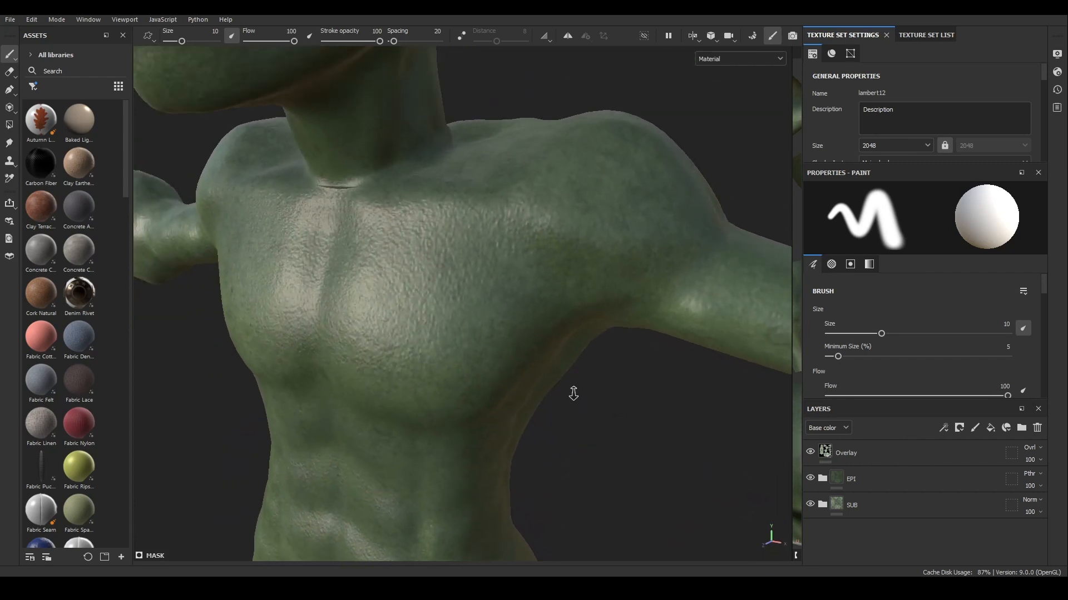
pyautogui.keyDown('alt'); pyautogui.moveTo(572, 393); pyautogui.dragTo(522, 345); pyautogui.keyUp('alt')
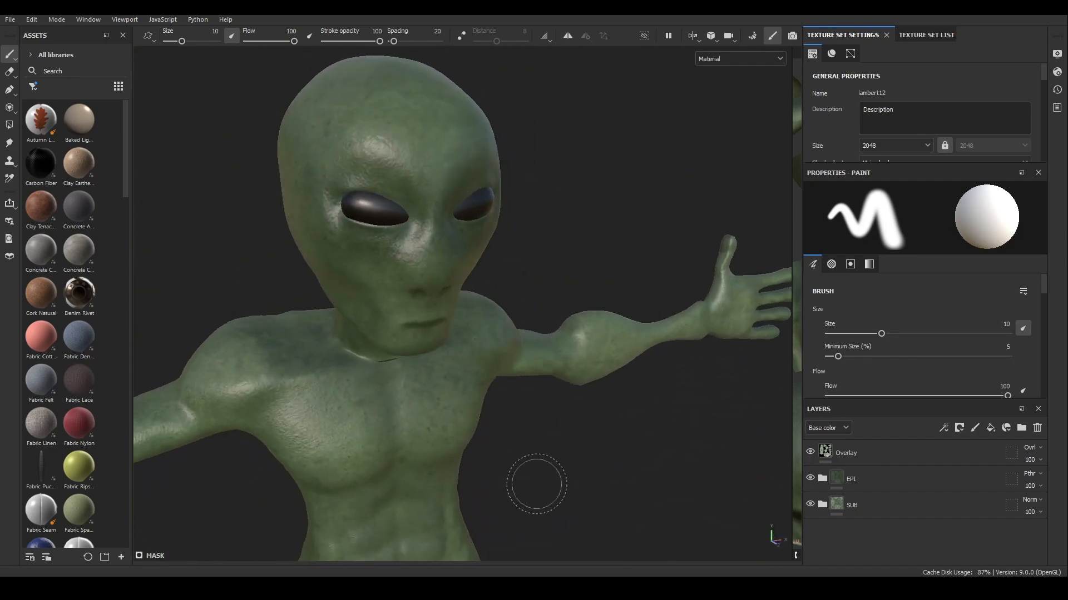
pyautogui.keyDown('alt'); pyautogui.moveTo(536, 484); pyautogui.dragTo(540, 301, button='middle'); pyautogui.keyUp('alt')
pyautogui.keyDown('alt'); pyautogui.moveTo(578, 305); pyautogui.dragTo(542, 301); pyautogui.keyUp('alt')
pyautogui.keyDown('alt'); pyautogui.moveTo(554, 315); pyautogui.dragTo(739, 354, button='right'); pyautogui.keyUp('alt')
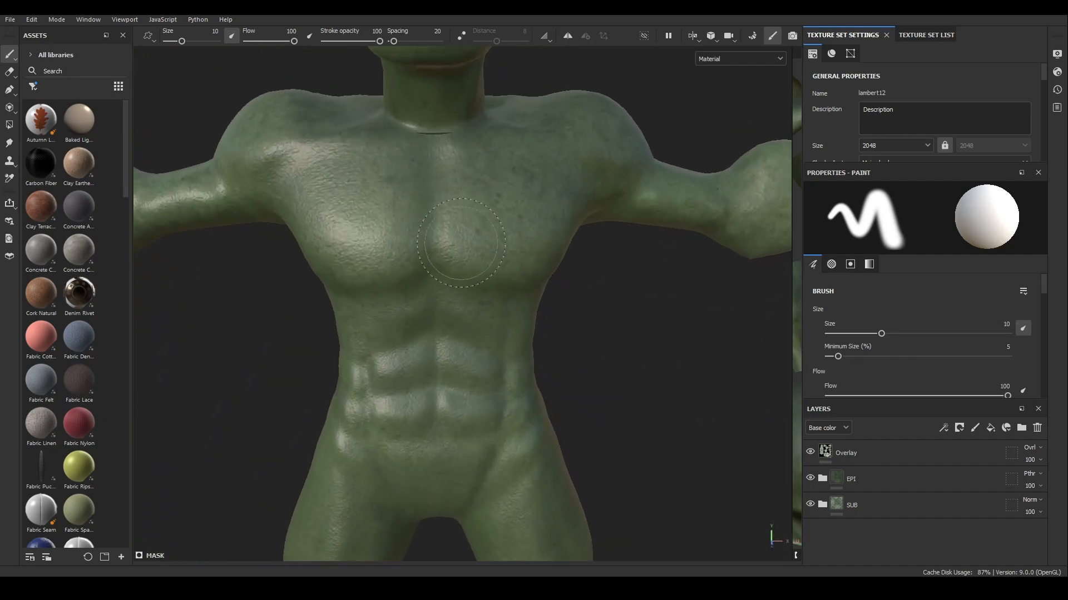
pyautogui.keyDown('alt'); pyautogui.moveTo(424, 270); pyautogui.dragTo(549, 353); pyautogui.keyUp('alt')
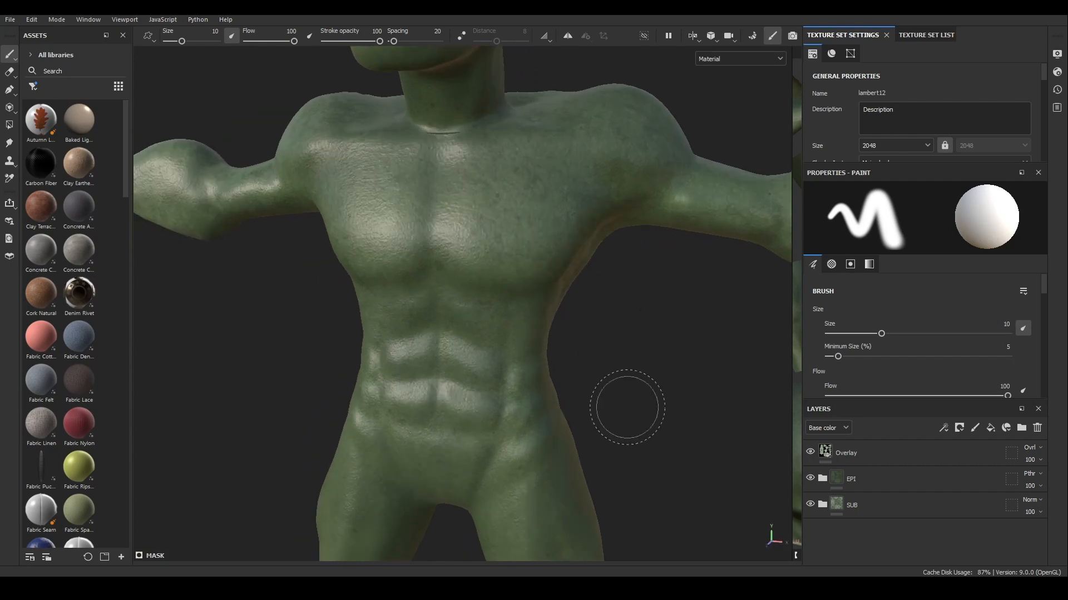
pyautogui.keyDown('alt'); pyautogui.moveTo(505, 297); pyautogui.dragTo(718, 328, button='right'); pyautogui.keyUp('alt')
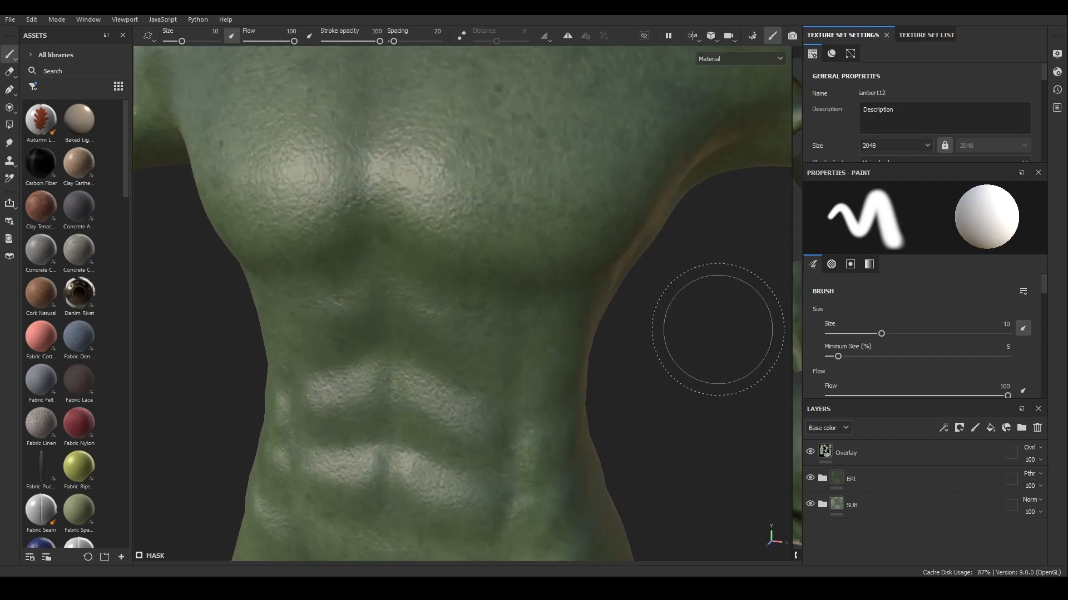
pyautogui.keyDown('alt'); pyautogui.moveTo(725, 342); pyautogui.dragTo(611, 328); pyautogui.keyUp('alt')
pyautogui.keyDown('alt'); pyautogui.moveTo(612, 328); pyautogui.dragTo(585, 405, button='middle'); pyautogui.keyUp('alt')
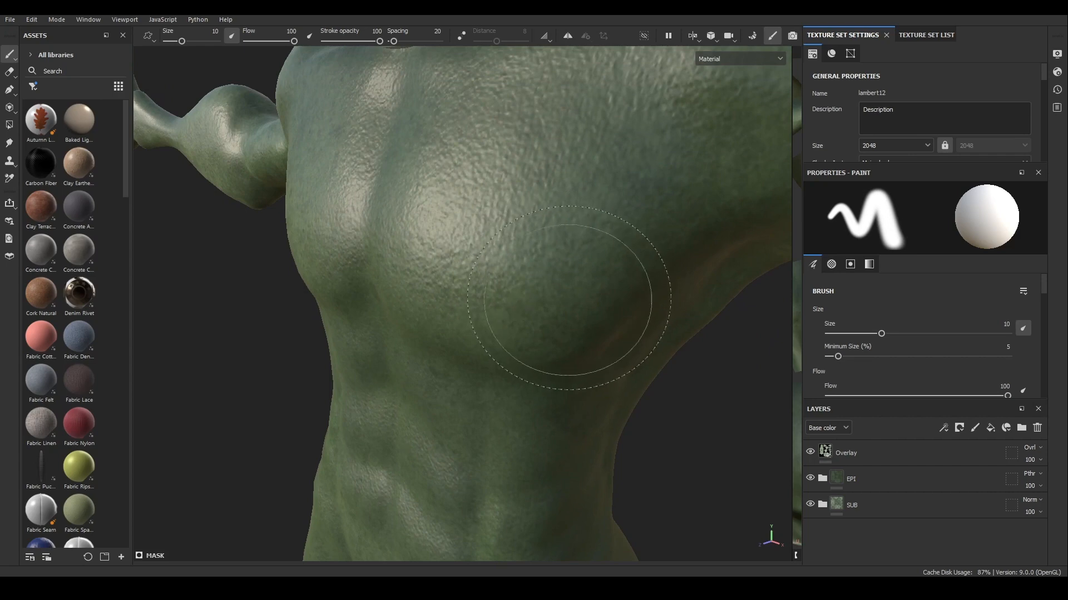
pyautogui.keyDown('alt'); pyautogui.moveTo(568, 299); pyautogui.dragTo(514, 254); pyautogui.keyUp('alt')
pyautogui.keyDown('alt'); pyautogui.moveTo(499, 400); pyautogui.dragTo(492, 275, button='middle'); pyautogui.keyUp('alt')
pyautogui.keyDown('alt'); pyautogui.moveTo(492, 275); pyautogui.dragTo(306, 265, button='right'); pyautogui.keyUp('alt')
pyautogui.keyDown('alt'); pyautogui.moveTo(306, 264); pyautogui.dragTo(484, 281); pyautogui.keyUp('alt')
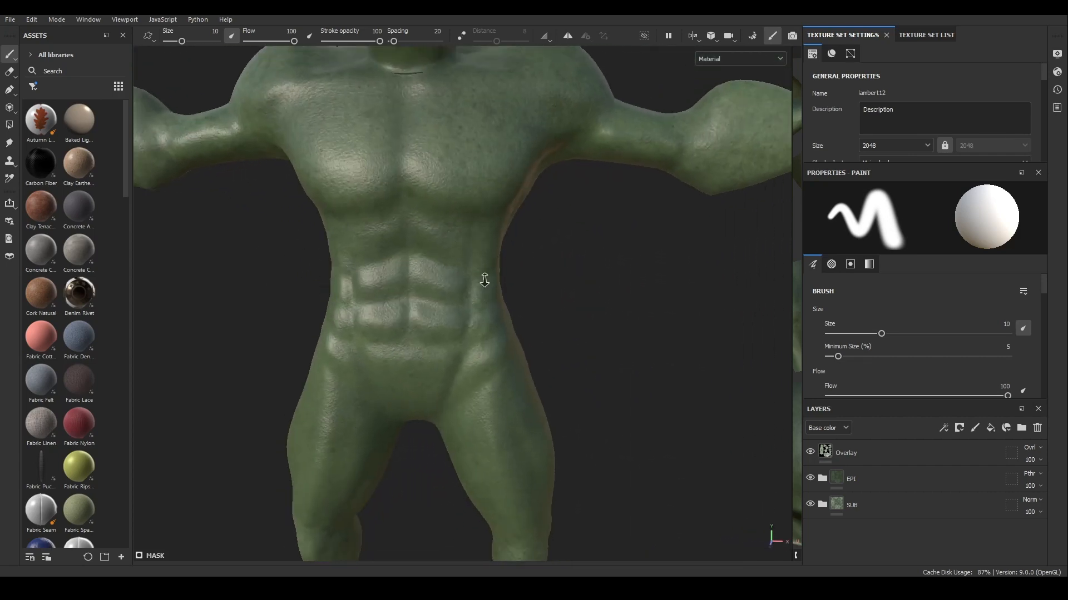
# - Look over the whole textured alien from head to feet
pyautogui.keyDown('alt'); pyautogui.moveTo(484, 281); pyautogui.dragTo(356, 262, button='right'); pyautogui.keyUp('alt')
pyautogui.keyDown('alt'); pyautogui.moveTo(556, 310); pyautogui.dragTo(425, 292, button='right'); pyautogui.keyUp('alt')
pyautogui.keyDown('alt'); pyautogui.moveTo(425, 292); pyautogui.dragTo(482, 282, button='middle'); pyautogui.keyUp('alt')
pyautogui.keyDown('alt'); pyautogui.moveTo(573, 295); pyautogui.dragTo(522, 305, button='middle'); pyautogui.keyUp('alt')
pyautogui.keyDown('alt'); pyautogui.moveTo(583, 317); pyautogui.dragTo(534, 311, button='right'); pyautogui.keyUp('alt')
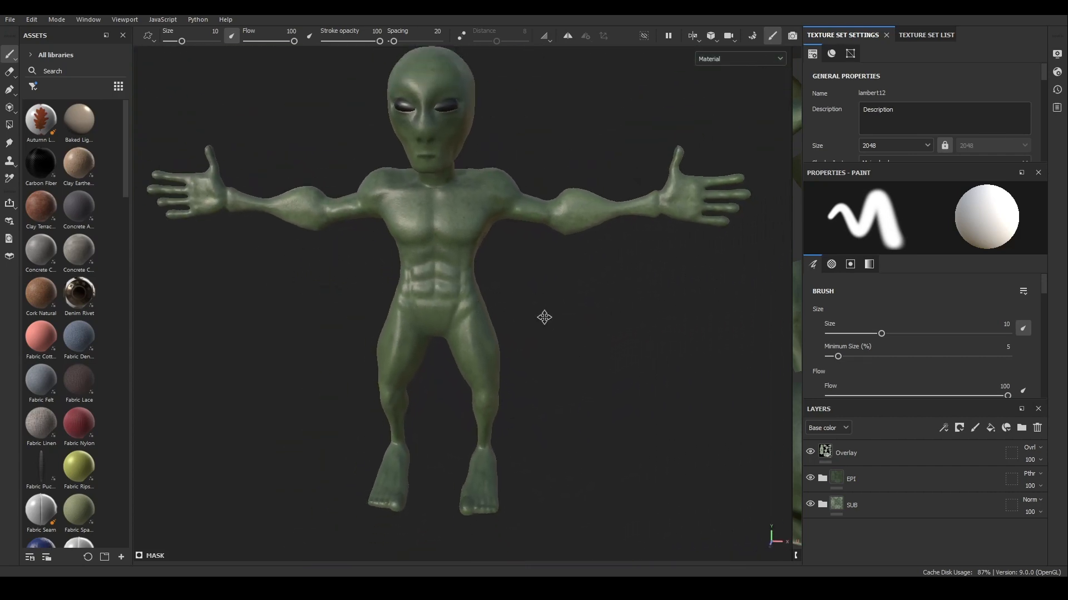
pyautogui.keyDown('alt'); pyautogui.moveTo(543, 317); pyautogui.dragTo(555, 338, button='middle'); pyautogui.keyUp('alt')
pyautogui.moveTo(611, 338)
pyautogui.keyDown('alt'); pyautogui.mouseDown()
pyautogui.moveTo(419, 326)
pyautogui.moveTo(605, 341)
pyautogui.moveTo(483, 363)
pyautogui.mouseUp(); pyautogui.keyUp('alt')
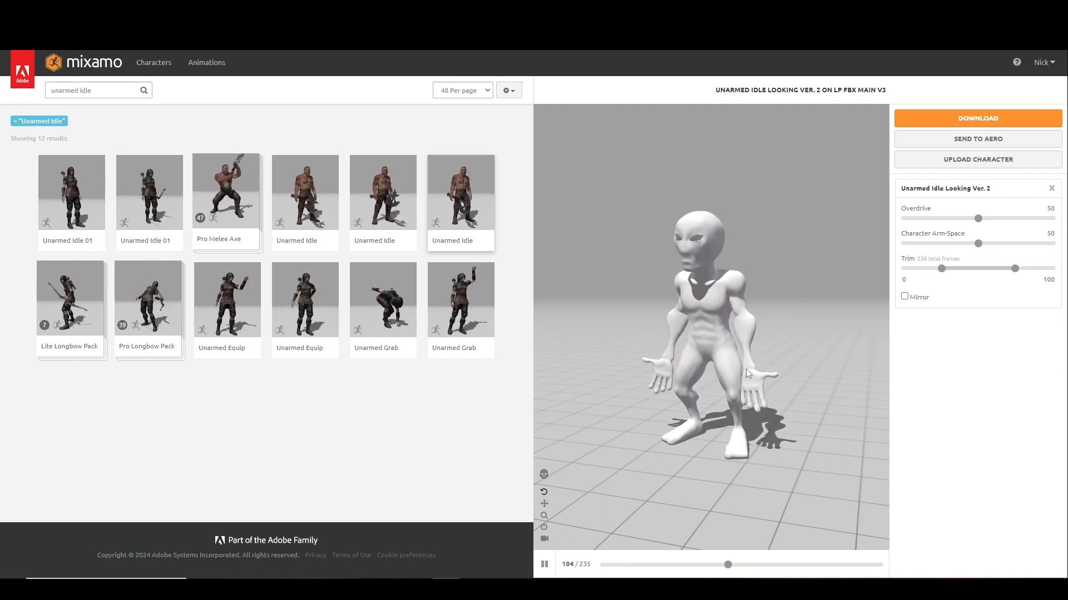
# - Switch to Mixamo and examine the Unarmed Idle Looking Ver. 2 animation on the alien from several angles
pyautogui.moveTo(716, 342)
pyautogui.mouseDown()
pyautogui.moveTo(586, 345)
pyautogui.moveTo(703, 336)
pyautogui.moveTo(796, 345)
pyautogui.moveTo(686, 344)
pyautogui.moveTo(703, 366)
pyautogui.moveTo(765, 365)
pyautogui.moveTo(776, 352)
pyautogui.moveTo(642, 346)
pyautogui.moveTo(763, 342)
pyautogui.moveTo(658, 358)
pyautogui.moveTo(724, 352)
pyautogui.moveTo(722, 363)
pyautogui.moveTo(757, 362)
pyautogui.moveTo(720, 355)
pyautogui.moveTo(733, 351)
pyautogui.moveTo(708, 338)
pyautogui.mouseUp()
pyautogui.scroll(3, 712, 353)
pyautogui.scroll(-1, 723, 356)
pyautogui.moveTo(609, 386); pyautogui.dragTo(633, 385)
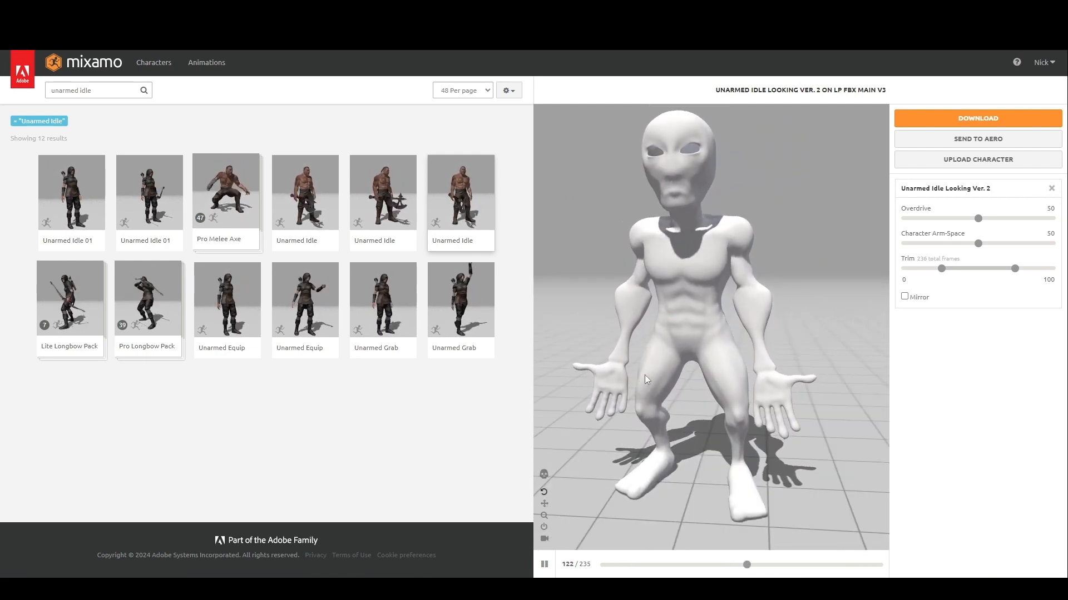
pyautogui.moveTo(706, 325); pyautogui.dragTo(713, 333, button='right')
pyautogui.moveTo(713, 333)
pyautogui.mouseDown()
pyautogui.moveTo(712, 322)
pyautogui.moveTo(696, 345)
pyautogui.mouseUp()
pyautogui.moveTo(696, 345); pyautogui.dragTo(694, 357, button='right')
pyautogui.moveTo(695, 353); pyautogui.dragTo(702, 342)
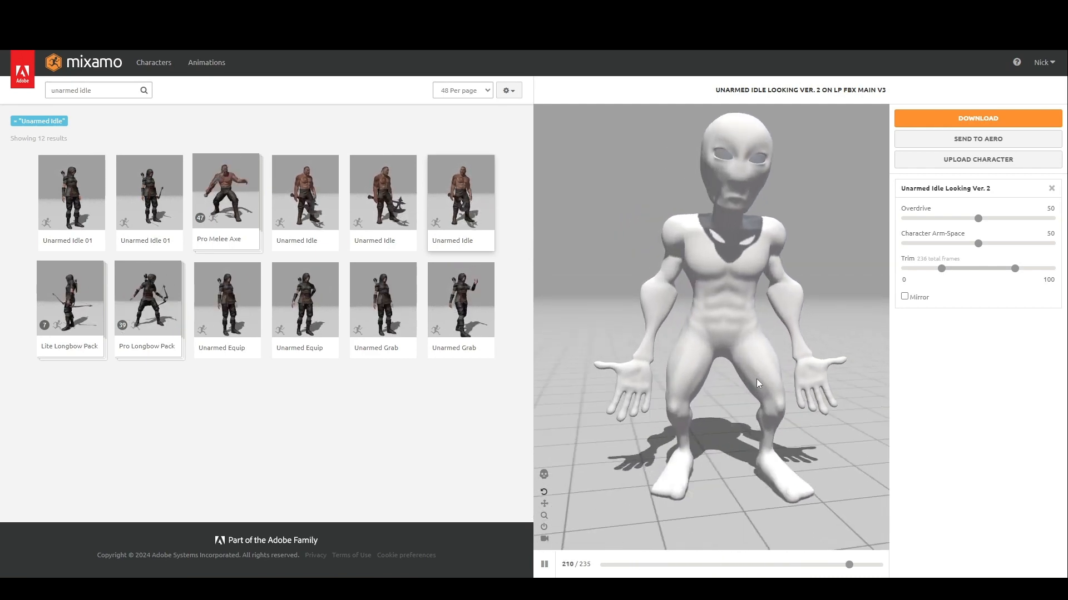
pyautogui.moveTo(756, 379); pyautogui.dragTo(777, 373)
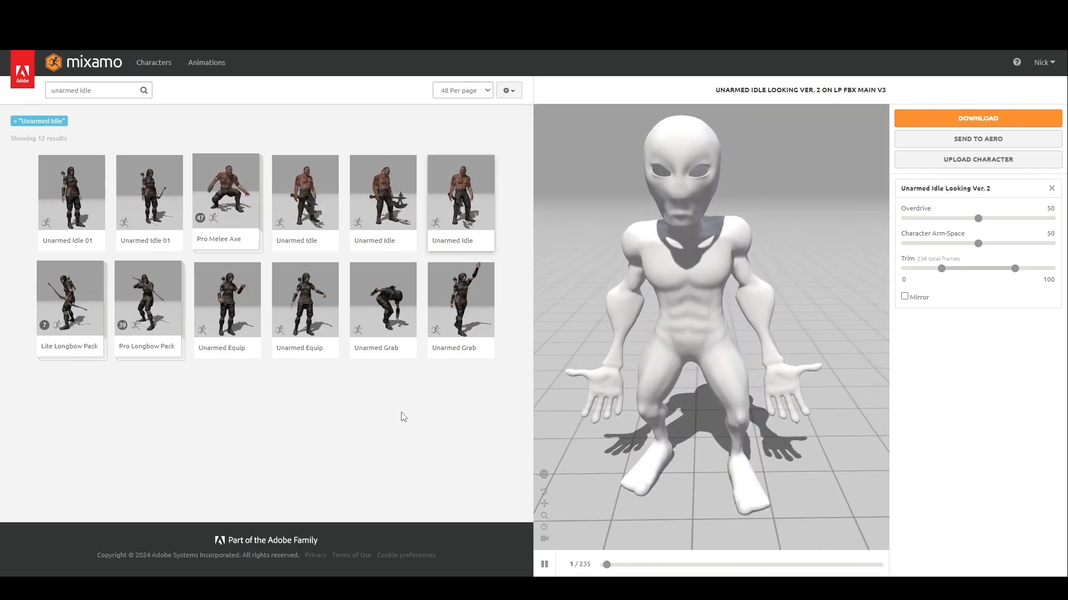
pyautogui.moveTo(666, 391); pyautogui.dragTo(742, 374)
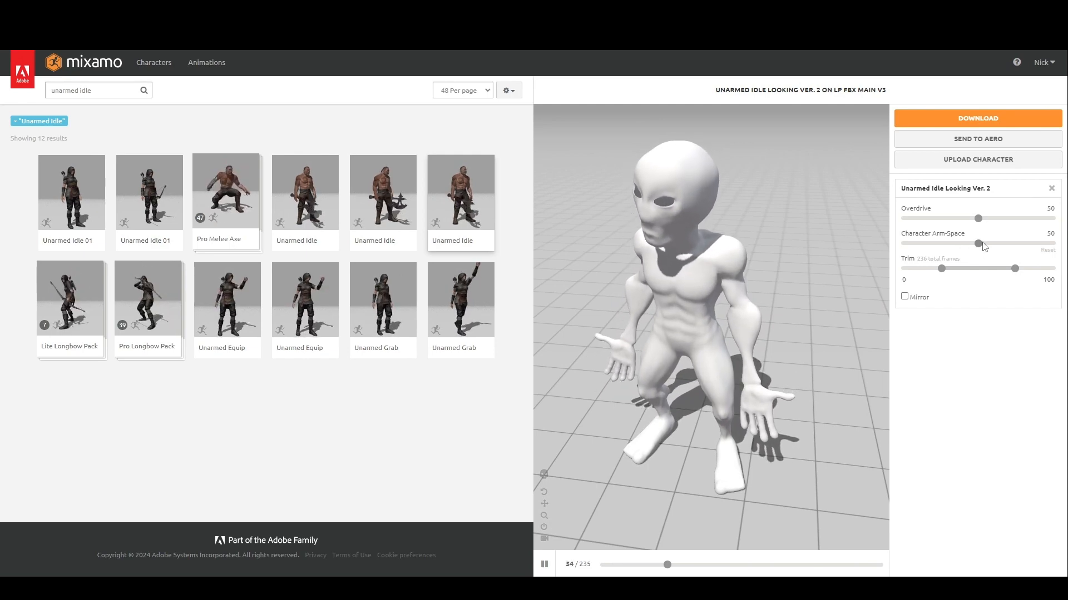
pyautogui.moveTo(763, 278); pyautogui.dragTo(682, 372)
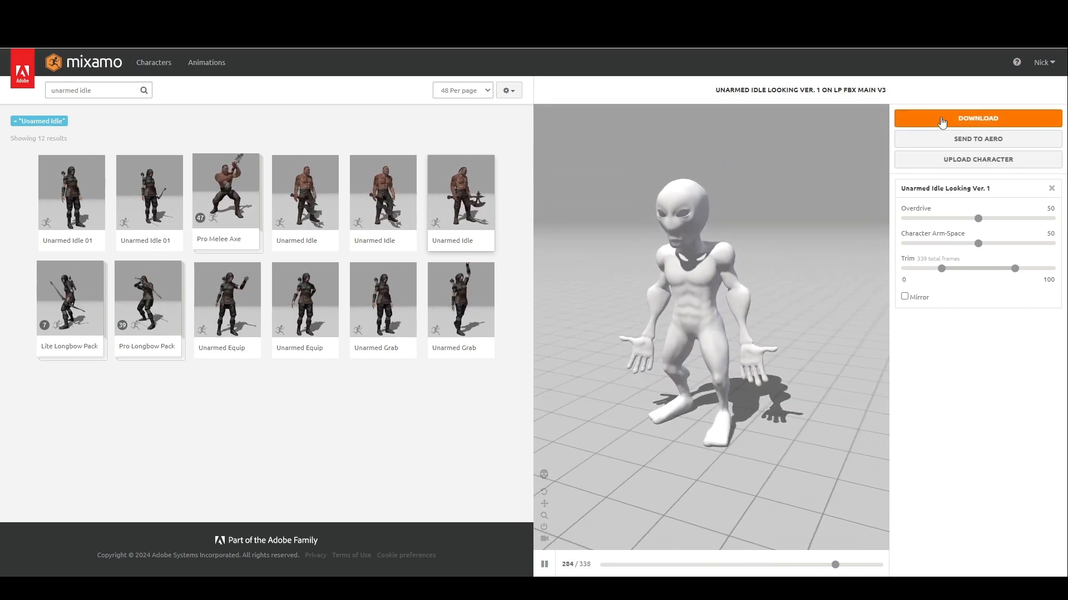
# - Open the download settings for the Unarmed Idle Looking Ver. 1 animation and set Skin to With Skin
pyautogui.click(978, 118)
pyautogui.click(628, 164)
pyautogui.click(597, 179)
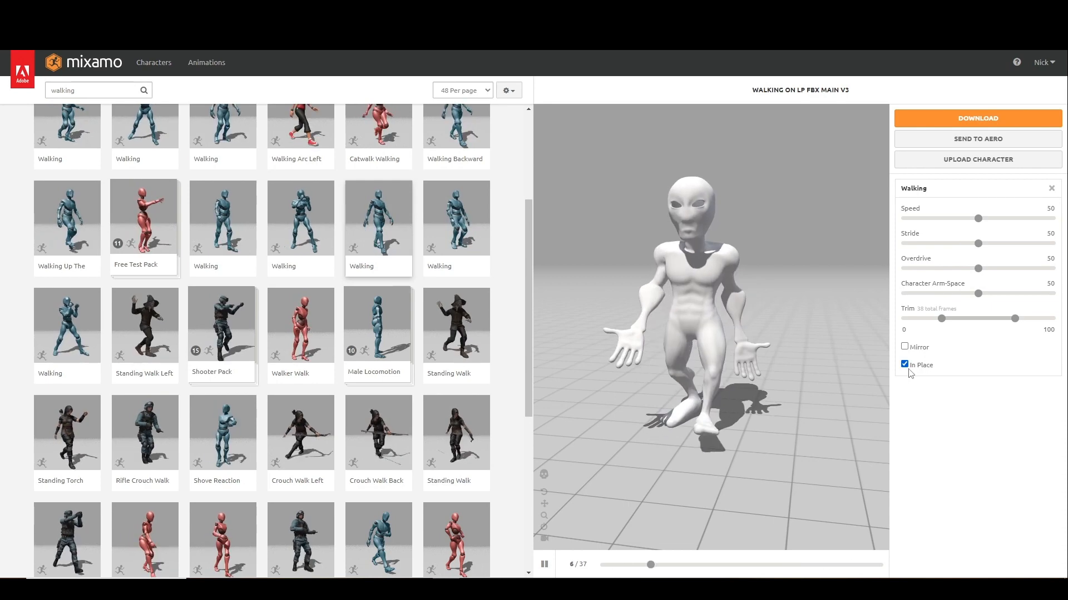
# - Check the Skin options in the download settings of the in-place Walking and Running animations, and cancel the Running download
pyautogui.click(978, 118)
pyautogui.click(608, 164)
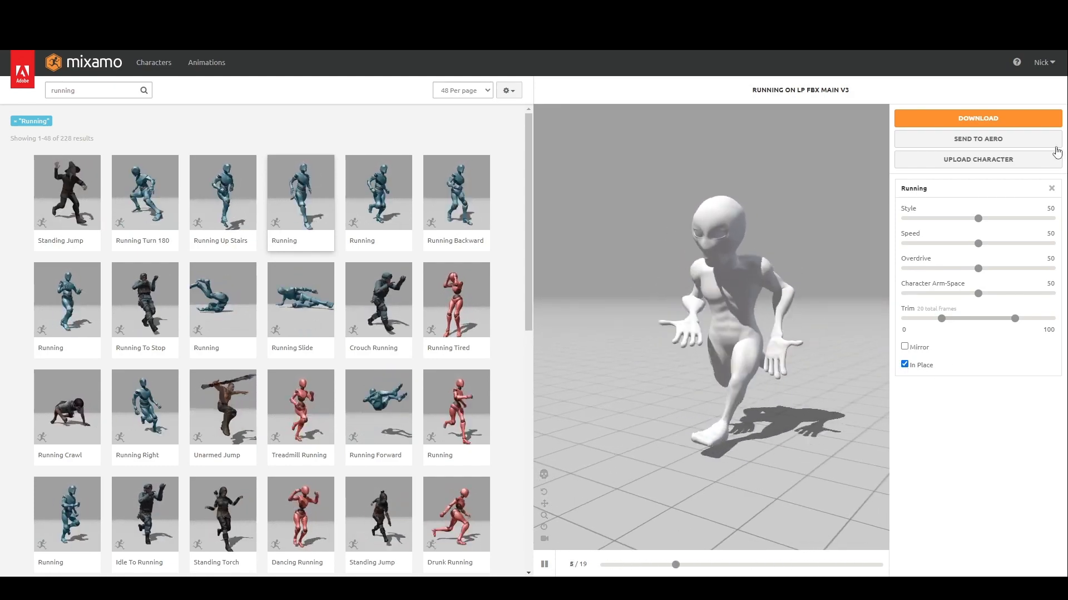
pyautogui.click(978, 117)
pyautogui.click(616, 165)
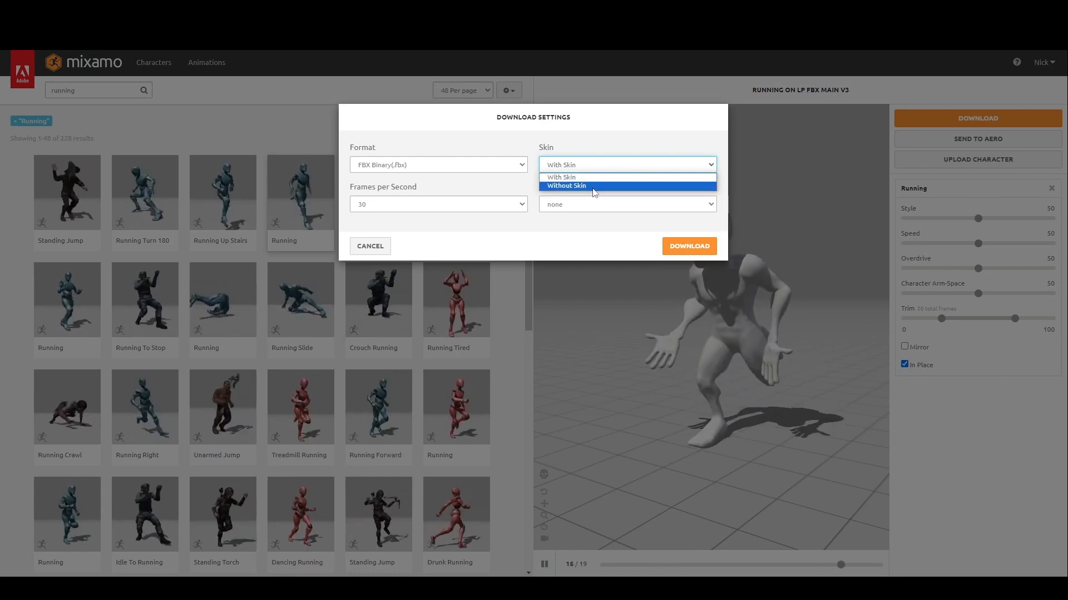
pyautogui.click(371, 246)
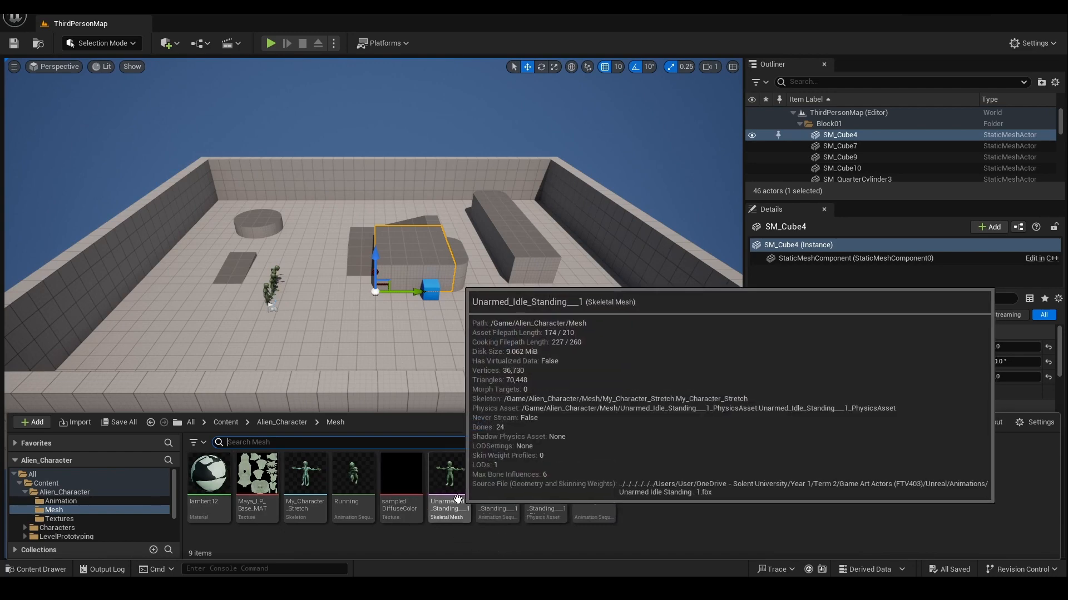
# - Switch to Unreal Engine and inspect the alien's imported assets in the Alien_Character Mesh folder
pyautogui.moveTo(454, 500)
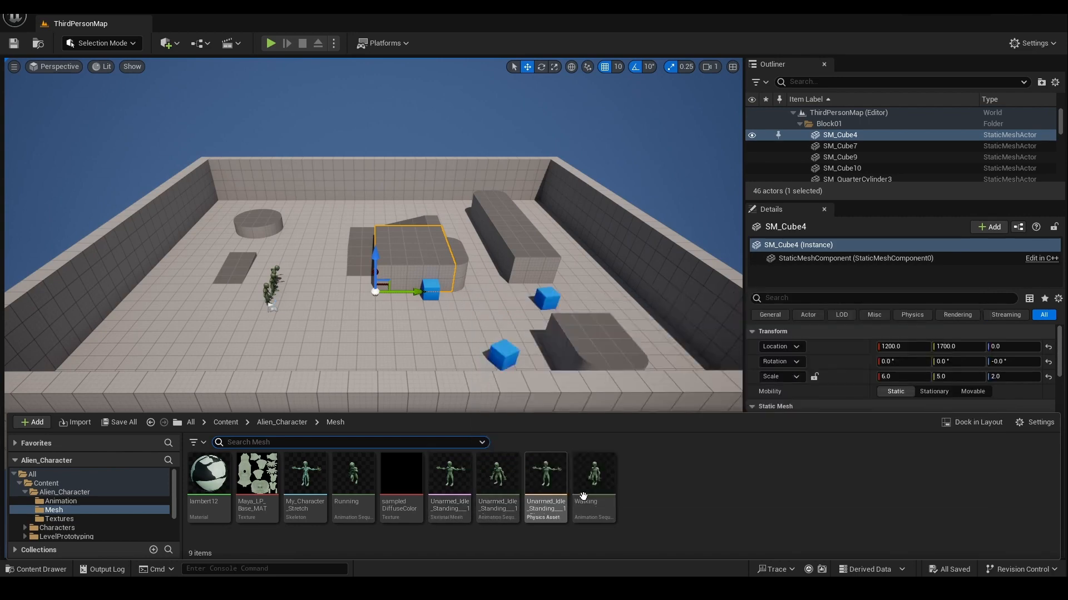
pyautogui.moveTo(545, 490)
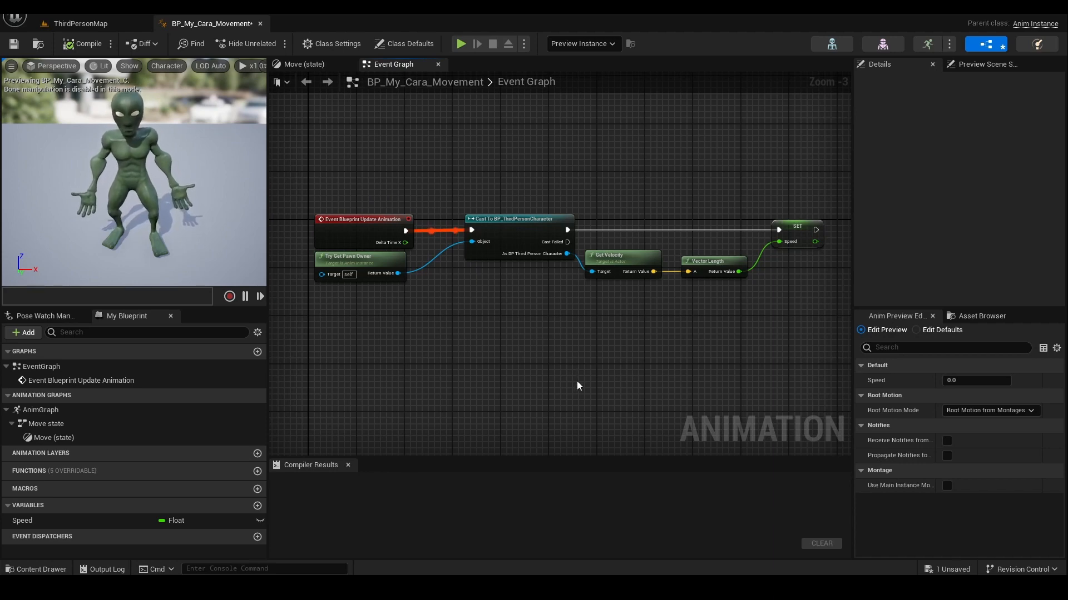
# - Review the Move state and Event Graph of BP_My_Cara_Movement, and open the BP_ThirdPersonCharacter event graph
pyautogui.click(305, 64)
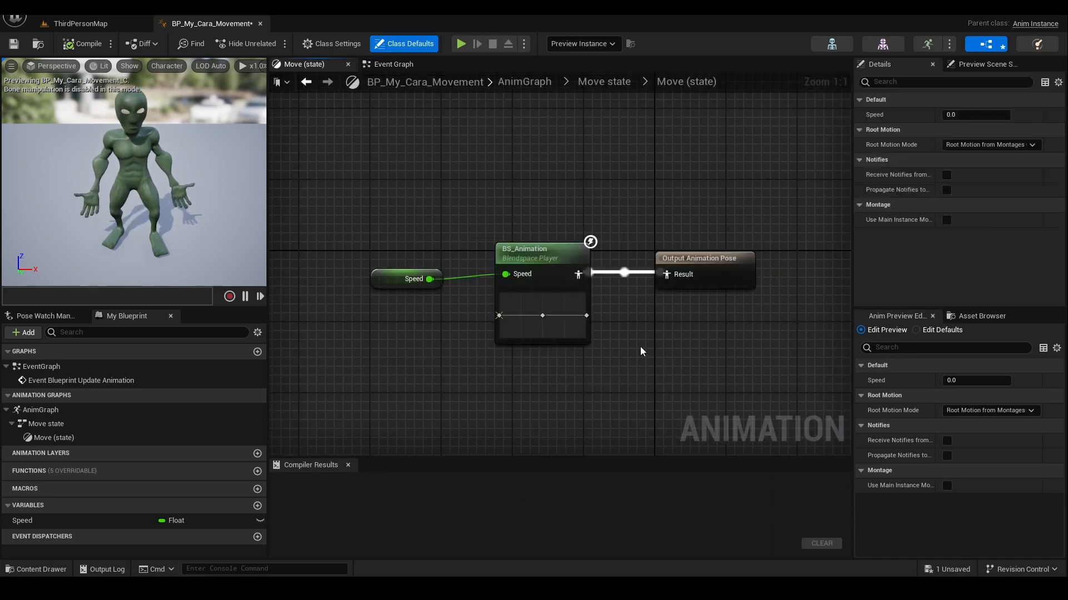
pyautogui.click(393, 65)
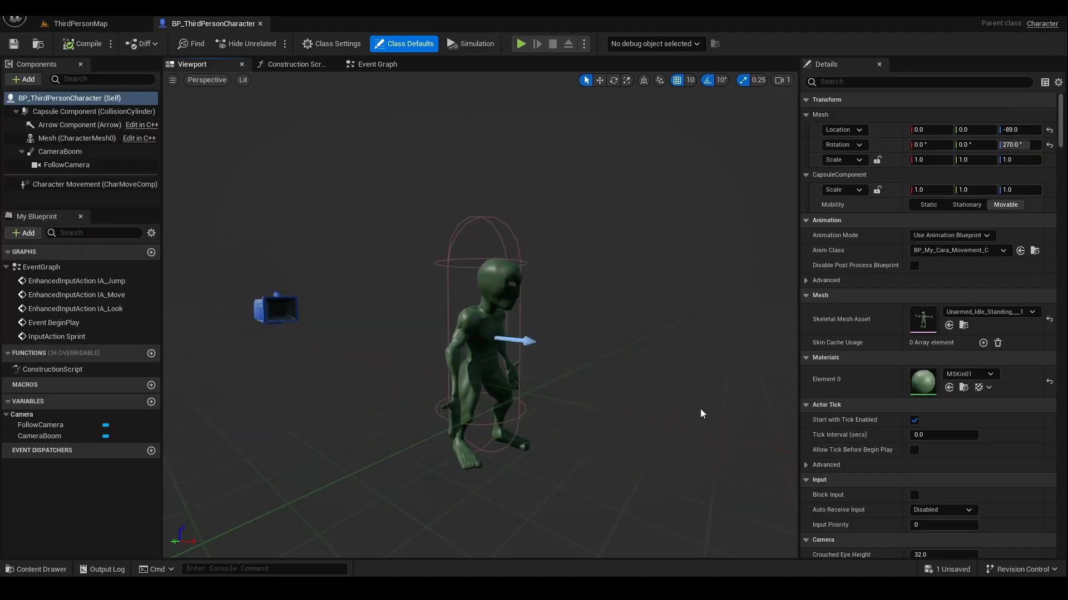
pyautogui.click(373, 65)
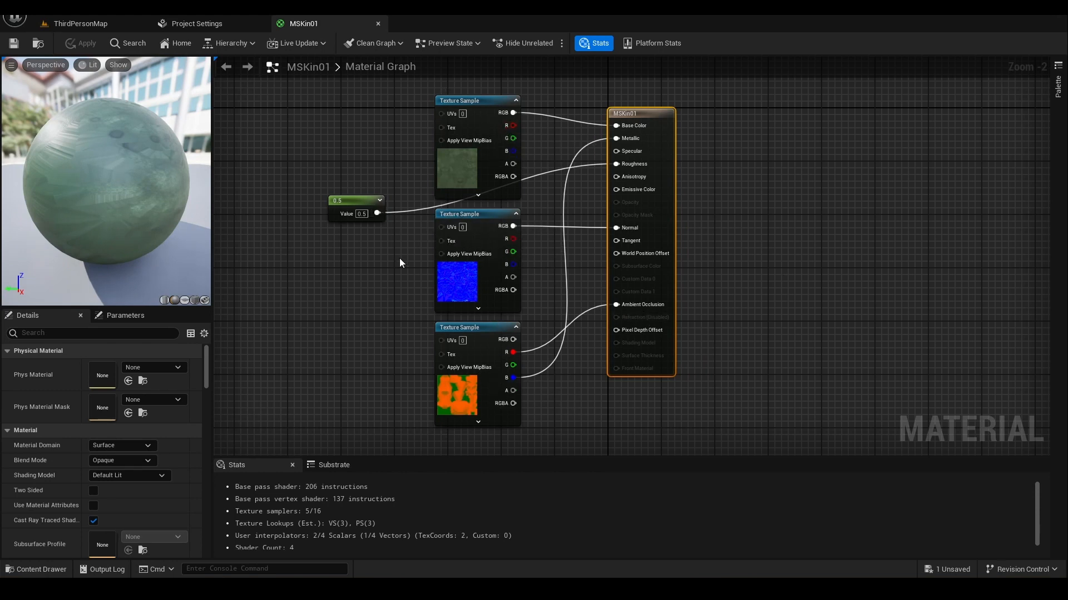
# - Review the roughness constant in the MSKin01 material and the node connections in the SS_MyCharacter01 subsurface material graph
pyautogui.click(371, 212)
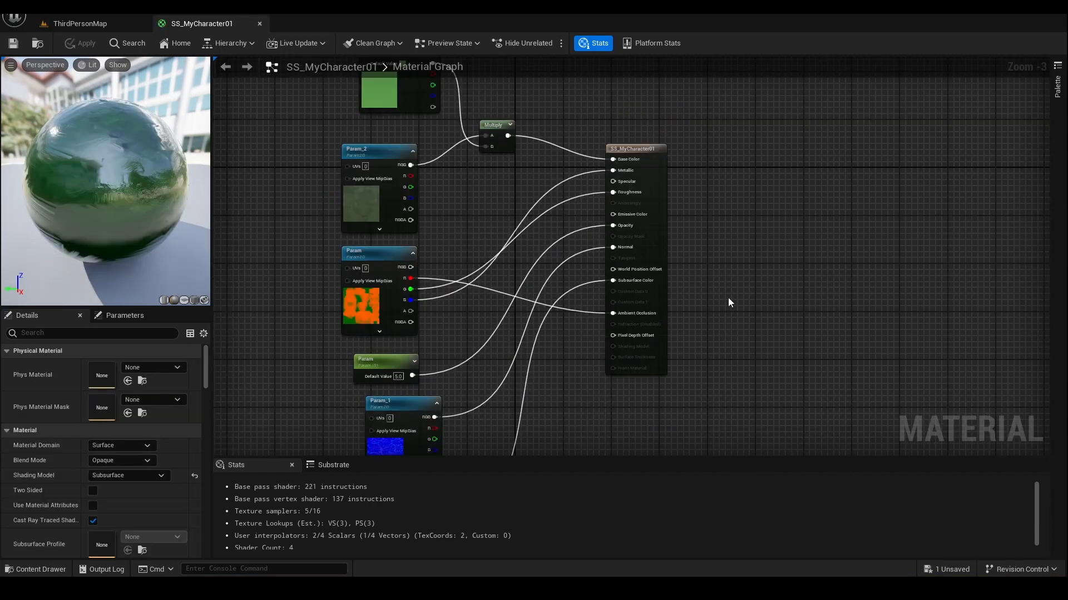
pyautogui.moveTo(729, 298); pyautogui.dragTo(763, 326, button='right')
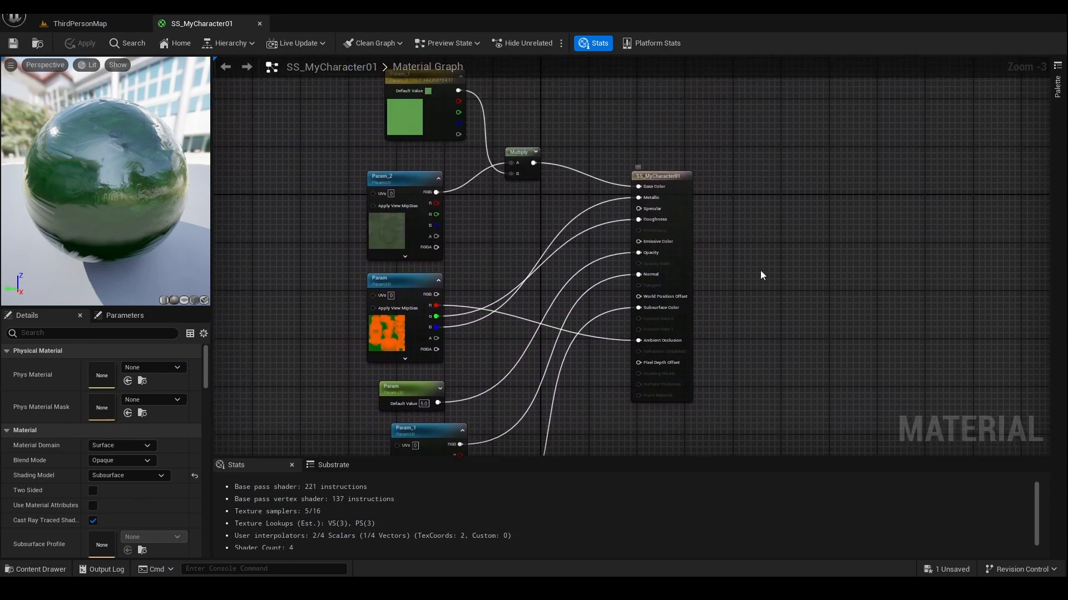
pyautogui.moveTo(777, 267); pyautogui.dragTo(761, 333, button='right')
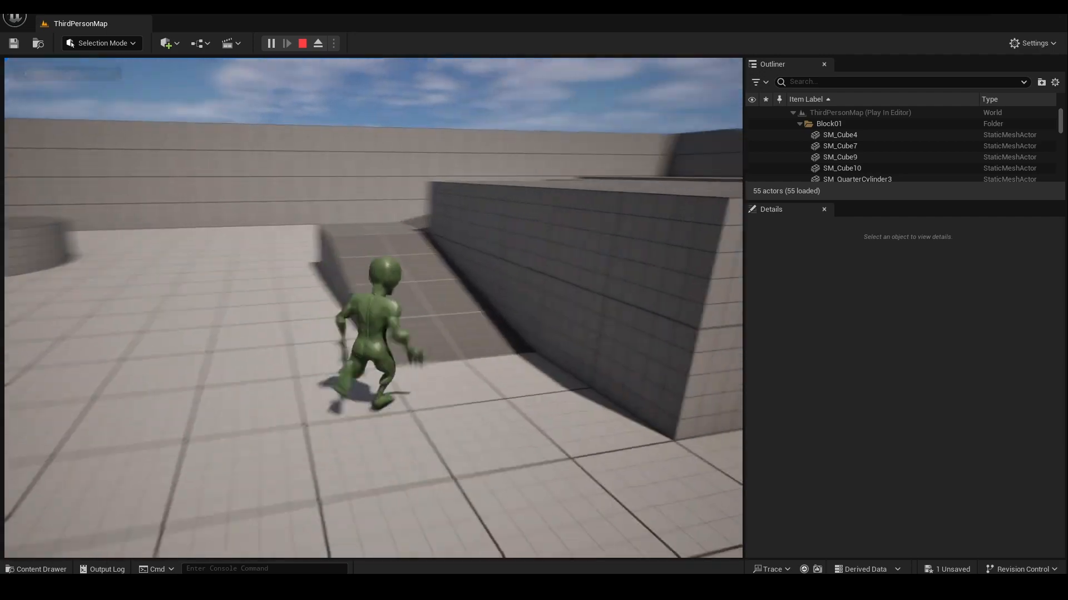
# - Play-test the alien in ThirdPersonMap by running up the ramp, jumping across the blocks and circling back over the floor
pyautogui.press('w')
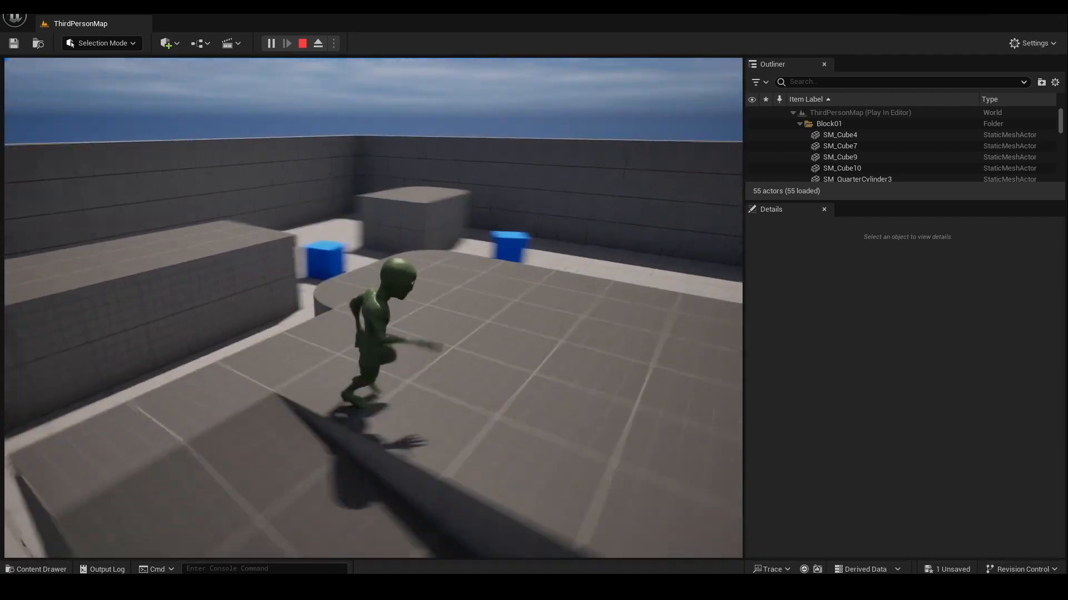
pyautogui.press('w')
pyautogui.press('space')
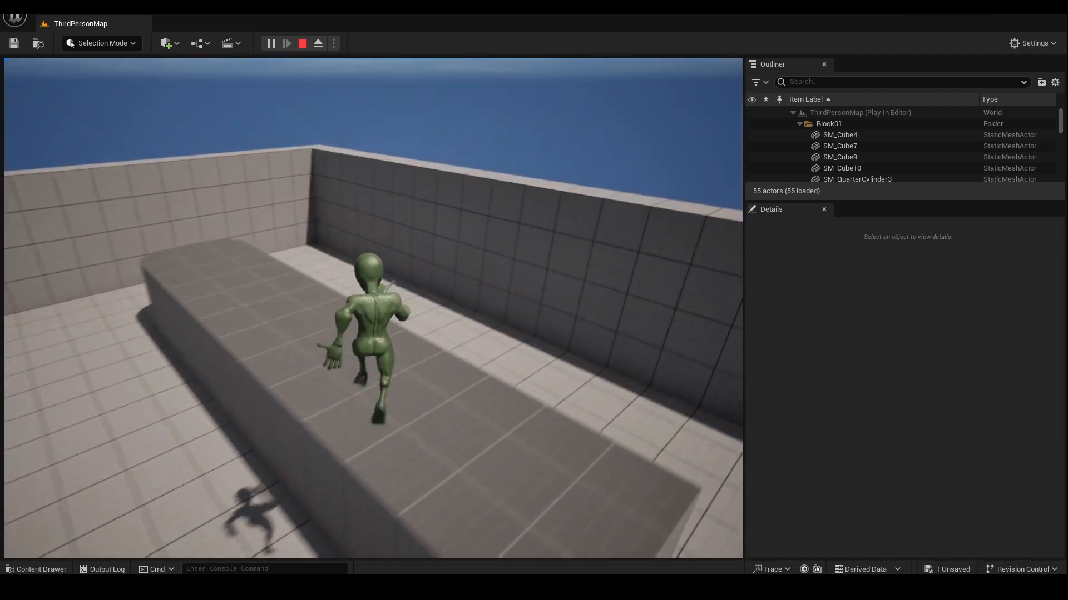
pyautogui.press('w')
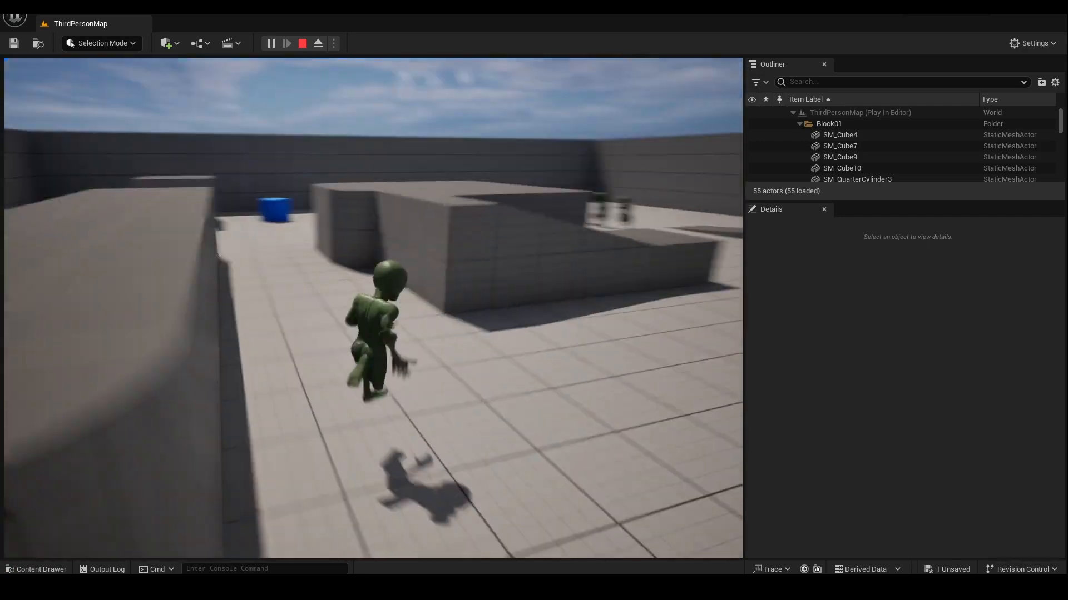
pyautogui.press('d')
pyautogui.press('d')
pyautogui.press('w')
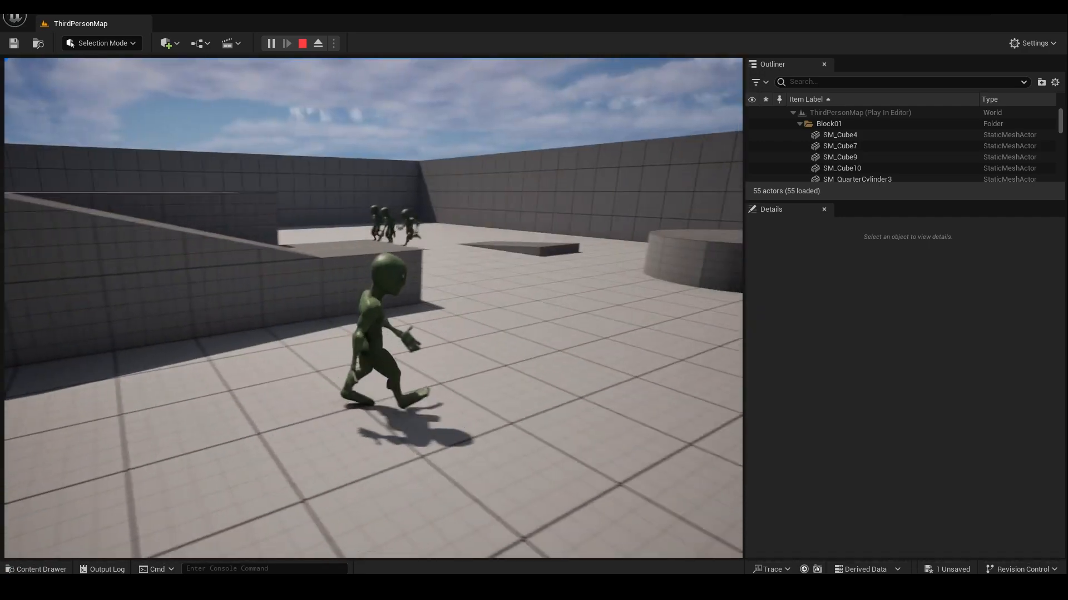
pyautogui.press('w')
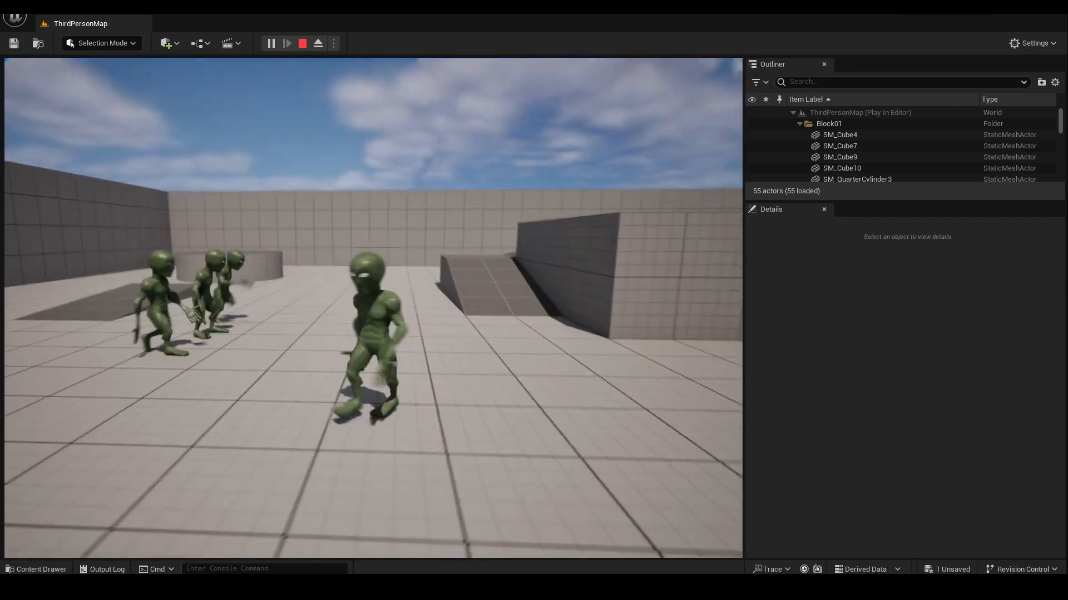
# - Play-test the green alien in ThirdPersonMap by running it around the group of dark aliens and past the blue cube beside the curved wall
pyautogui.press('w')
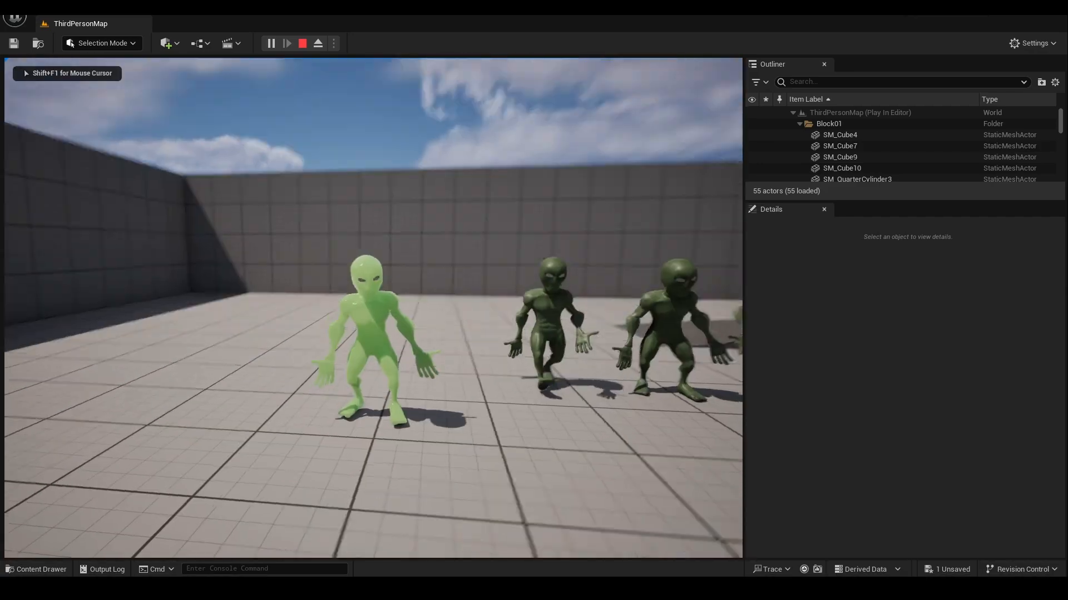
pyautogui.press('w')
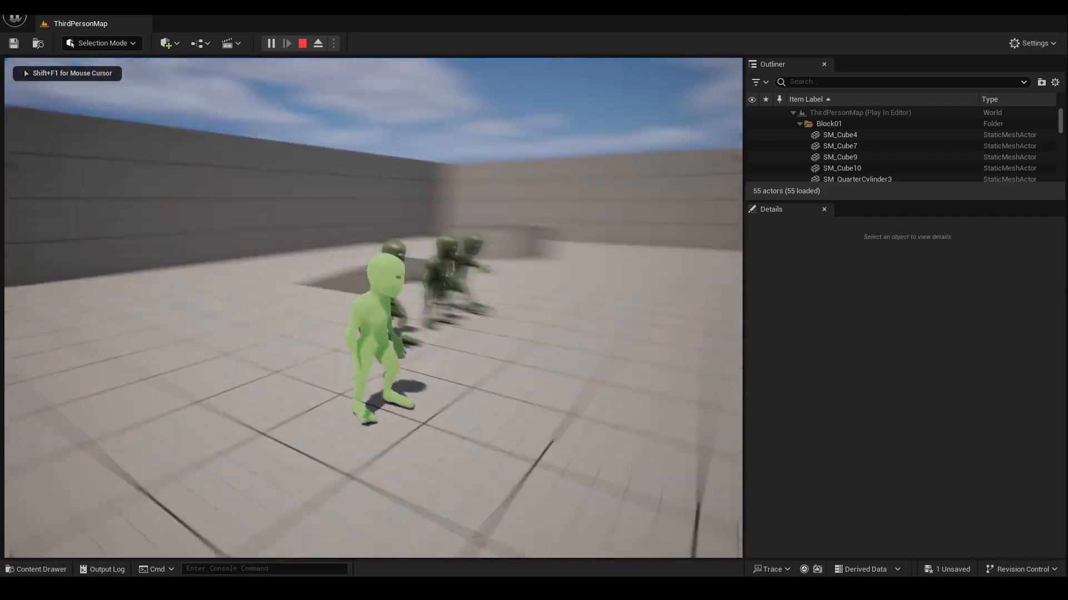
pyautogui.press('w')
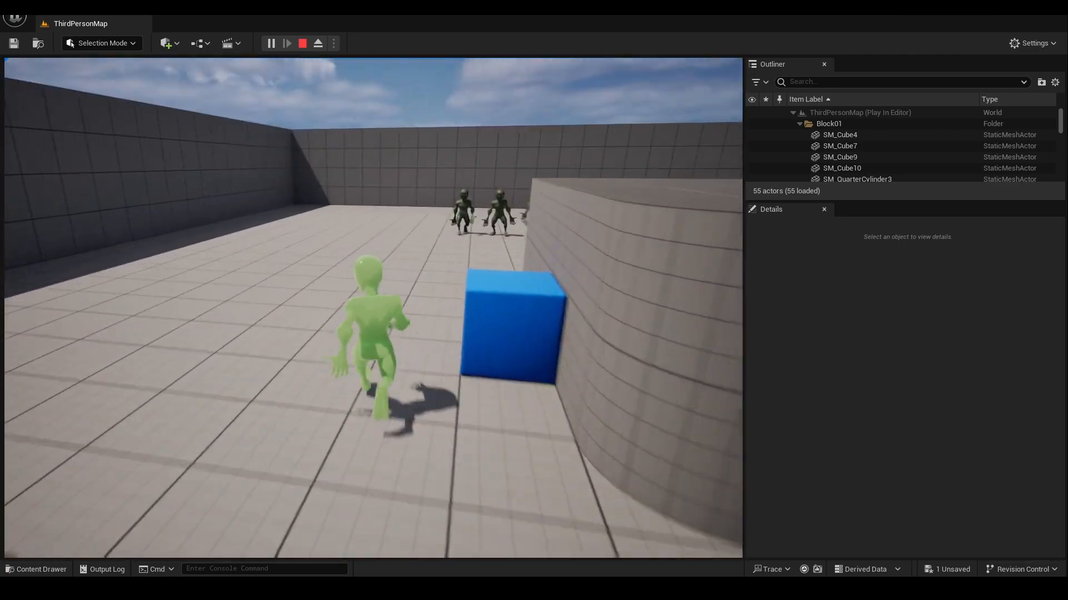
pyautogui.press('w')
pyautogui.press('d')
pyautogui.press('a')
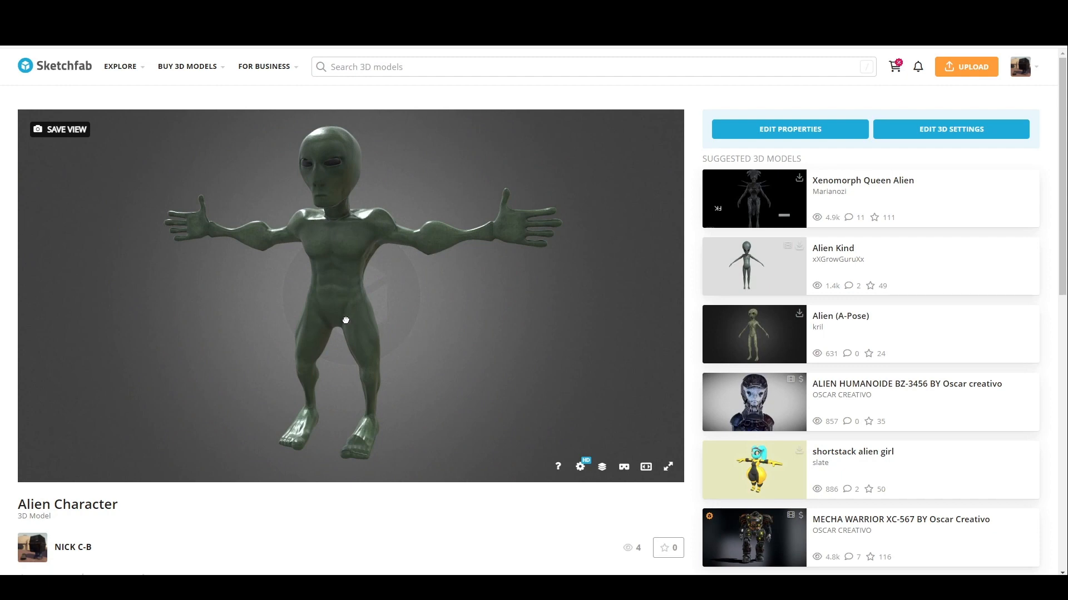
# - Switch to Sketchfab and orbit the Alien Character model to inspect its body from the front and at an angle
pyautogui.moveTo(434, 312)
pyautogui.mouseDown()
pyautogui.moveTo(353, 310)
pyautogui.moveTo(427, 331)
pyautogui.moveTo(415, 319)
pyautogui.moveTo(327, 370)
pyautogui.moveTo(398, 372)
pyautogui.moveTo(422, 341)
pyautogui.moveTo(452, 340)
pyautogui.mouseUp()
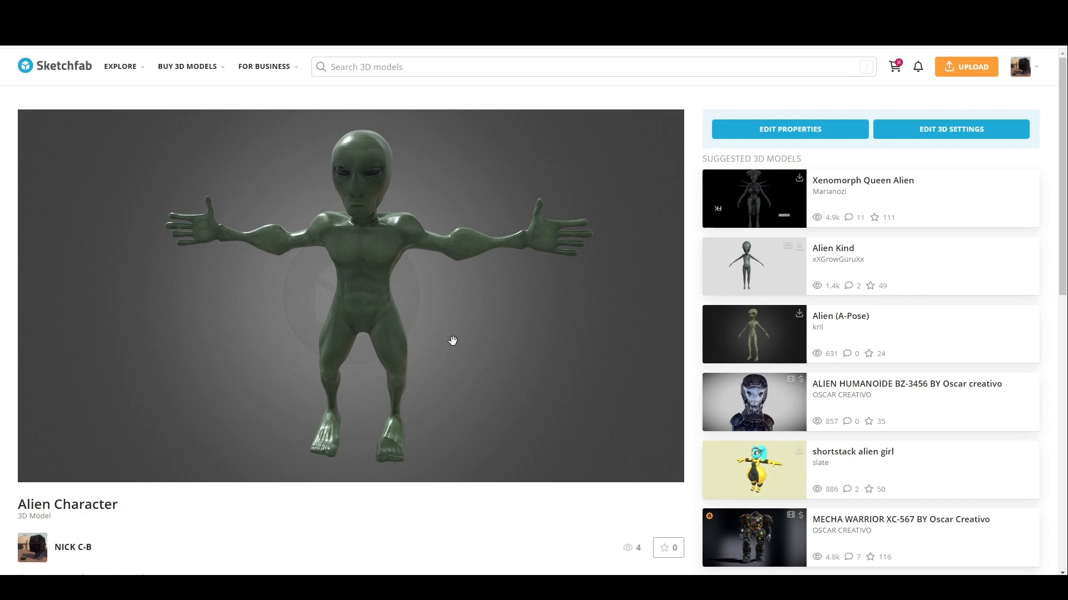
pyautogui.moveTo(498, 300); pyautogui.dragTo(355, 280)
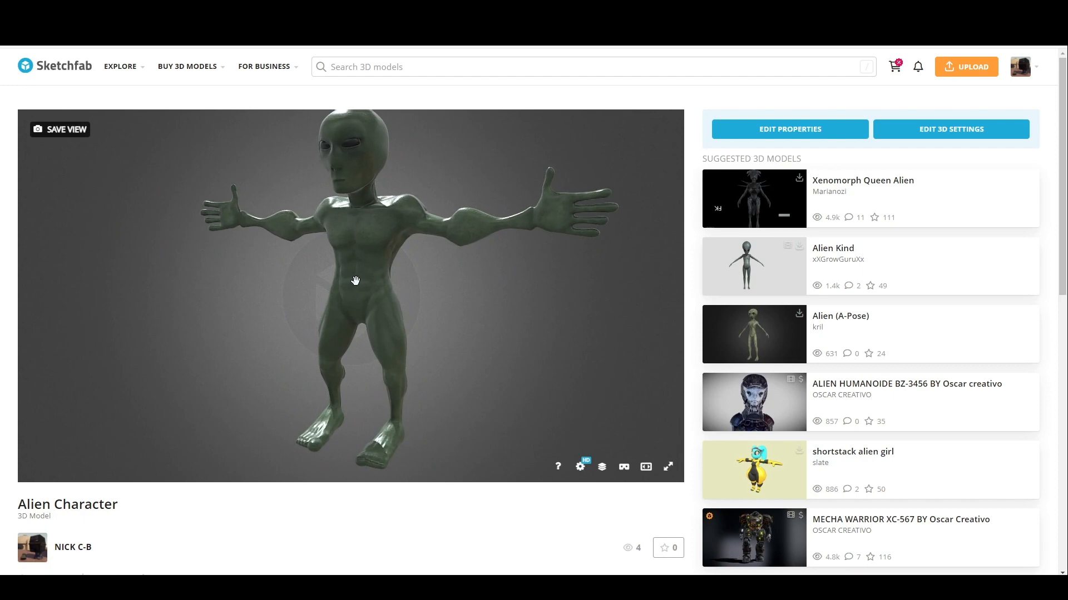